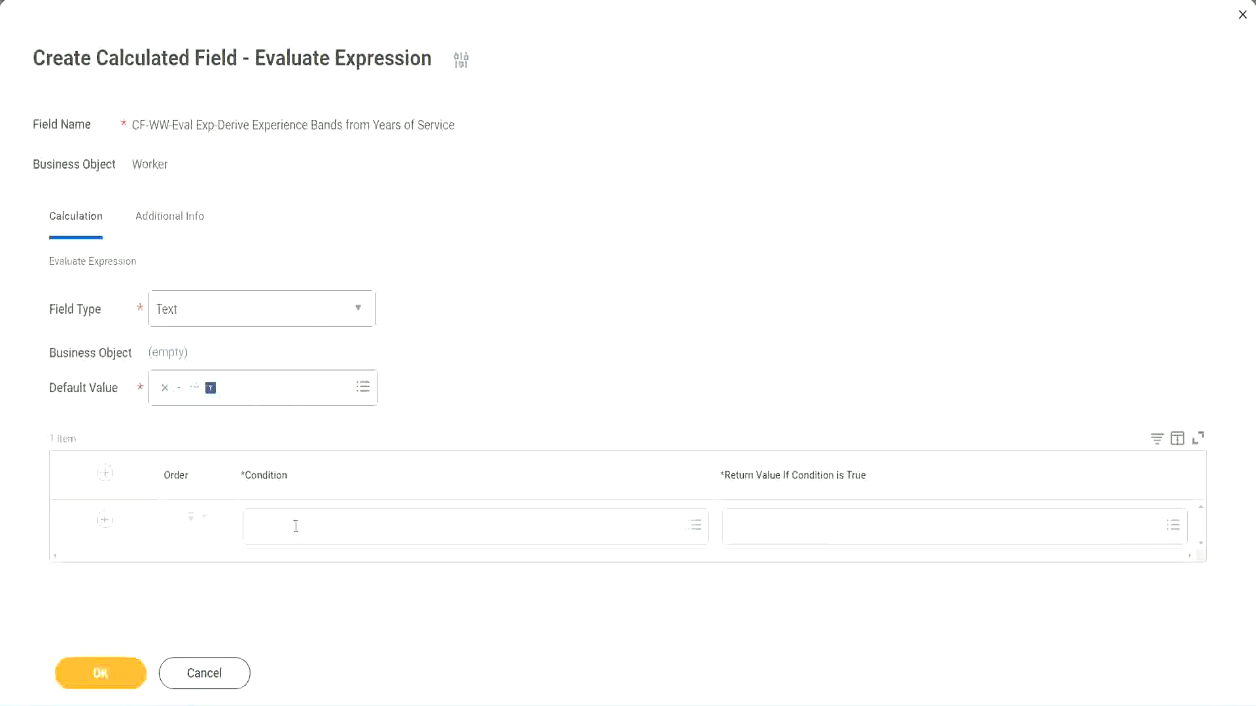
Select the CF-WW-TF-Length of Service between 0 and 7 years field name in the Notepad++ notes
click(296, 528)
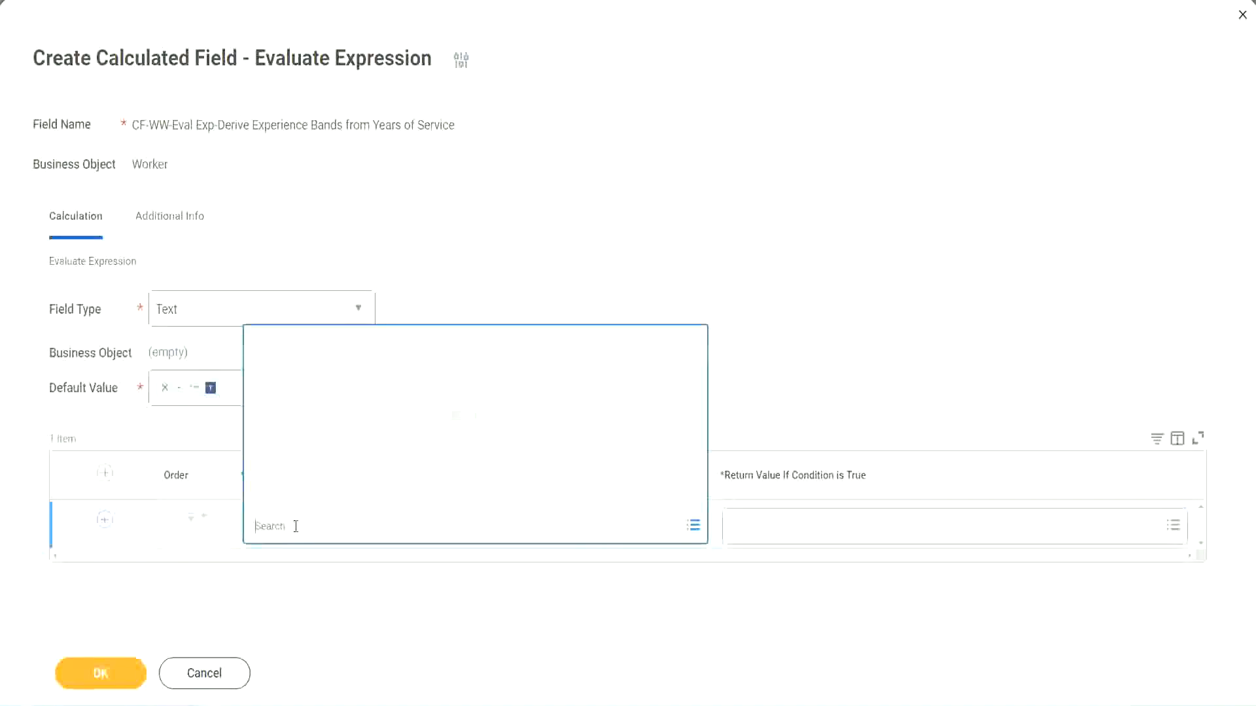
click(480, 292)
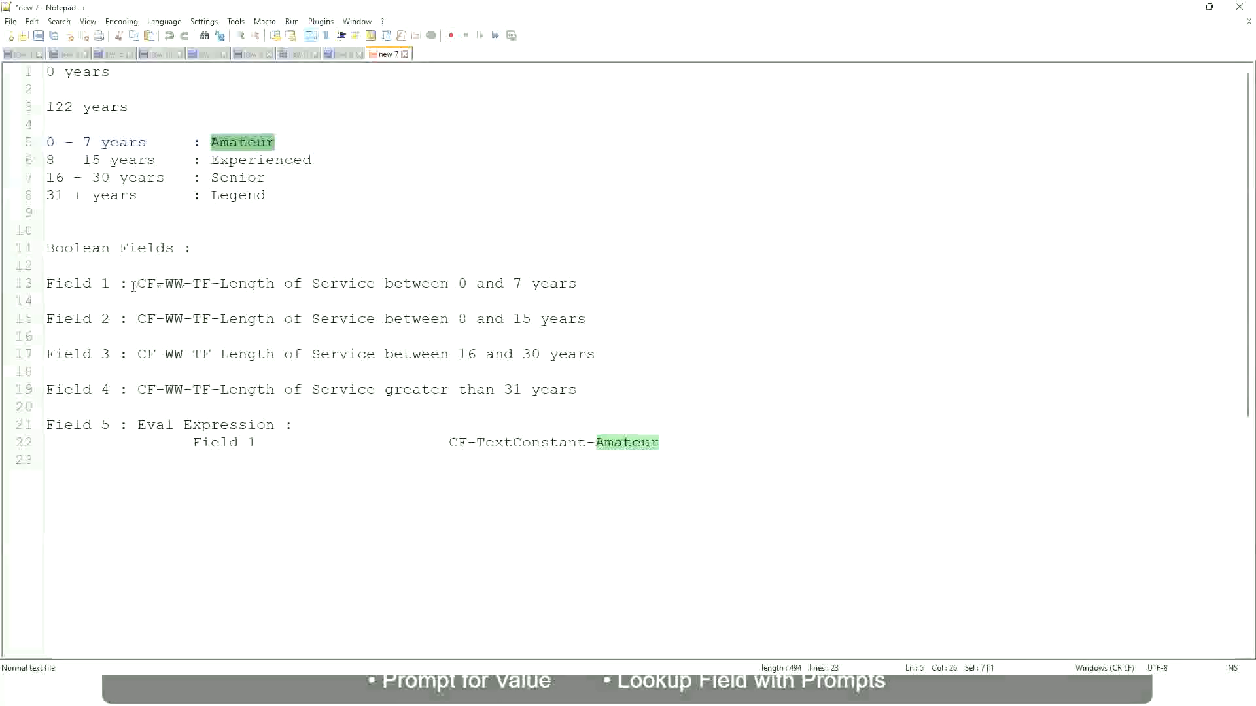
drag(141, 282, 578, 288)
key(ctrl+c)
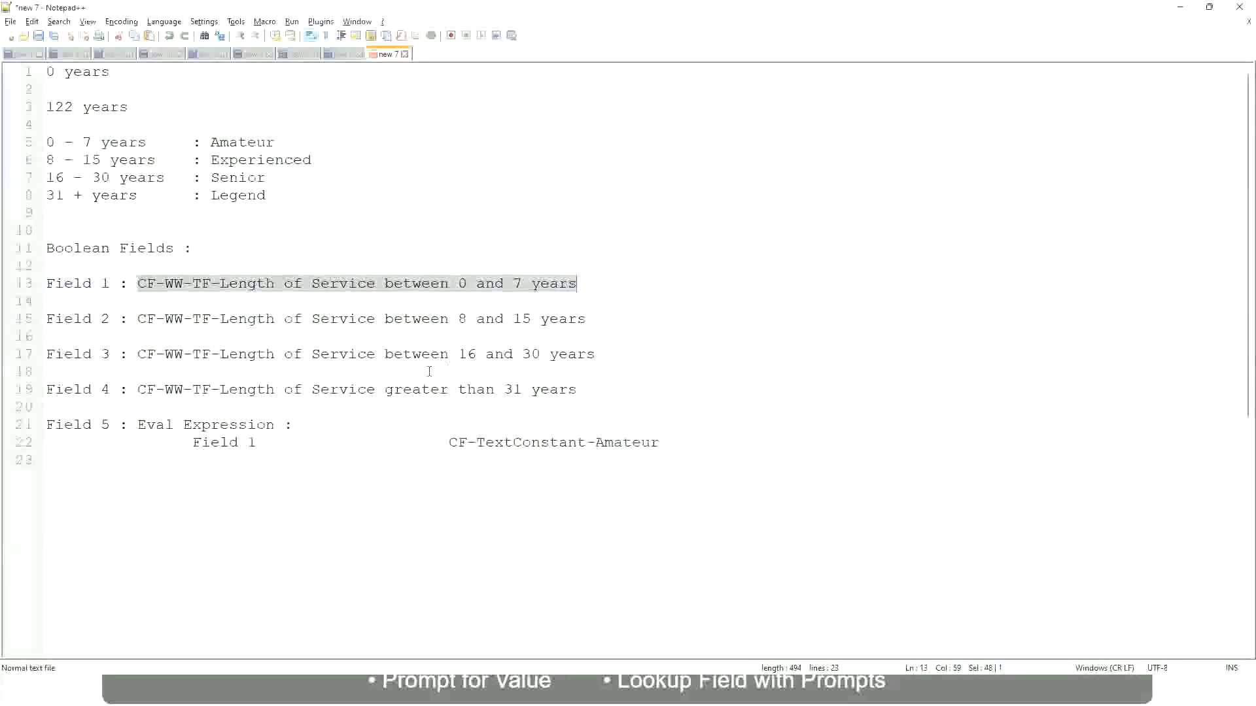
Paste and pick CF-WW-TF-Length of Service between 0 and 7 years as the first condition
key(alt+Tab)
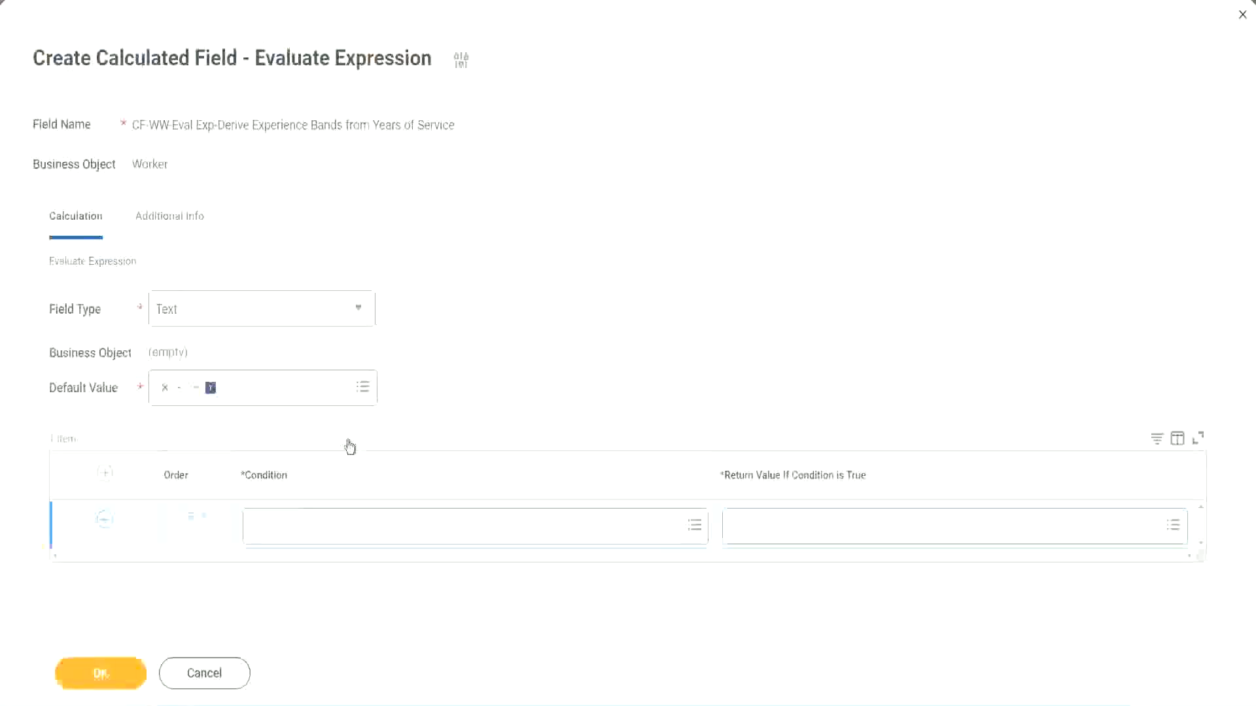
click(319, 531)
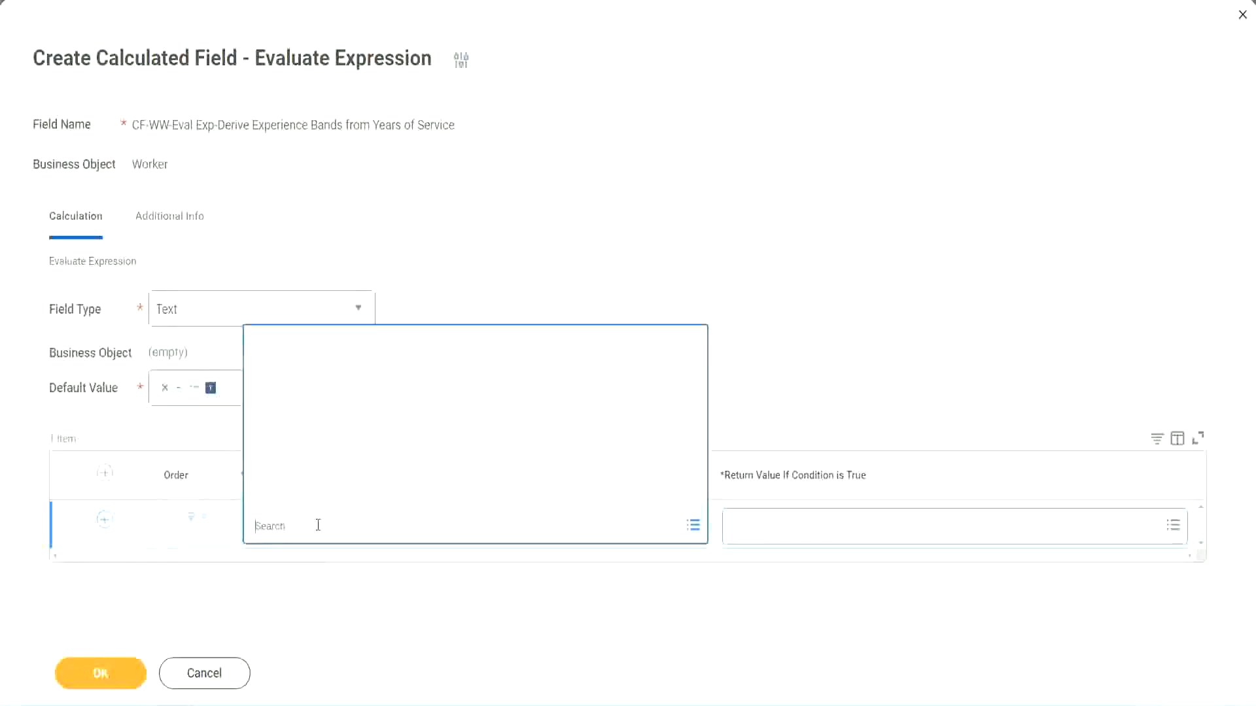
key(ctrl+v)
key(Return)
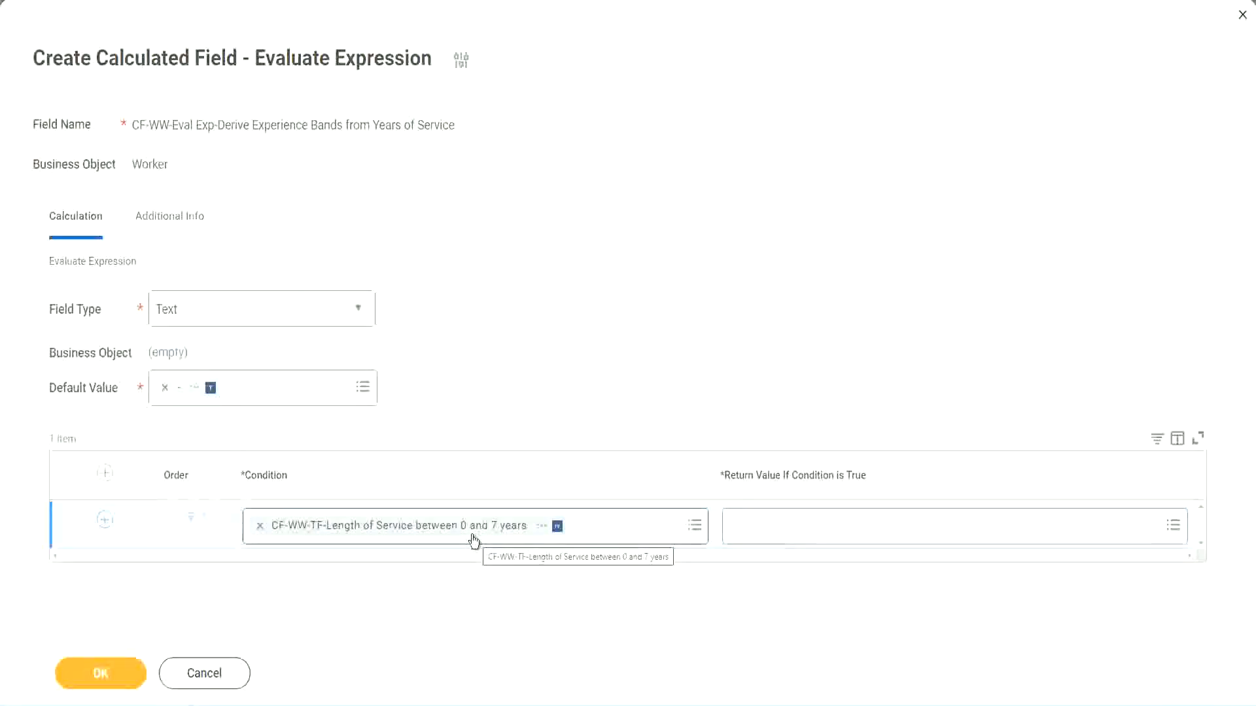
click(814, 533)
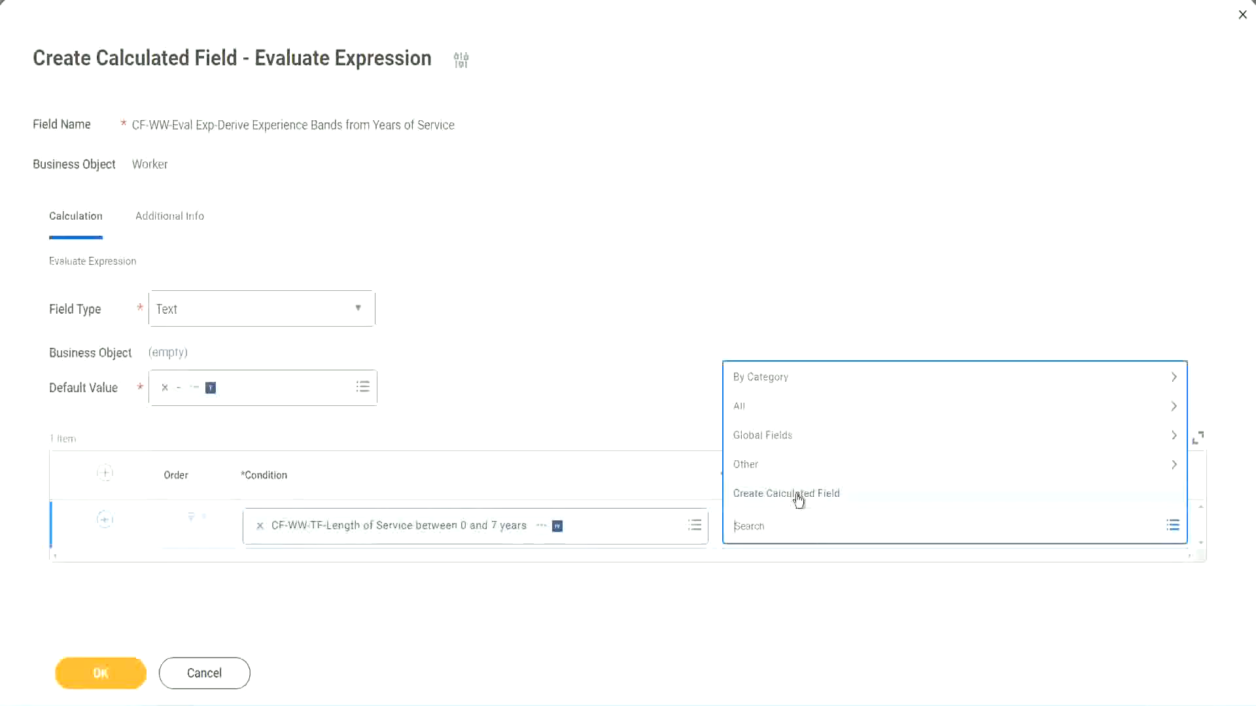
Start a new calculated field from the first condition's Return Value prompt
click(727, 326)
click(756, 533)
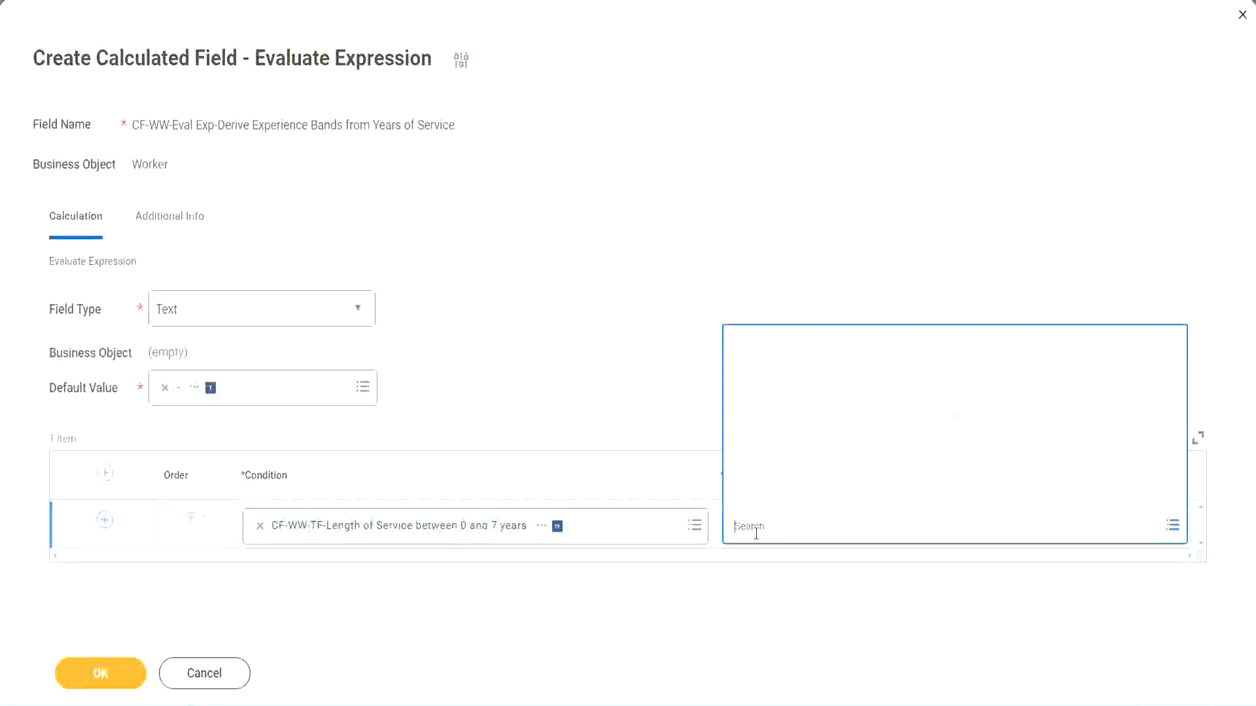
text(Amaterue)
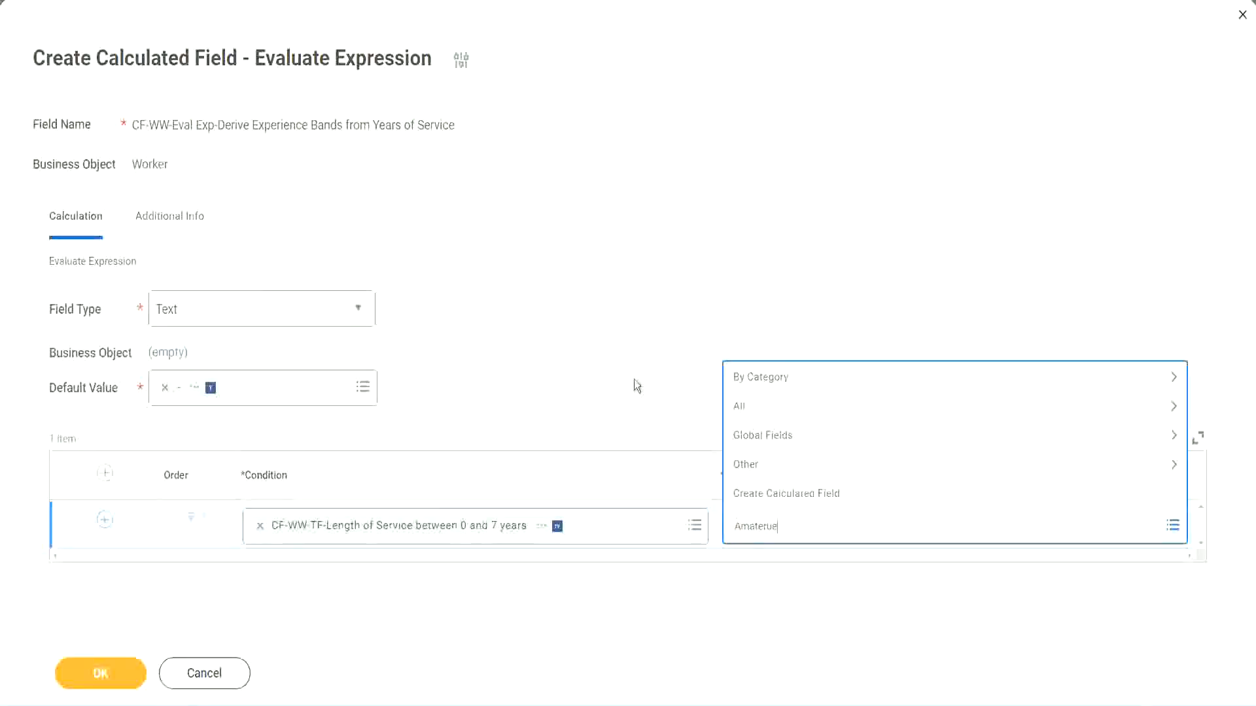
click(633, 380)
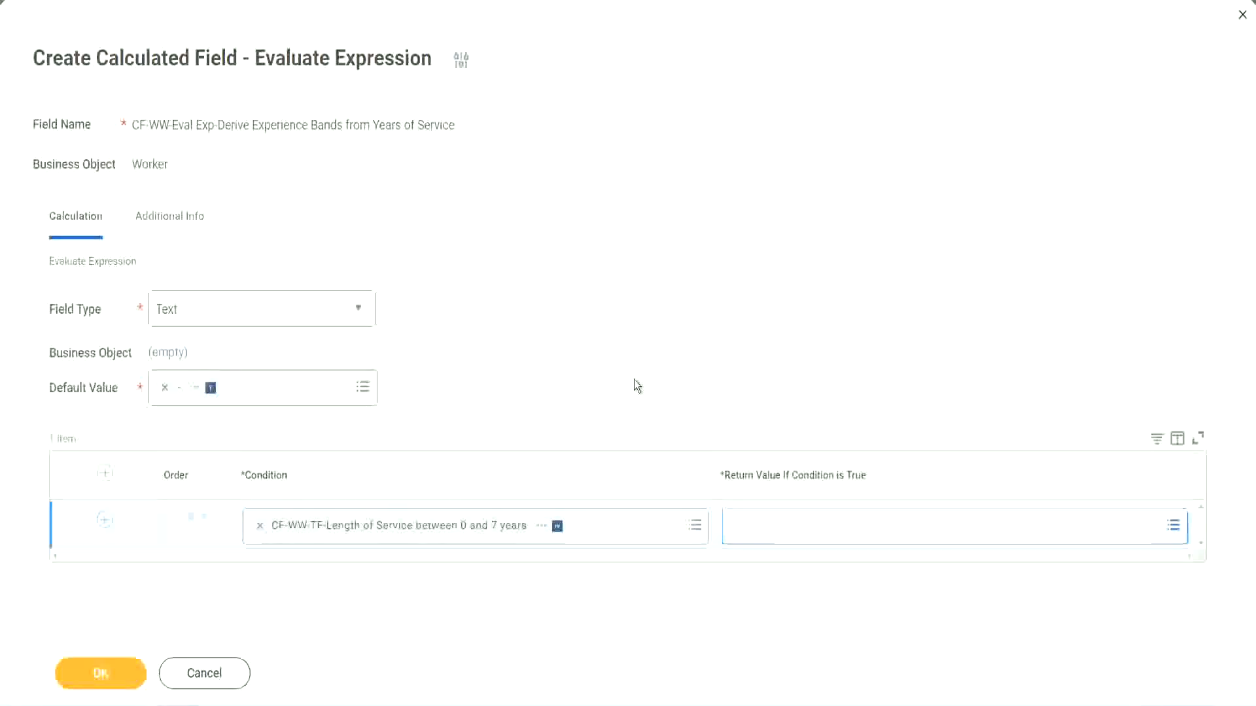
click(792, 537)
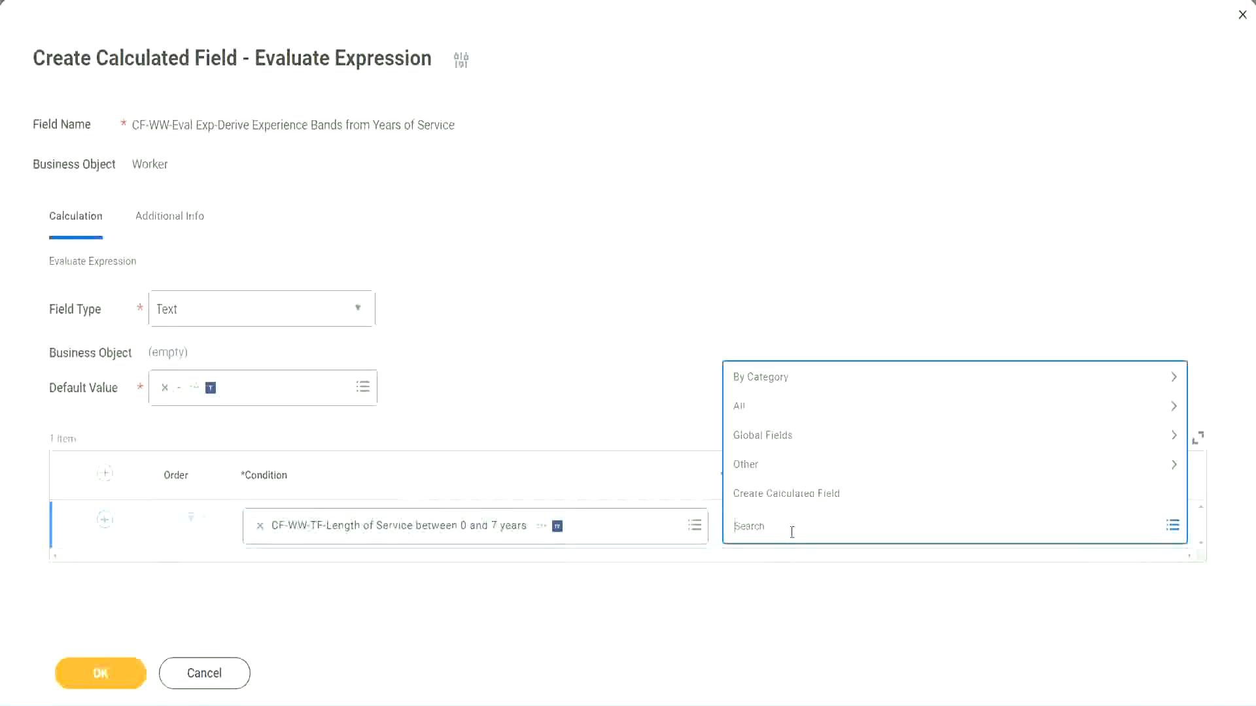
click(636, 385)
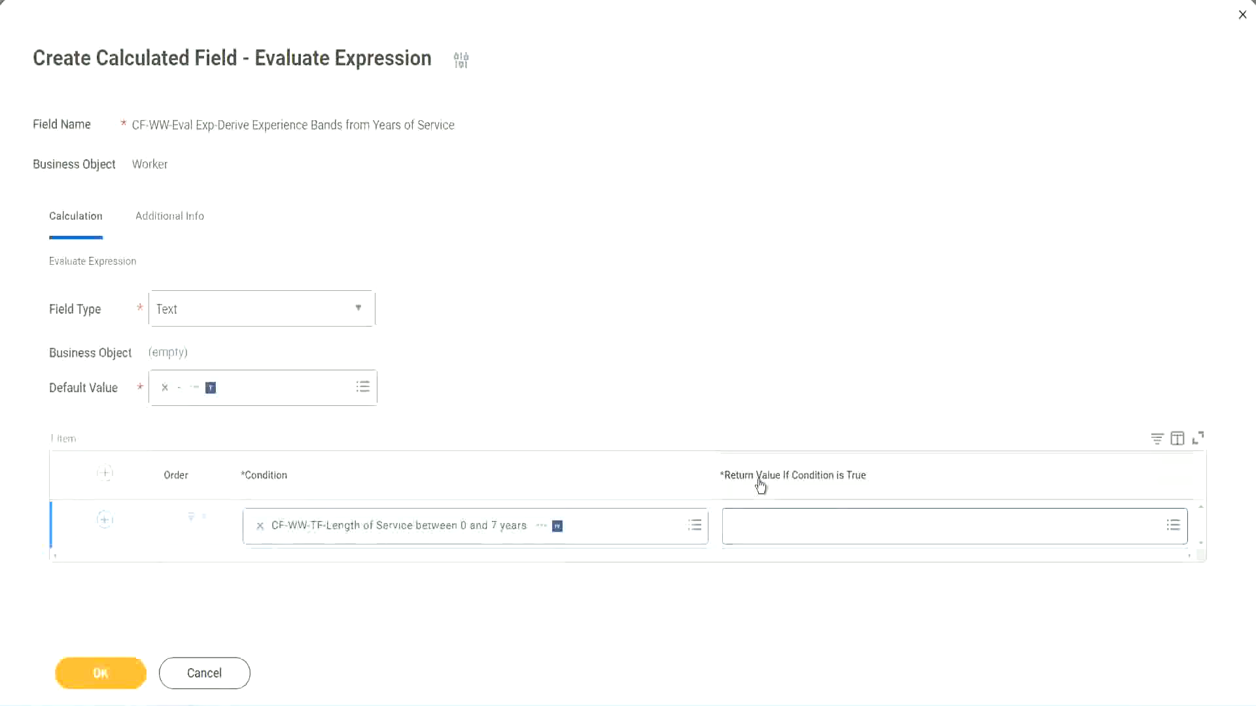
click(814, 530)
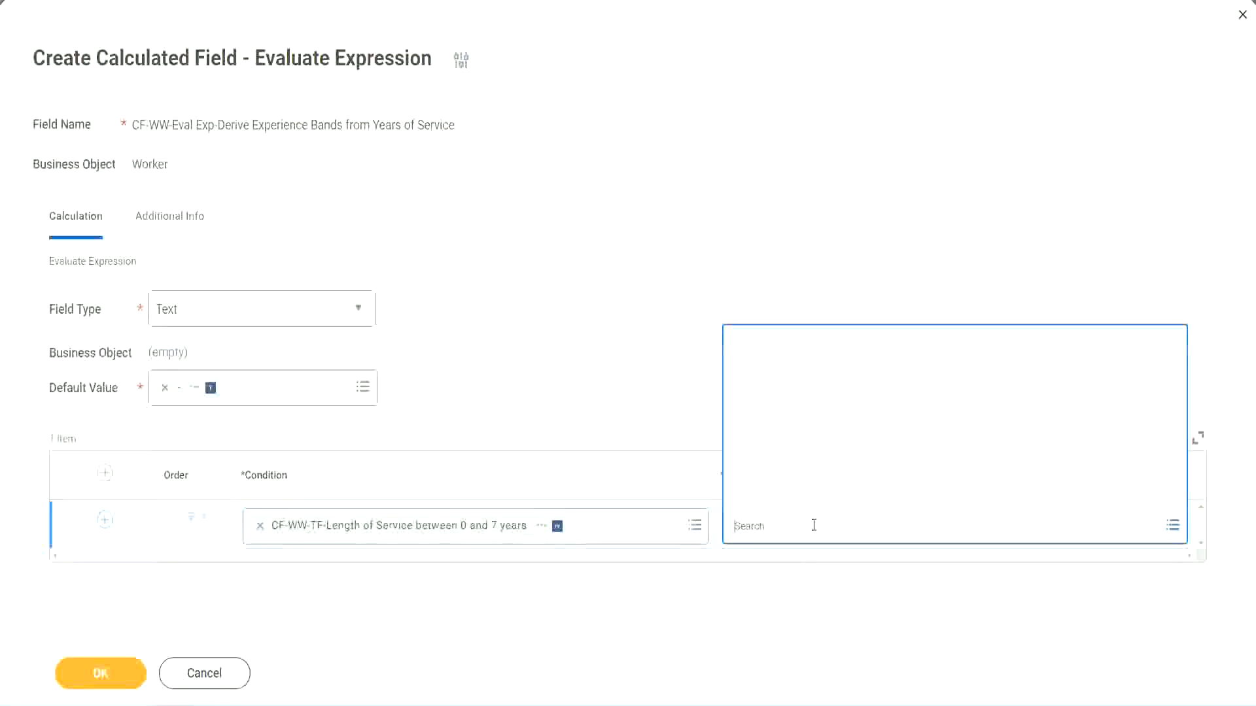
click(805, 495)
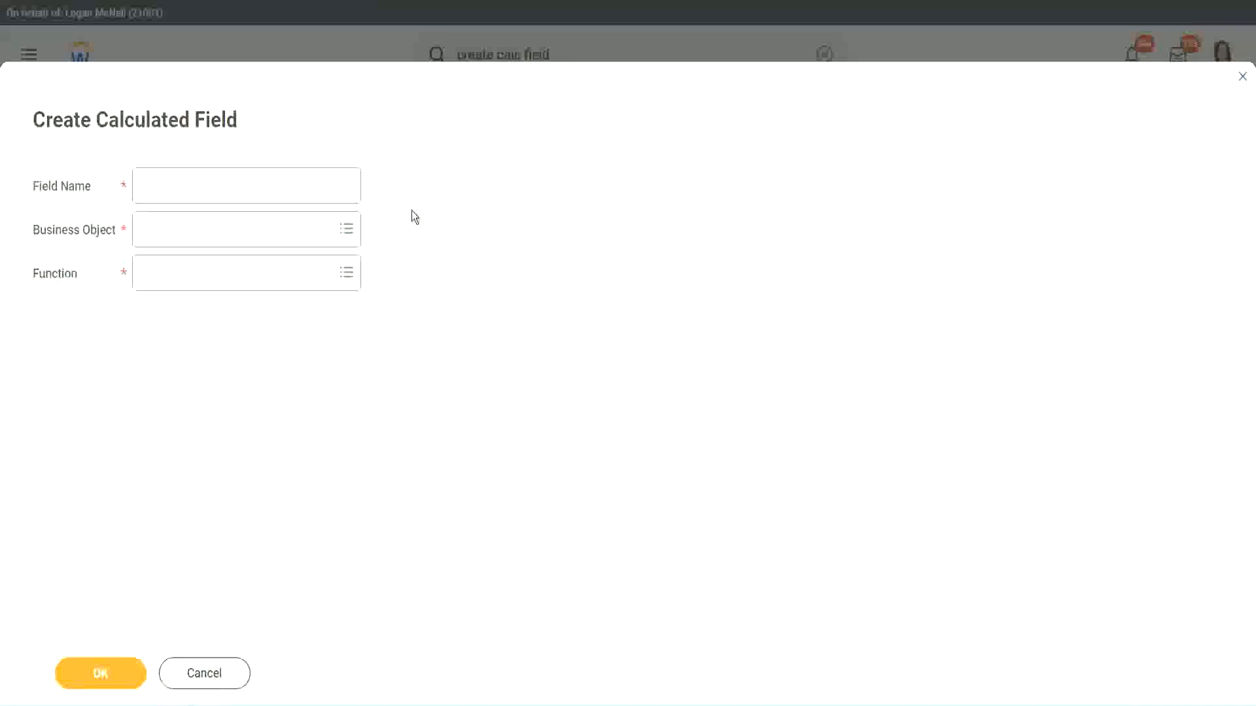
Name the new field CF-WW-TC-Amateur and set its business object to Global
click(155, 187)
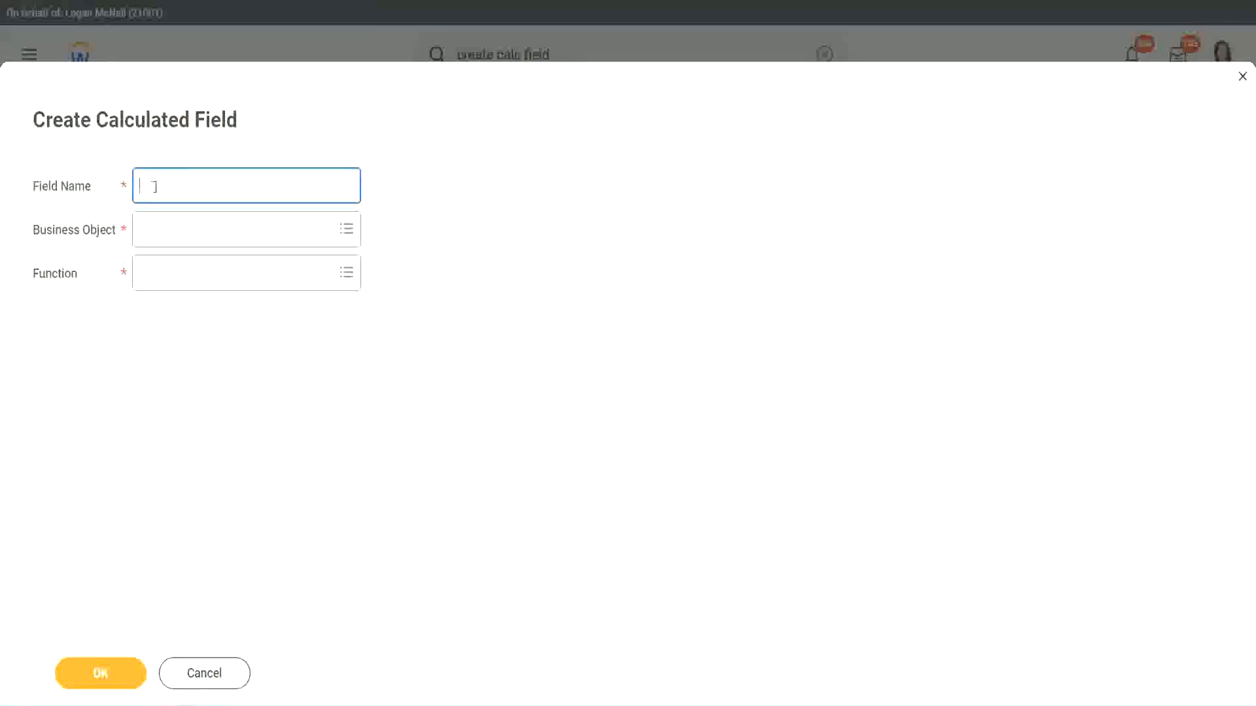
text(CFTC-Amateur)
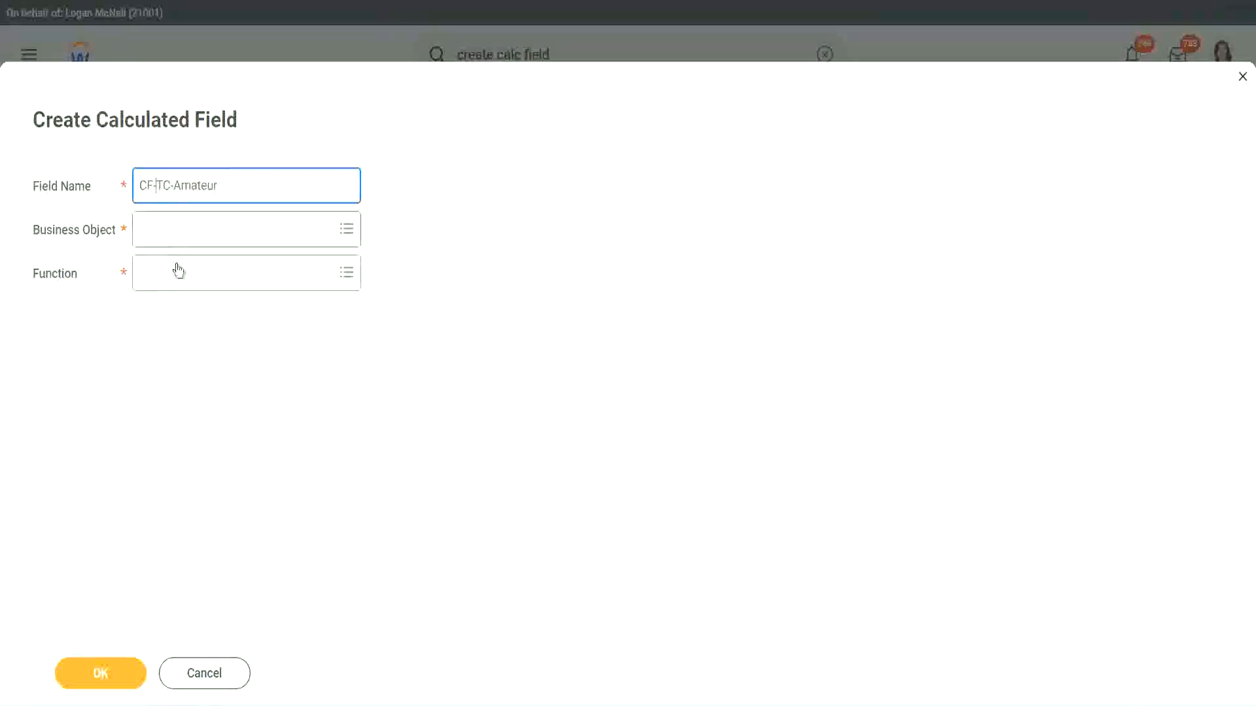
text(WW-)
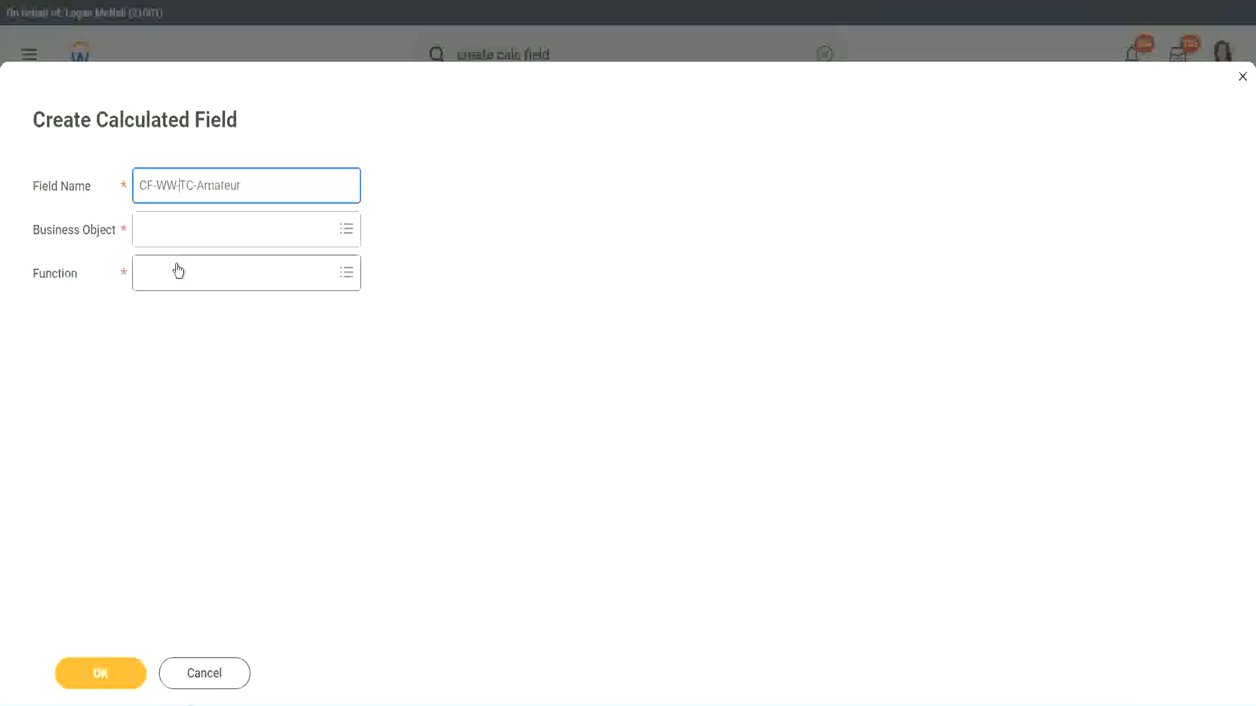
click(178, 230)
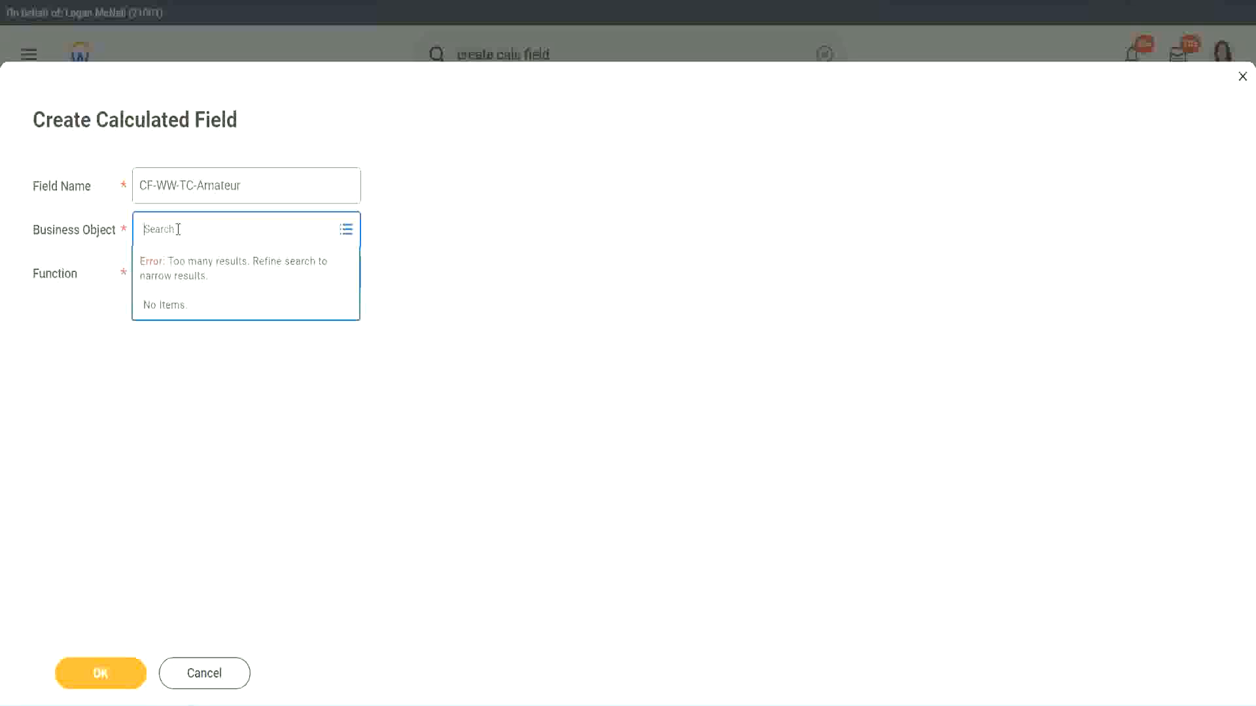
text(worker)
key(BackSpace)
key(BackSpace)
key(BackSpace)
key(BackSpace)
key(BackSpace)
key(BackSpace)
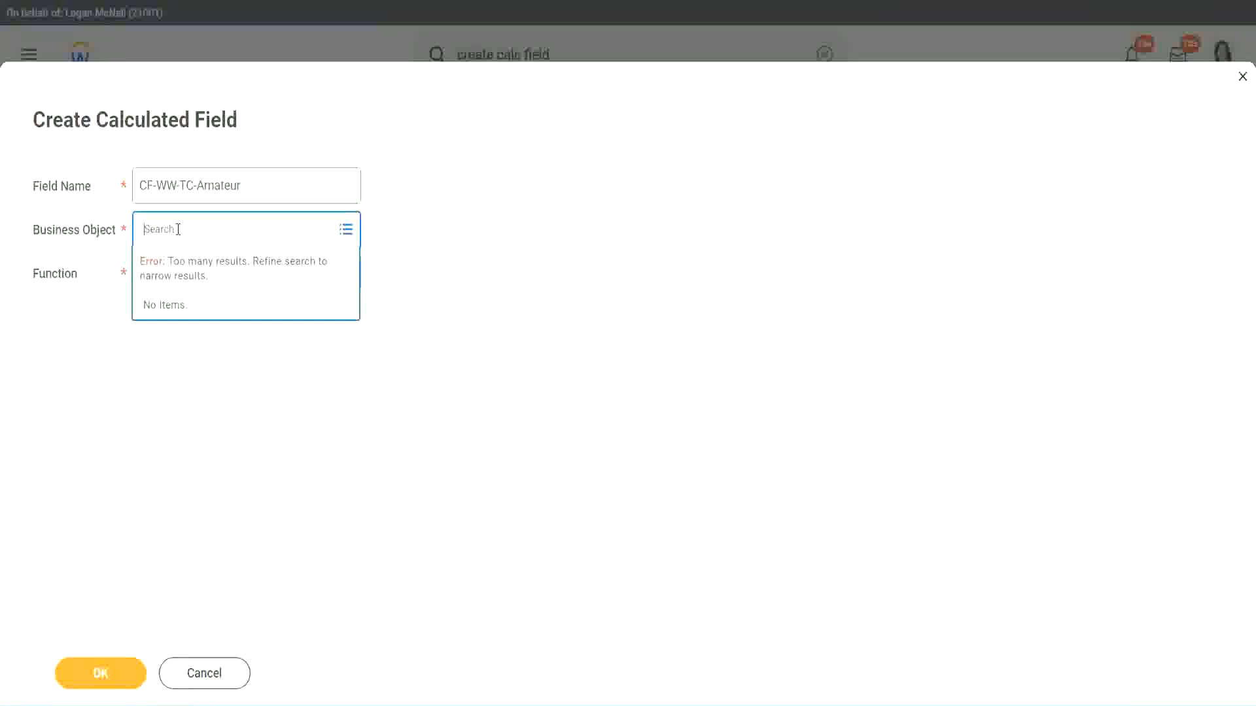
text(global)
key(Return)
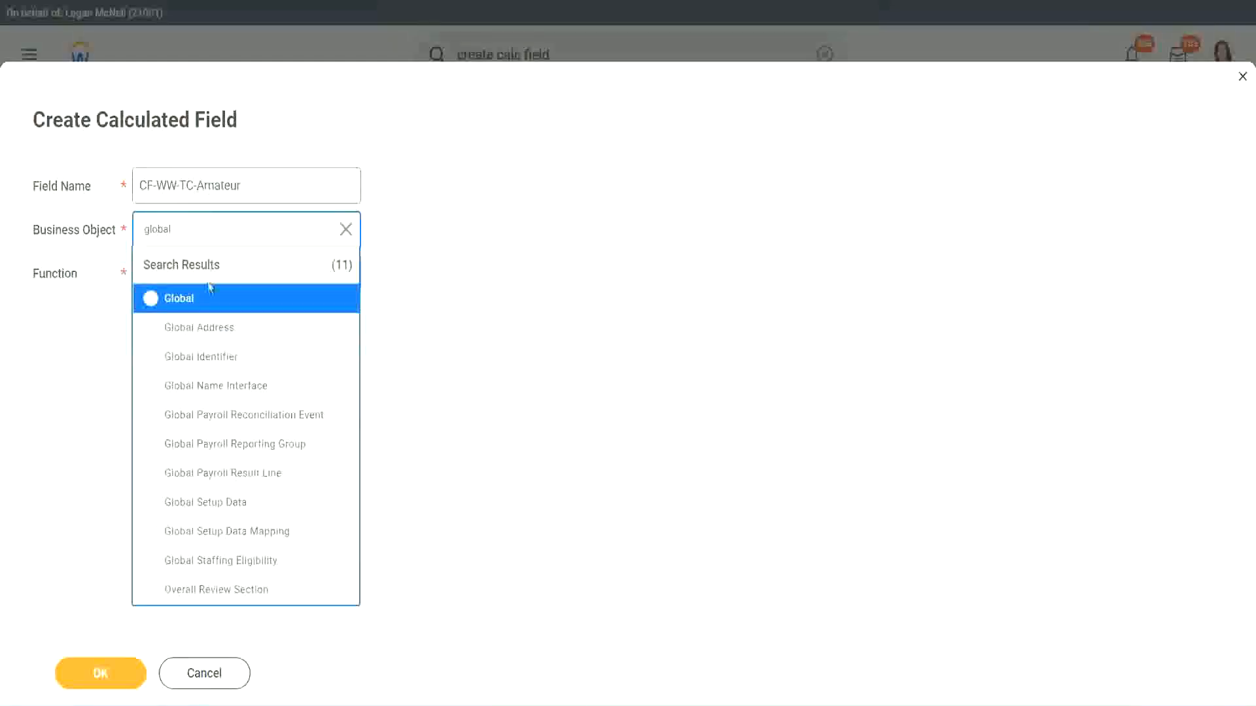
click(197, 309)
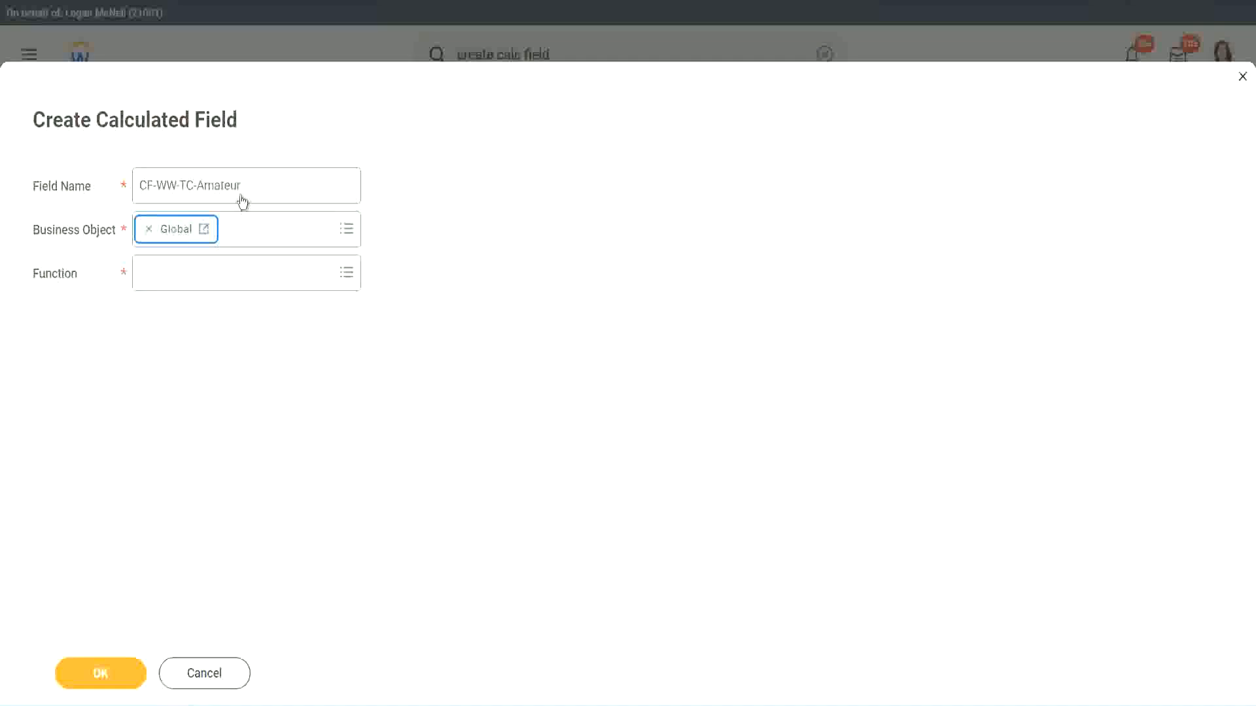
Select the word Amateur in the field name to reuse as the constant value
triple_click(325, 176)
click(248, 183)
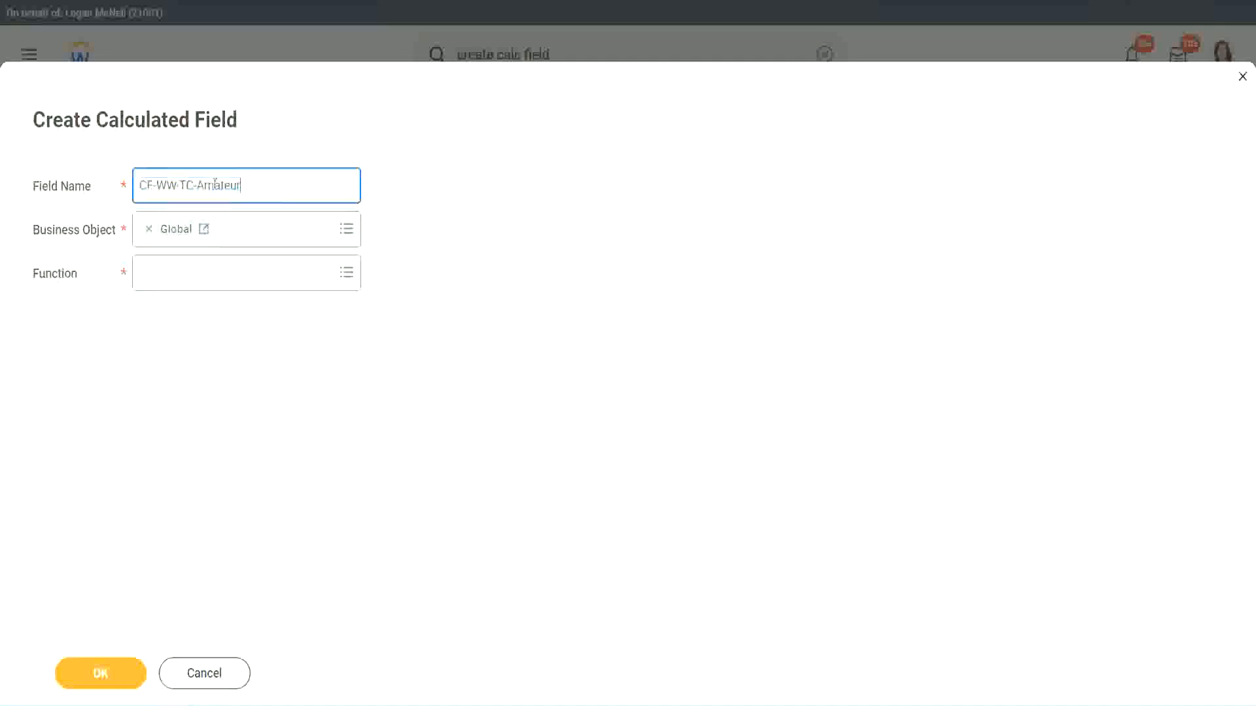
double_click(248, 183)
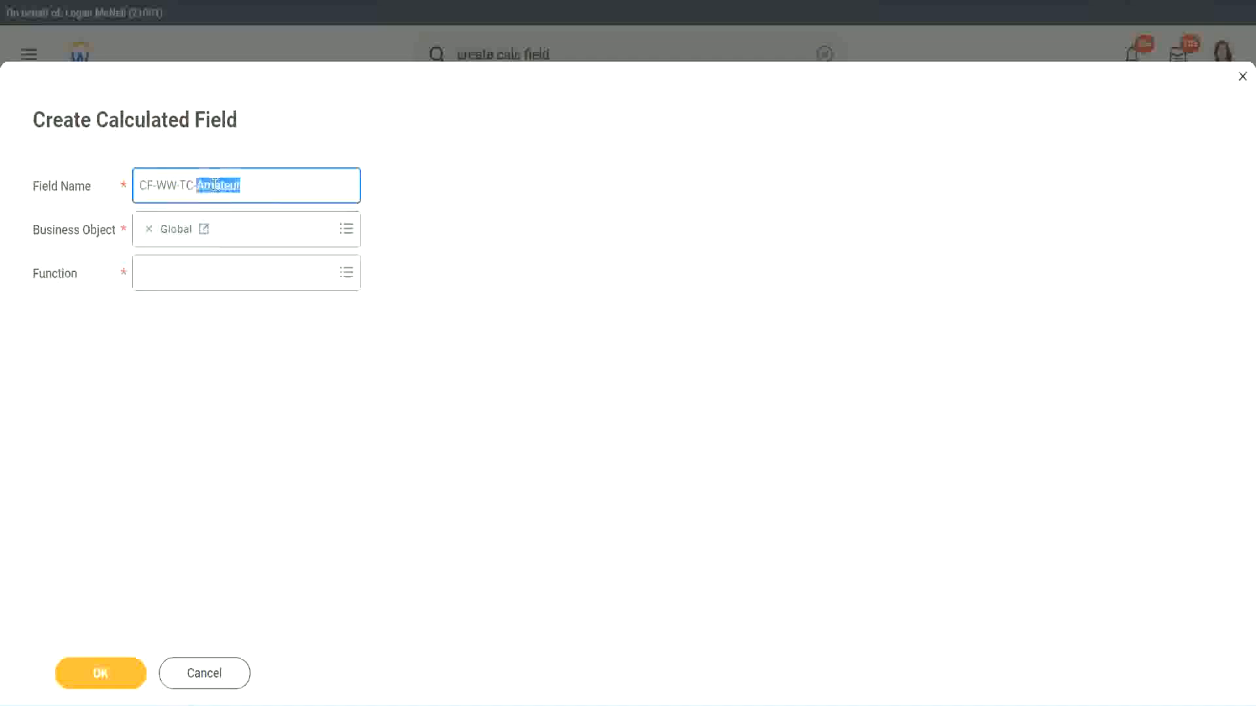
click(259, 183)
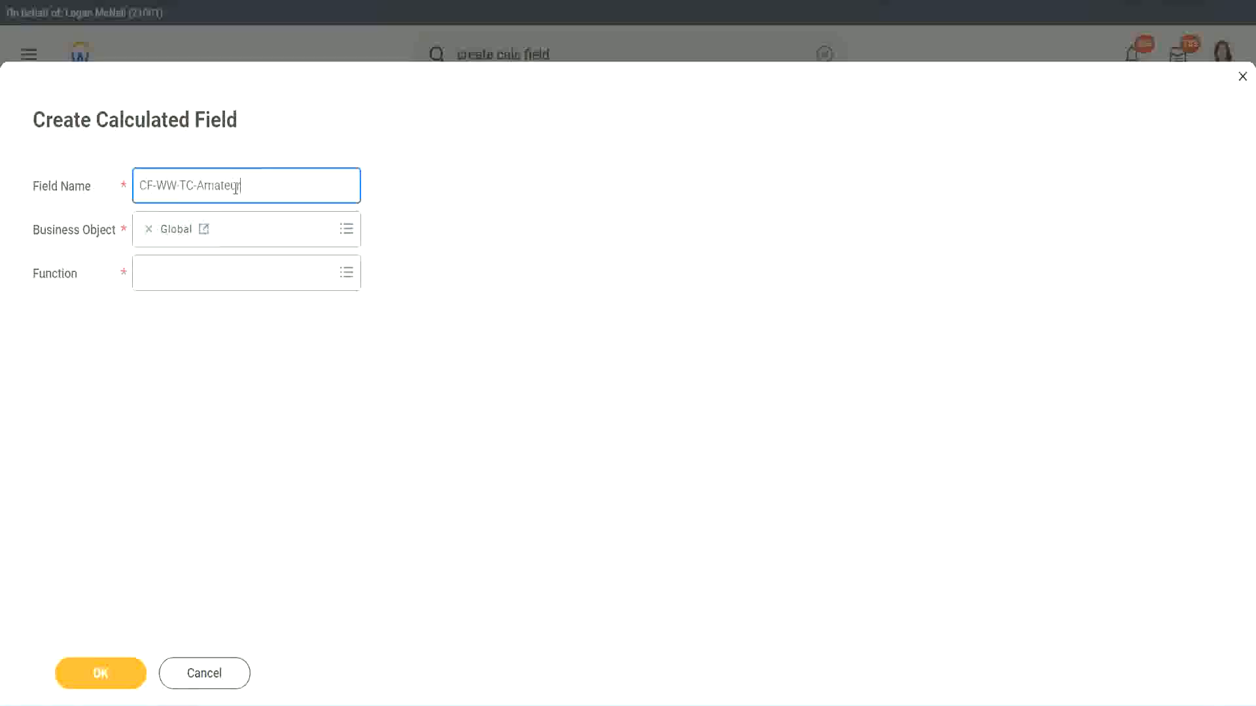
double_click(234, 186)
key(ctrl+c)
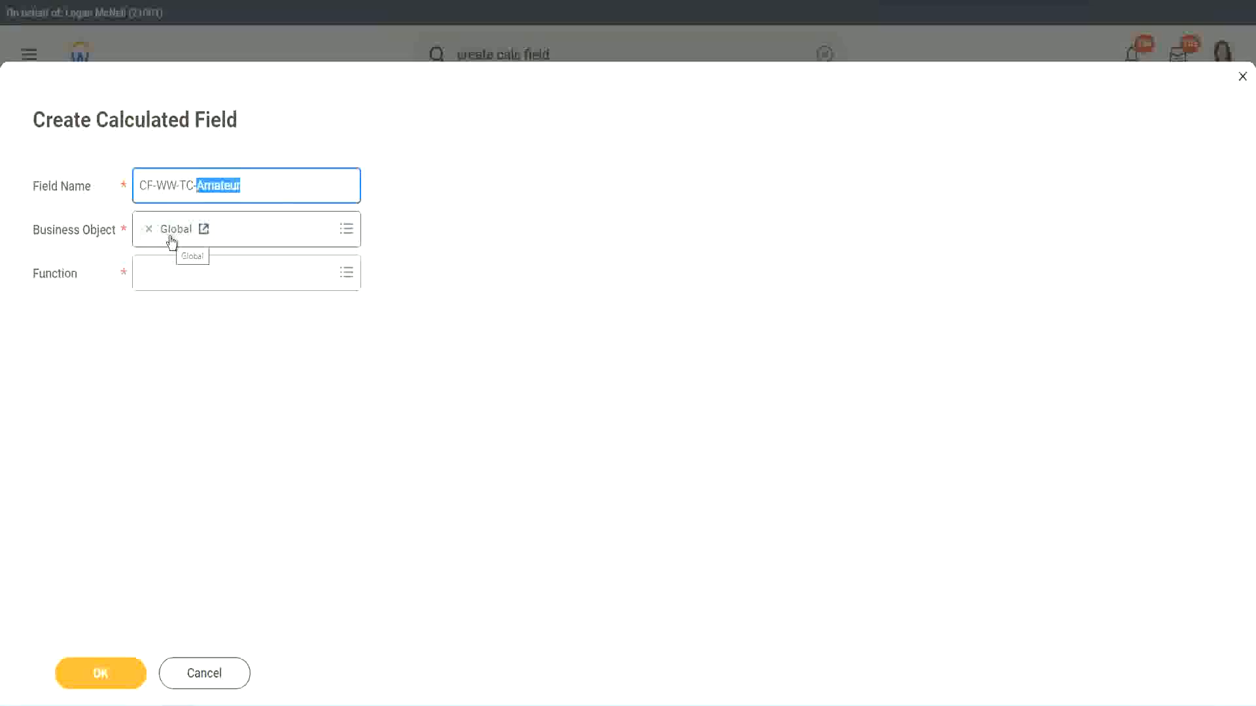
click(176, 278)
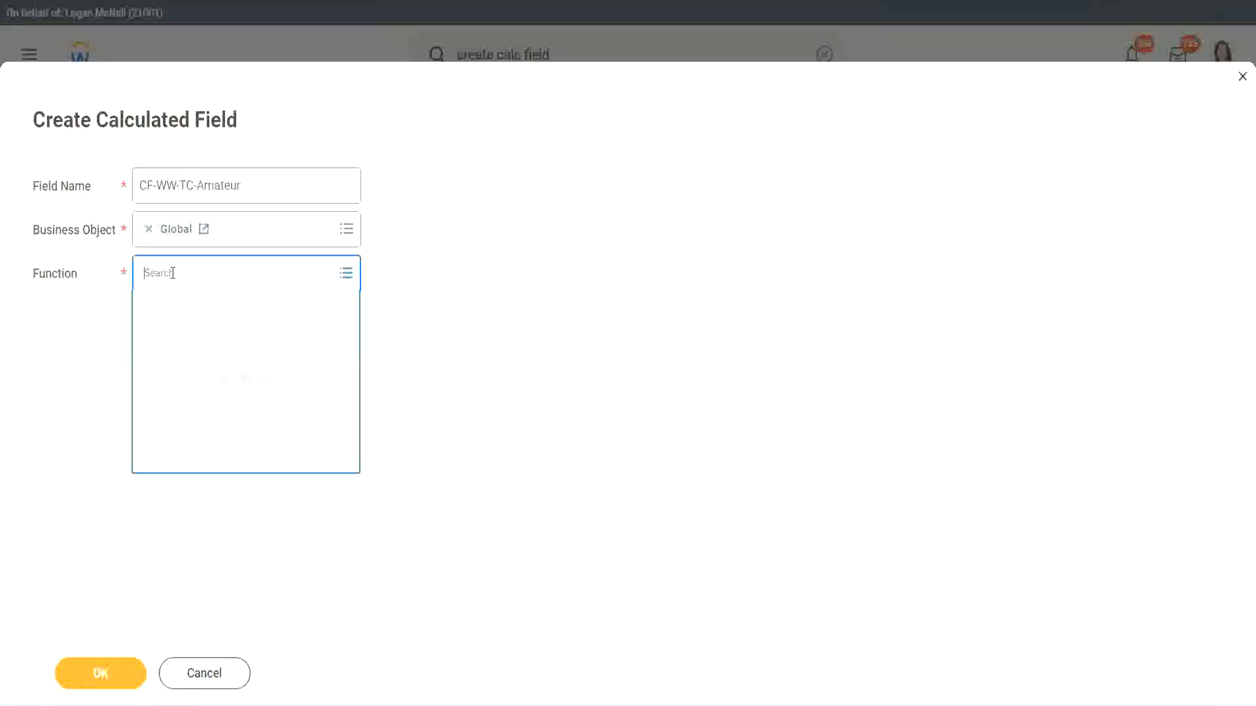
Make CF-WW-TC-Amateur a Text Constant with value Amateur and save it
text(text const)
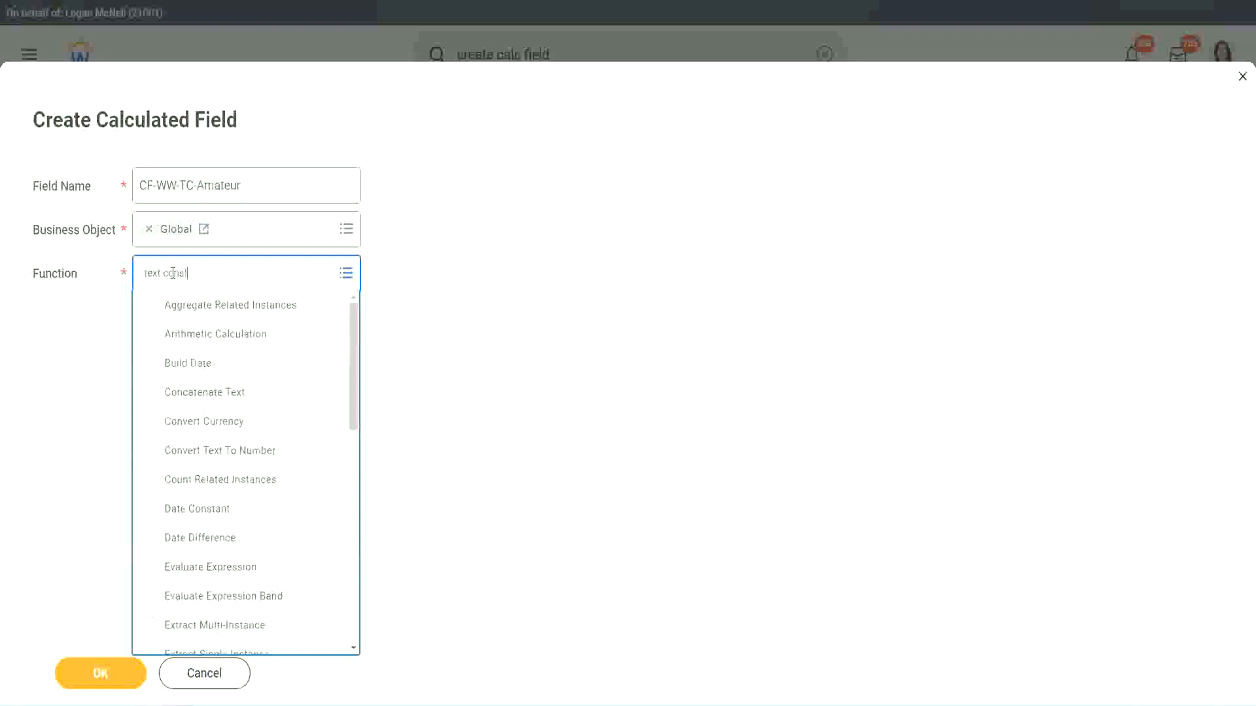
key(Return)
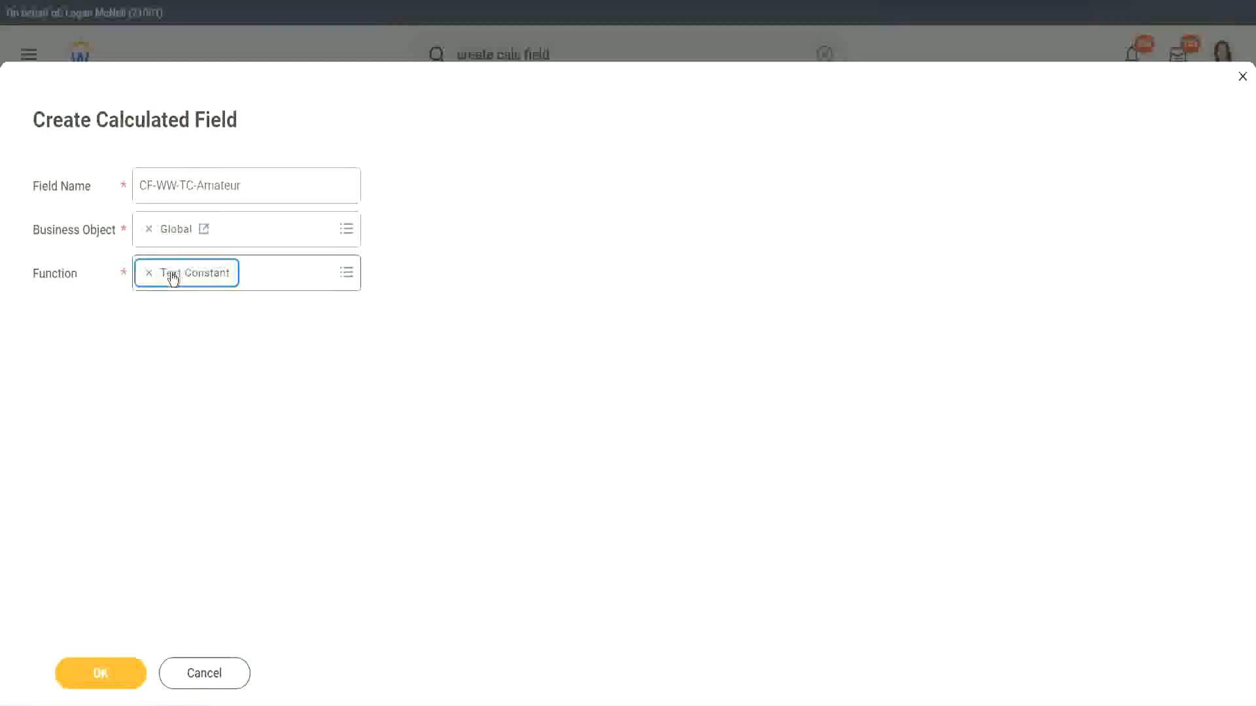
click(103, 682)
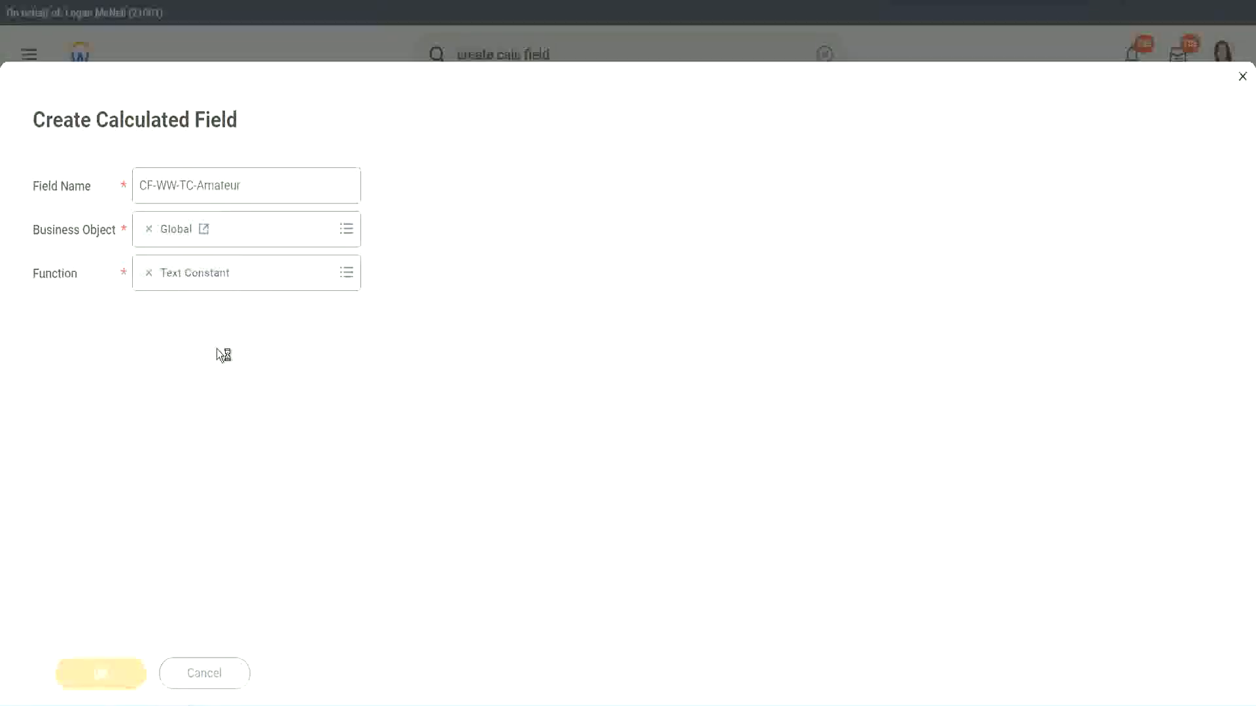
click(208, 371)
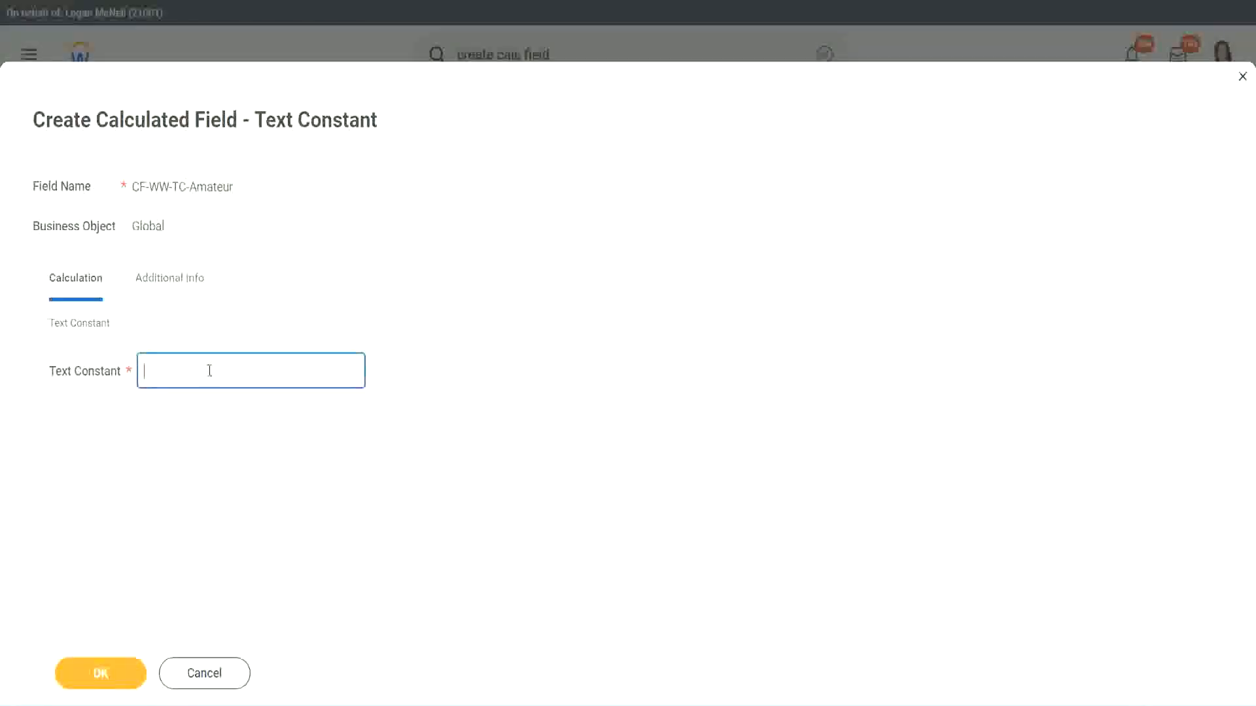
key(ctrl+v)
click(108, 679)
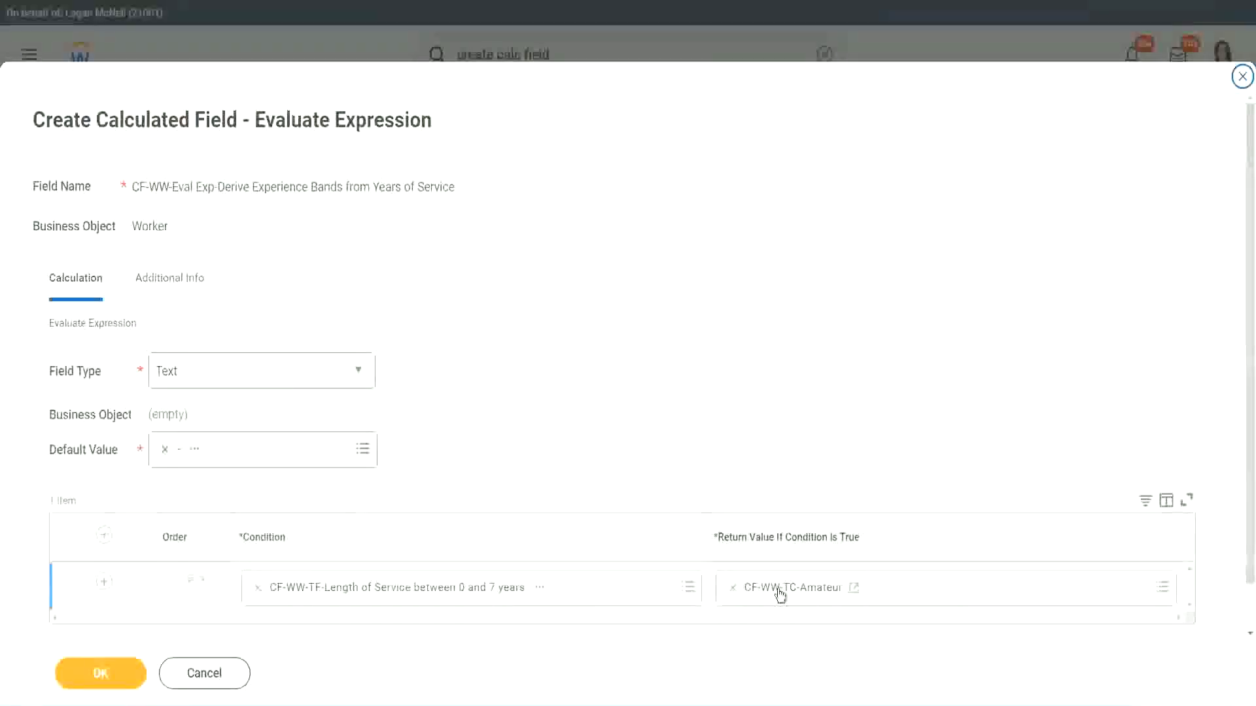
Copy the CF-WW-TC-Amateur name and add new condition rows to the expression
right_click(780, 593)
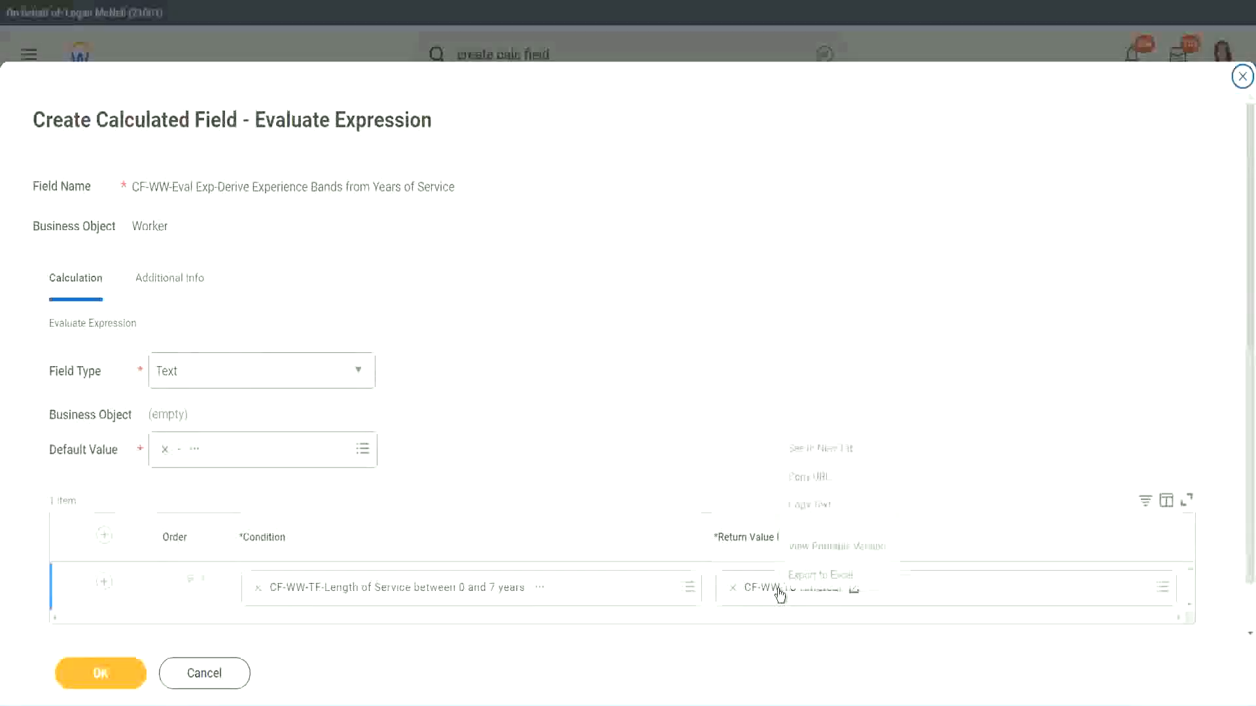
click(821, 507)
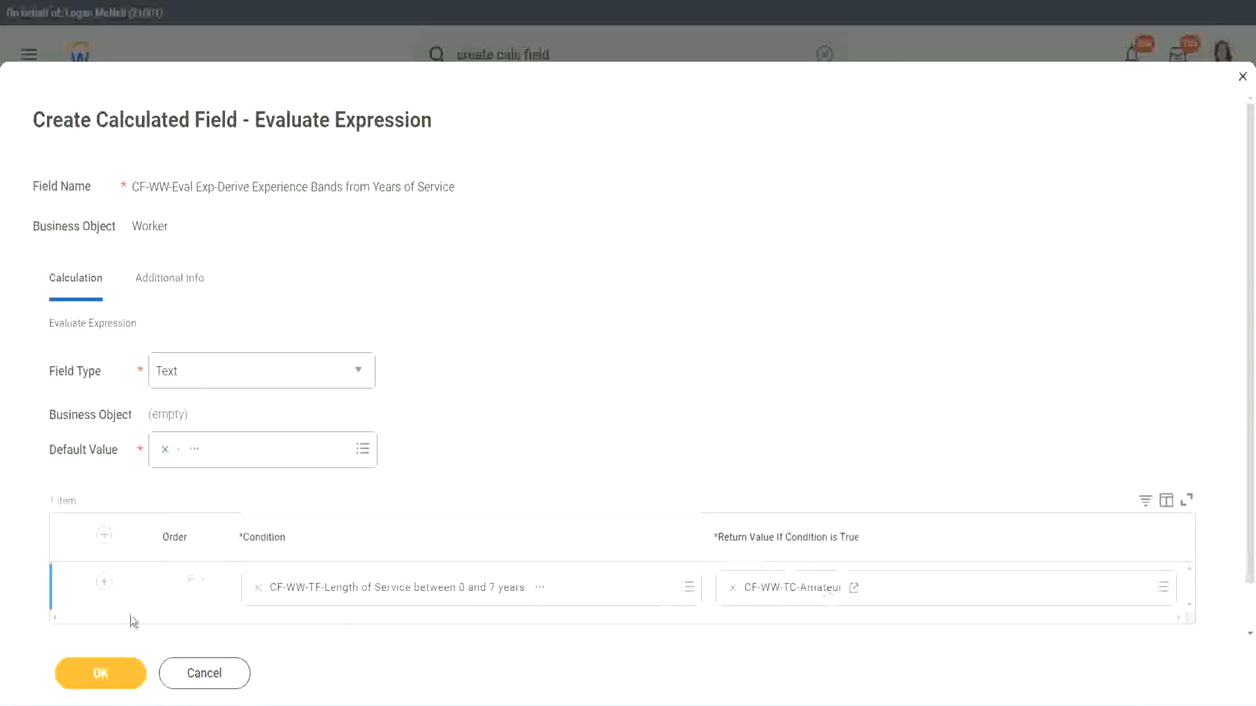
click(81, 591)
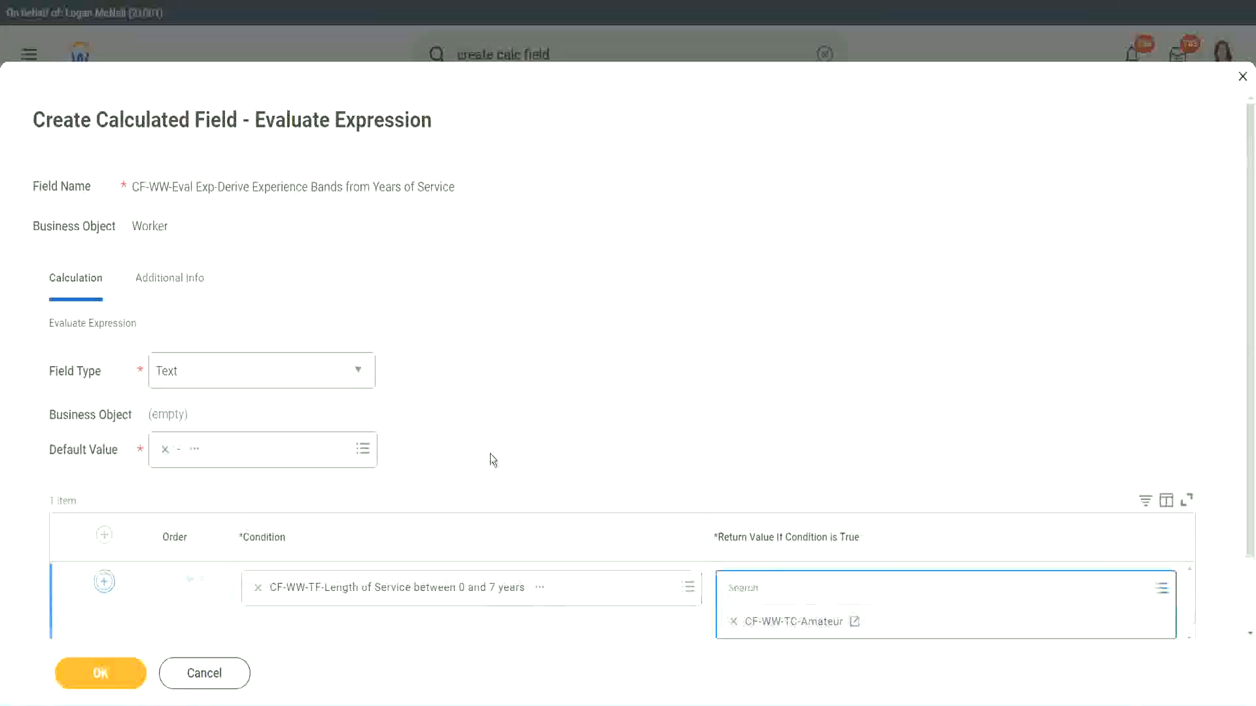
scroll(493, 460, down, 2)
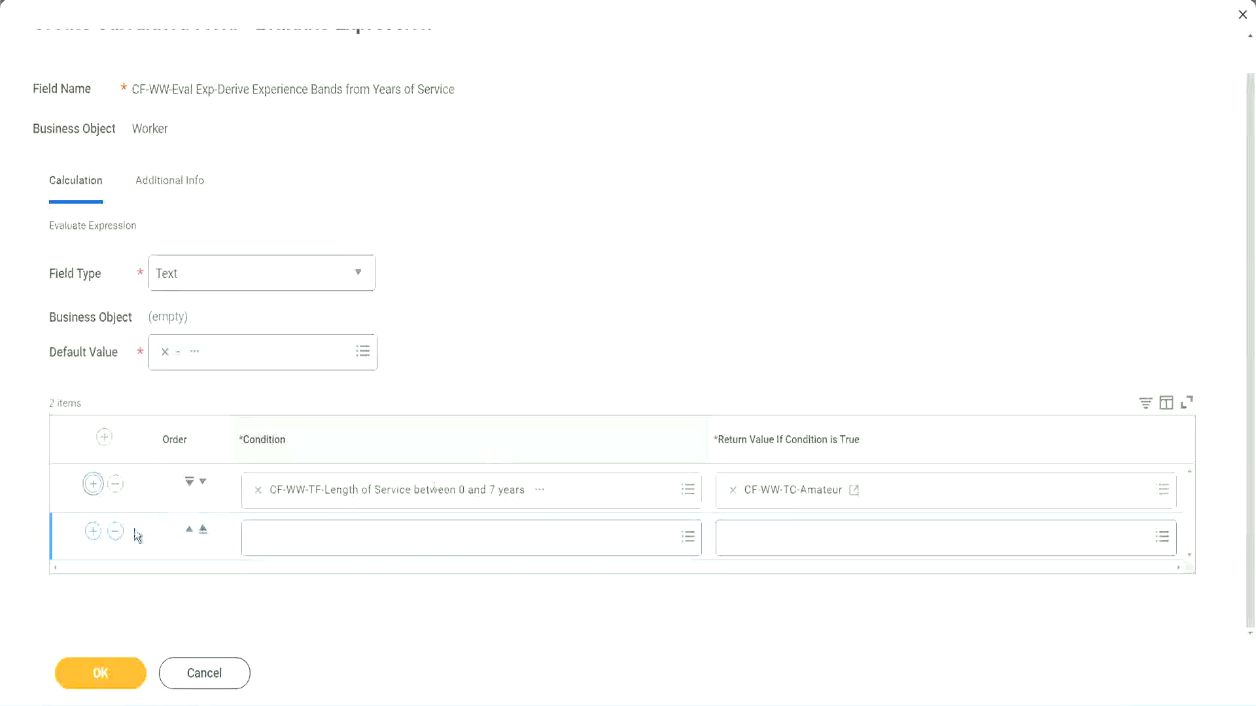
click(93, 538)
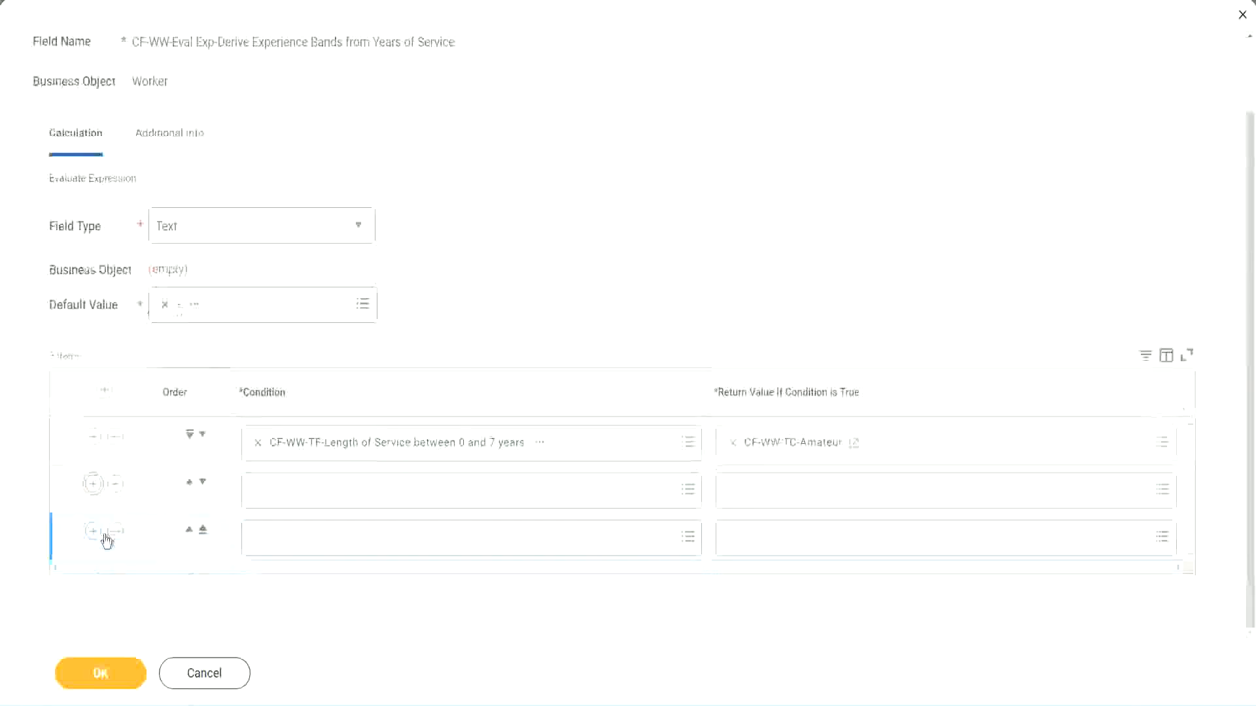
click(93, 532)
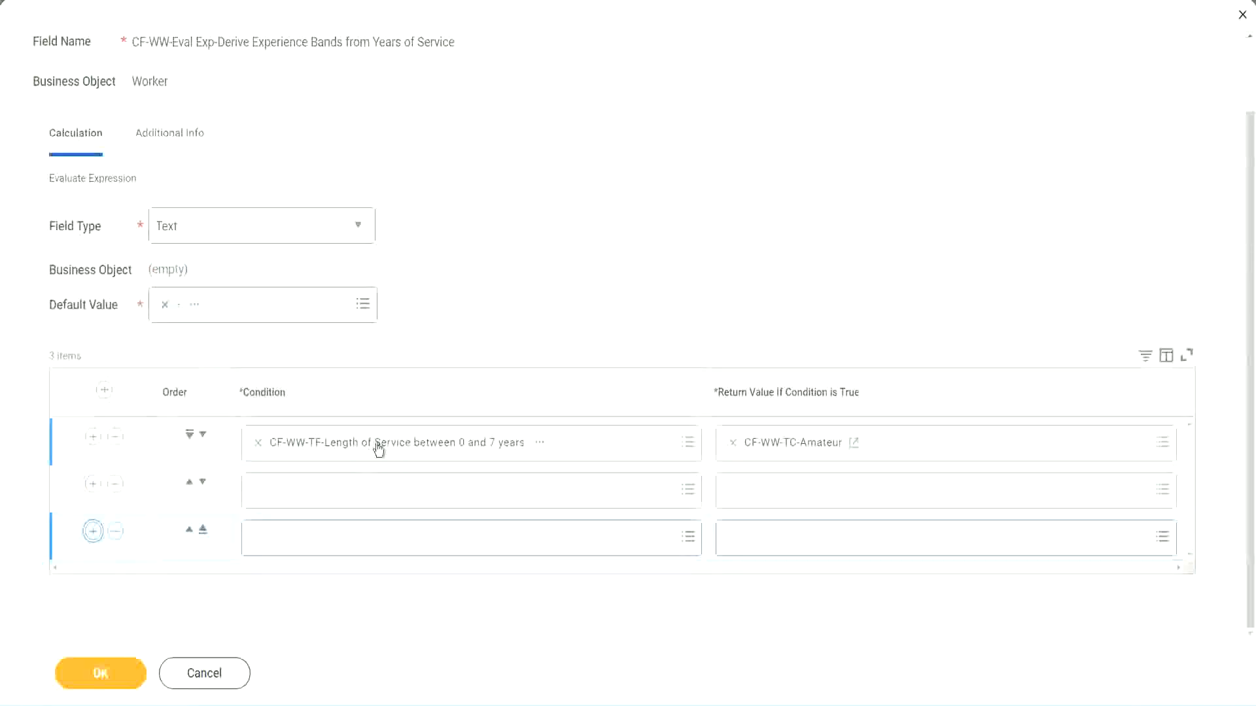
Set rows 2–4 to the 8–15, 16–30 and greater-than-31-years service fields
click(308, 490)
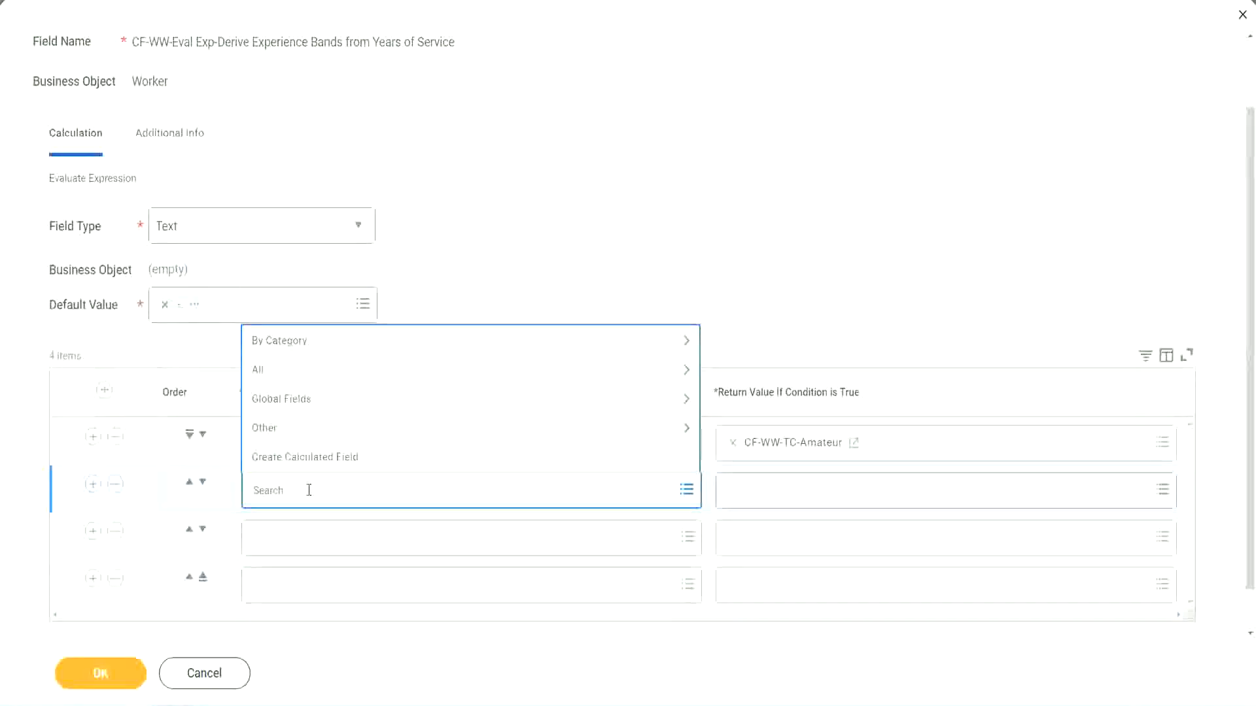
text(cf-ww)
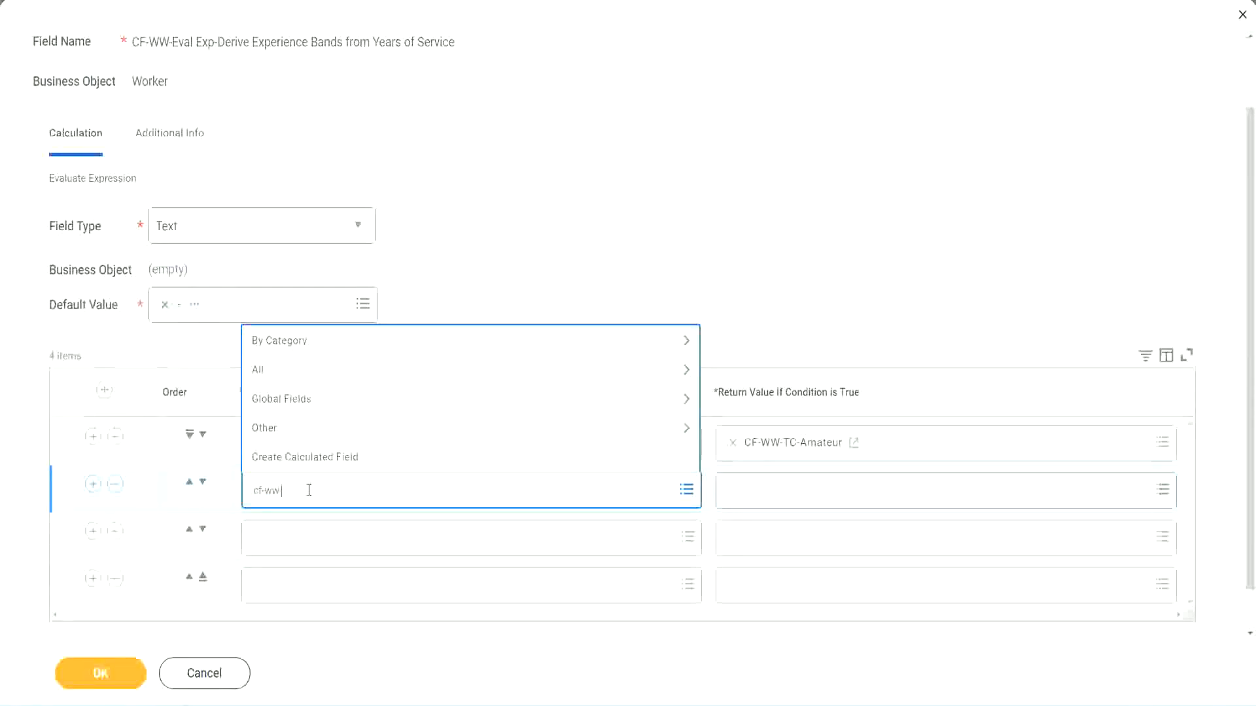
text(-tf)
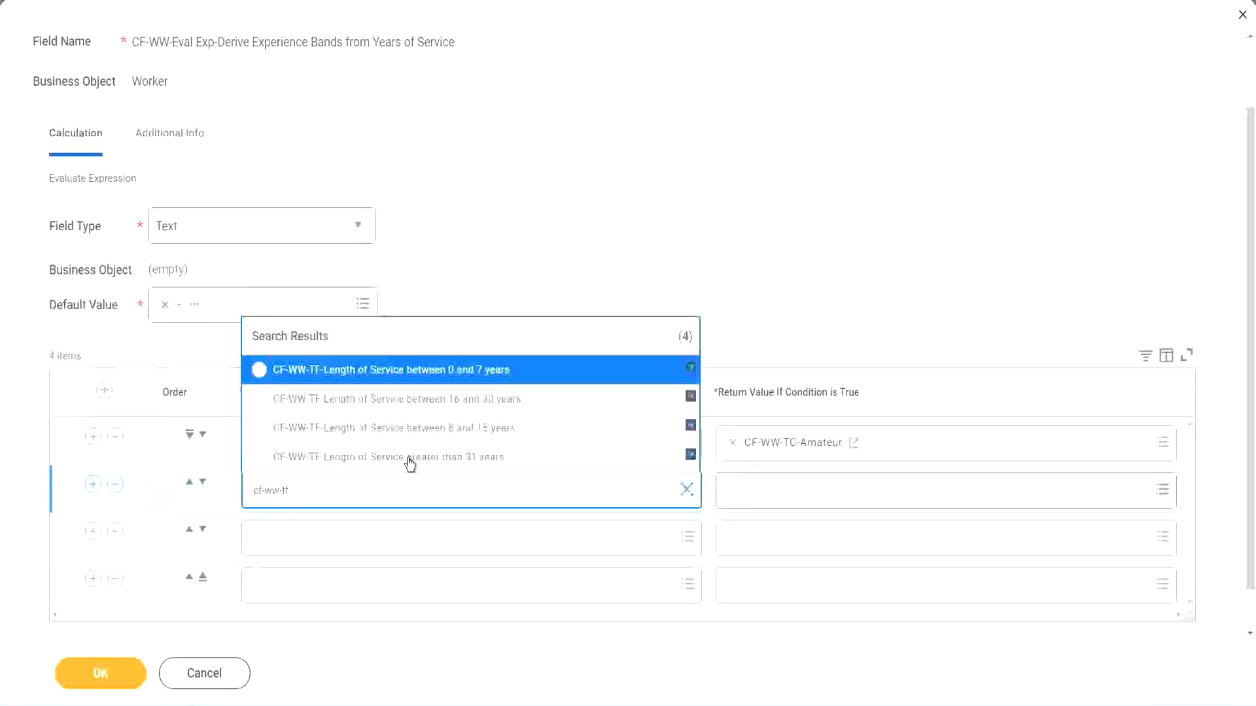
click(485, 429)
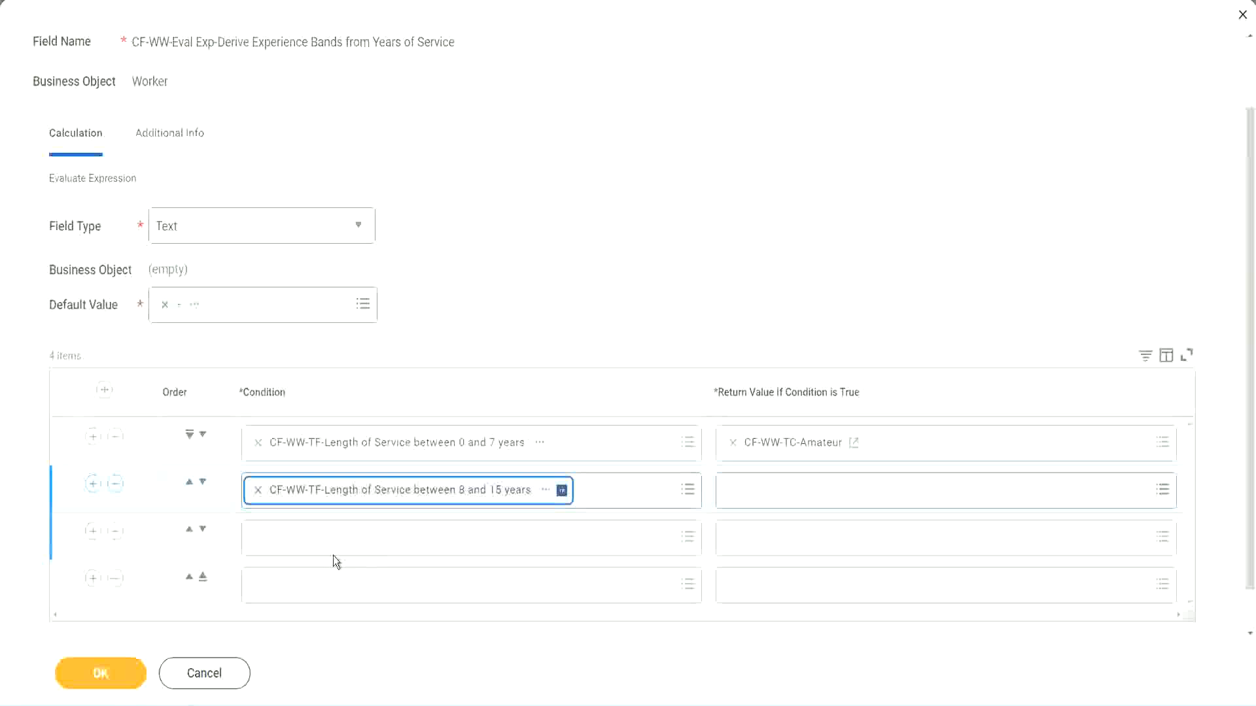
click(316, 536)
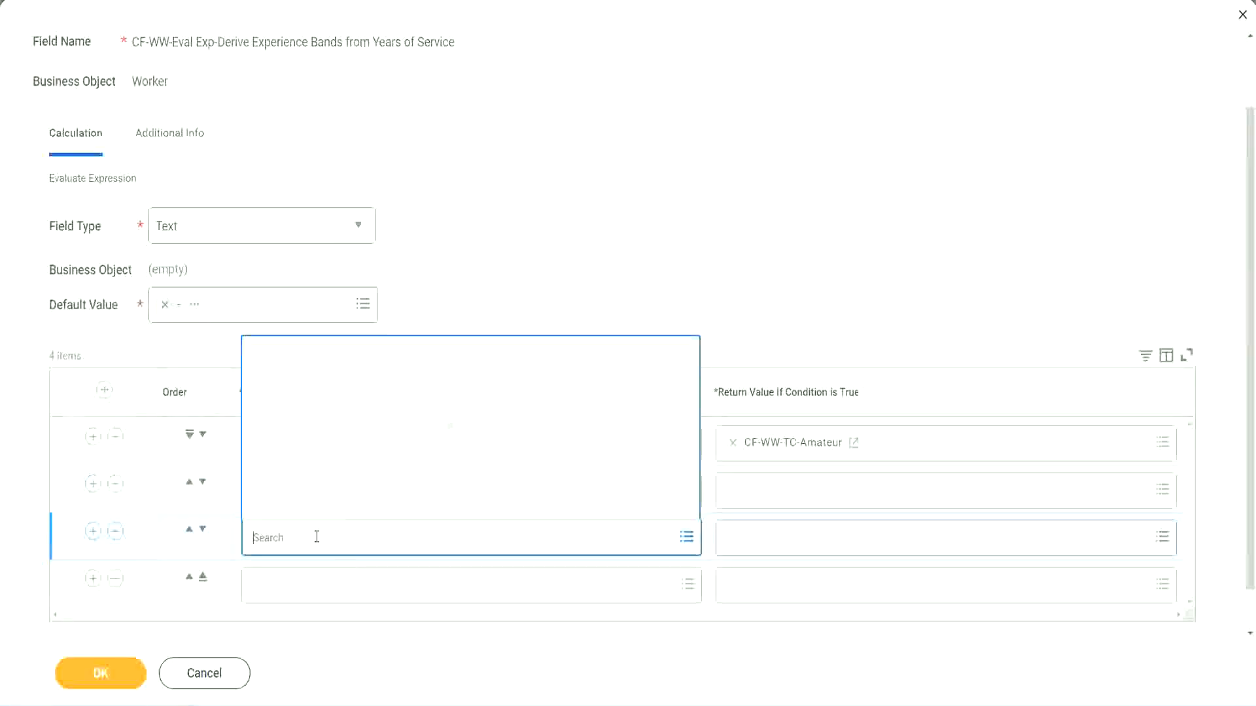
text(cf-ww)
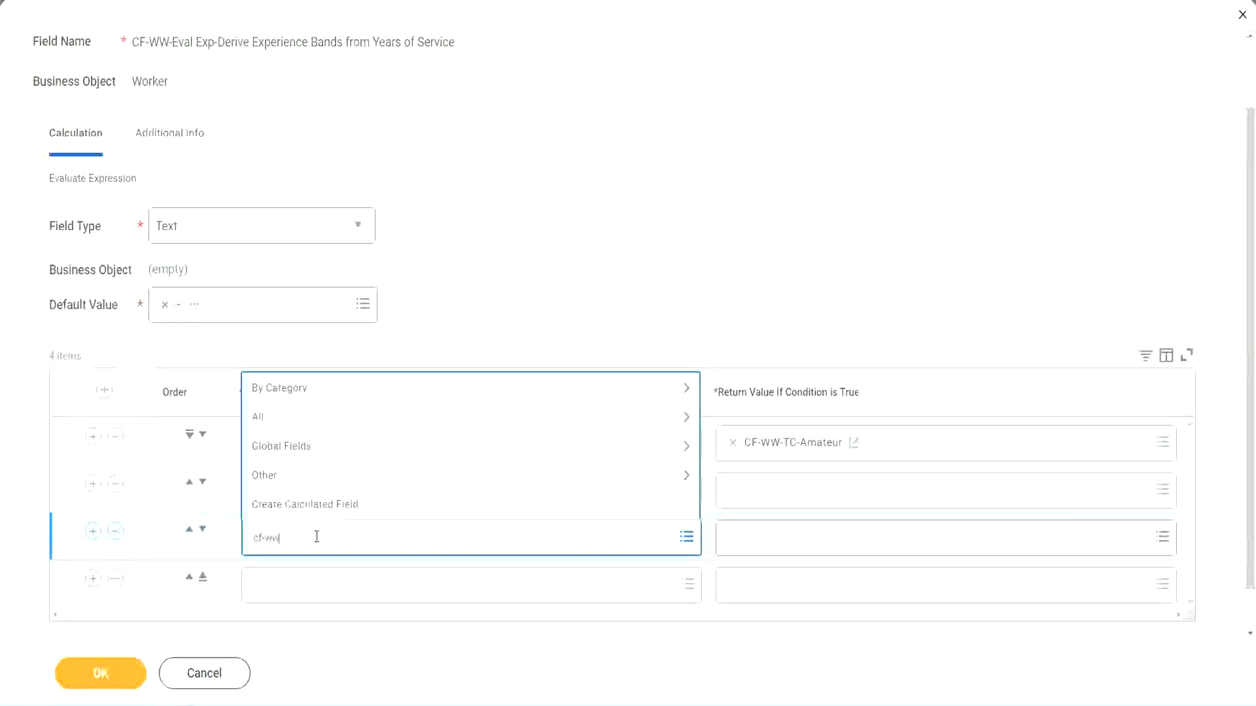
text(-tf)
key(Return)
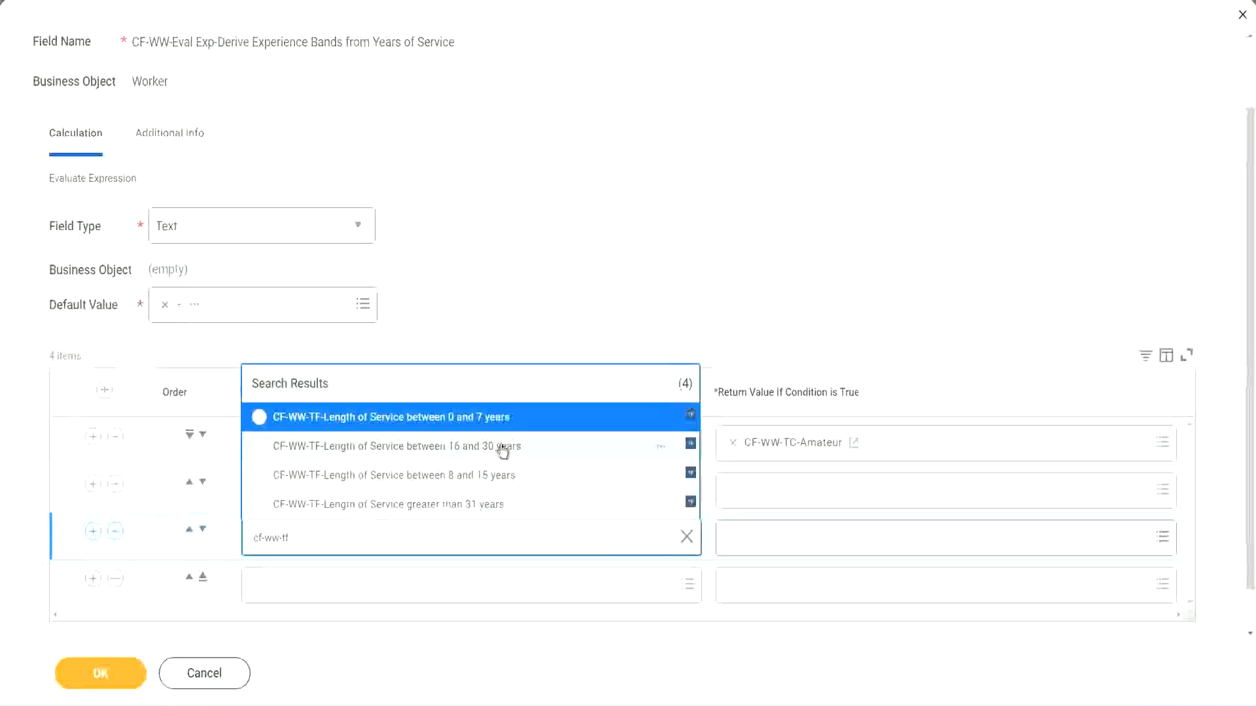
click(503, 454)
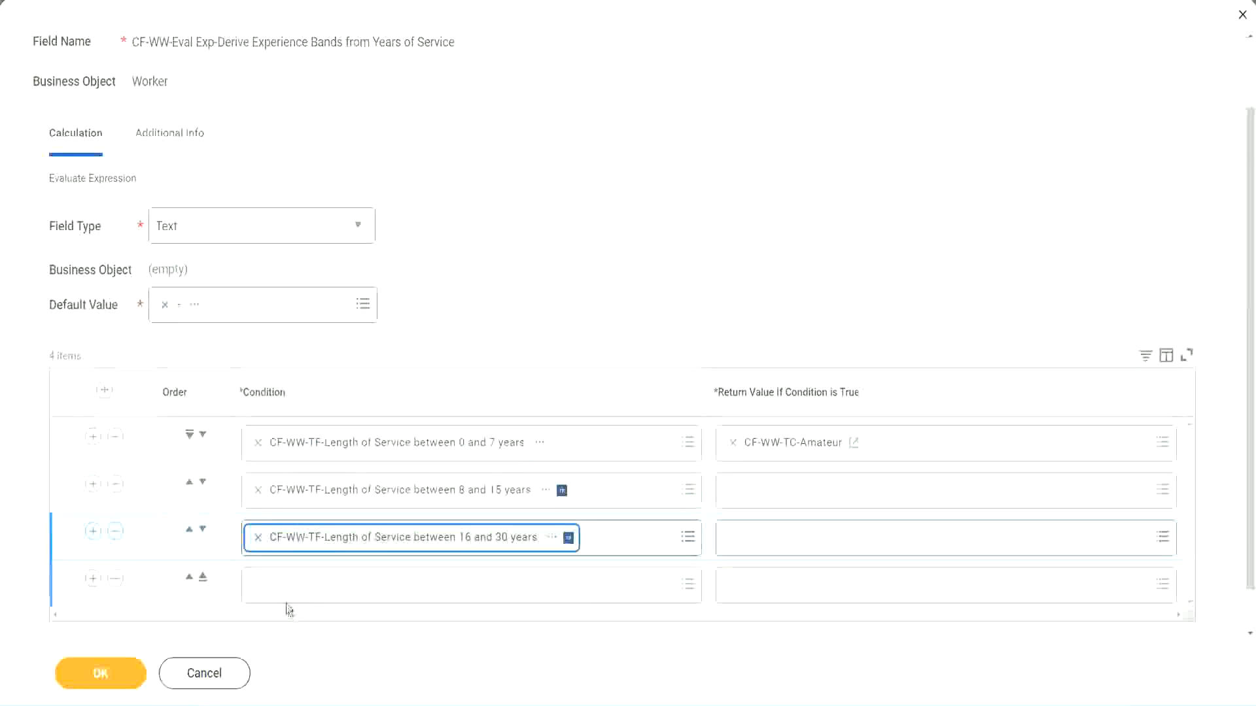
click(295, 588)
text(cf-ww)
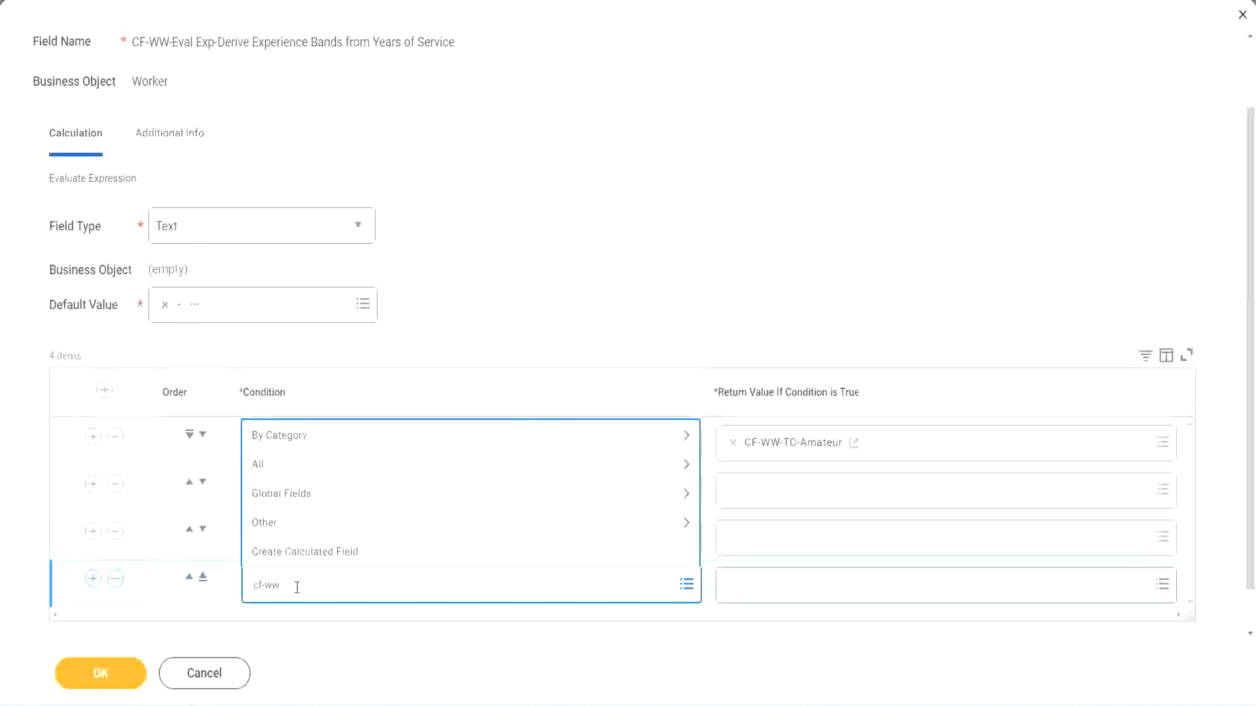
text( tf 31)
key(Return)
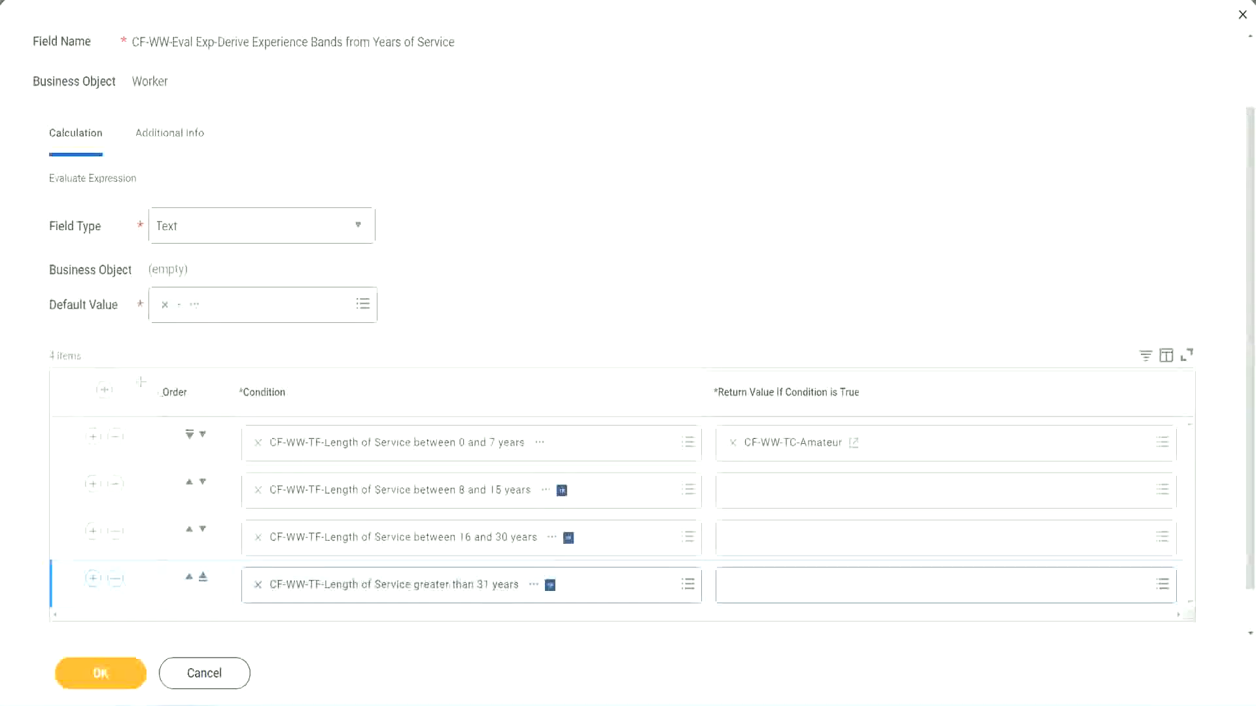
drag(140, 382, 139, 513)
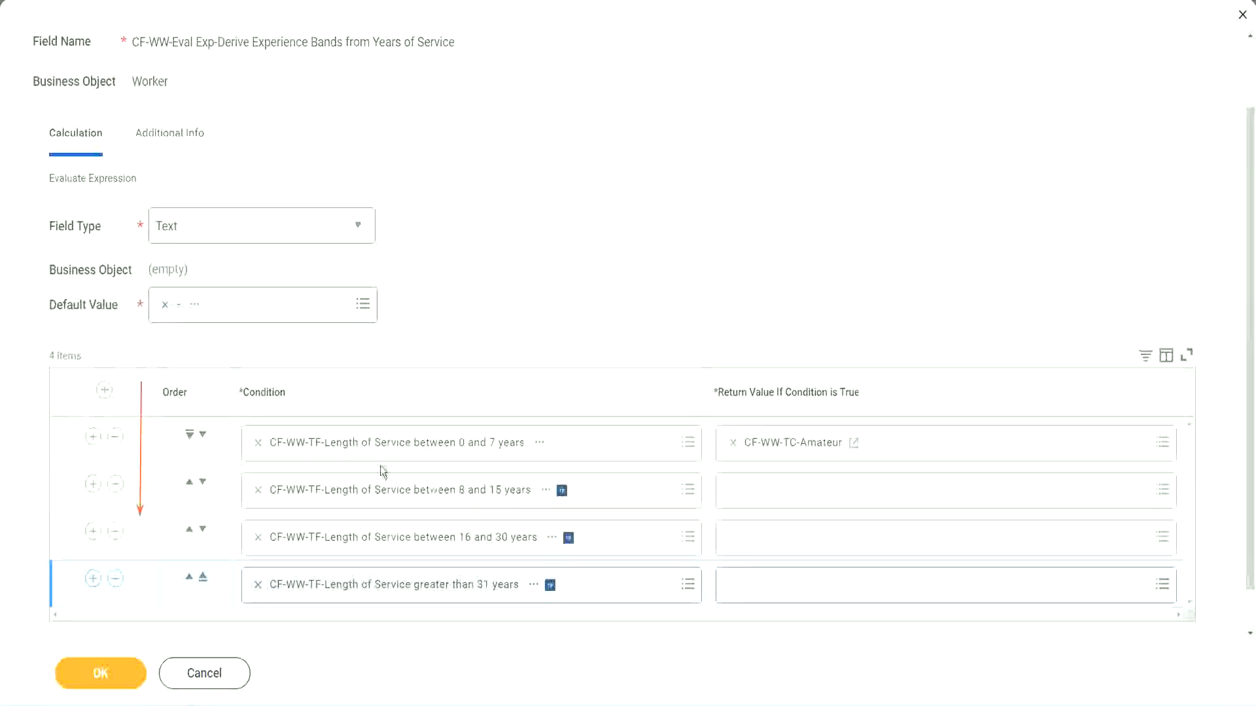
click(190, 484)
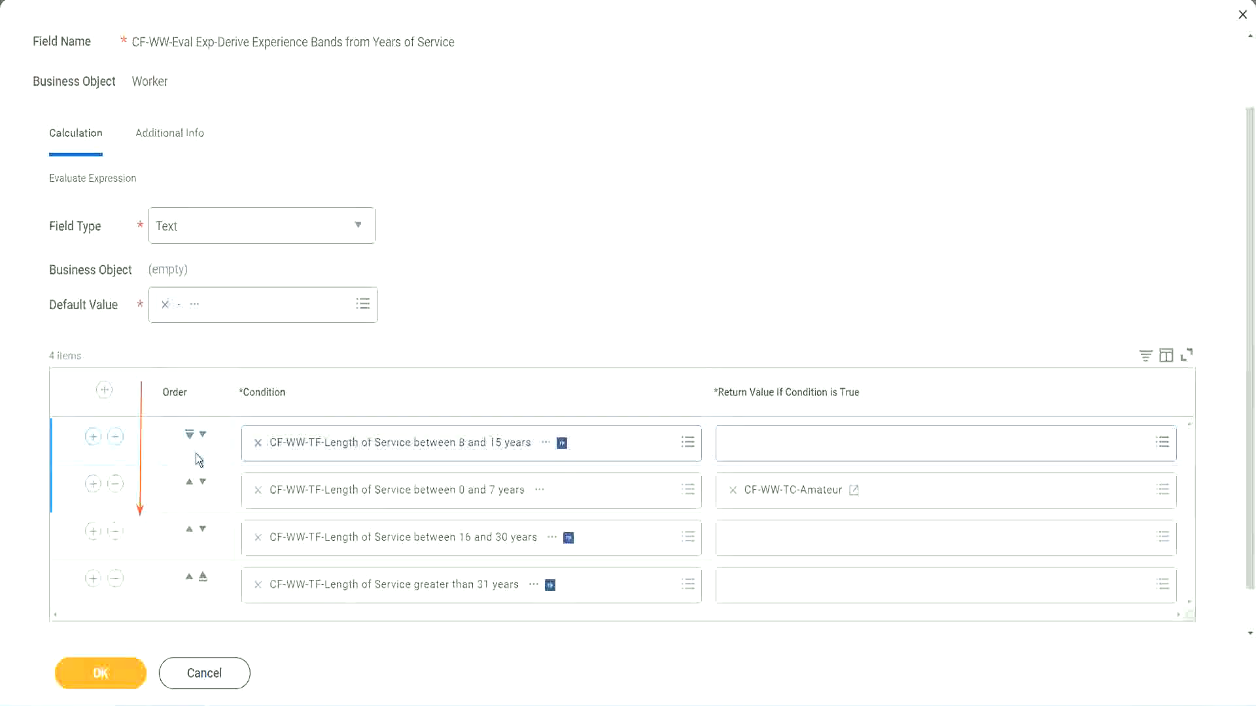
click(202, 435)
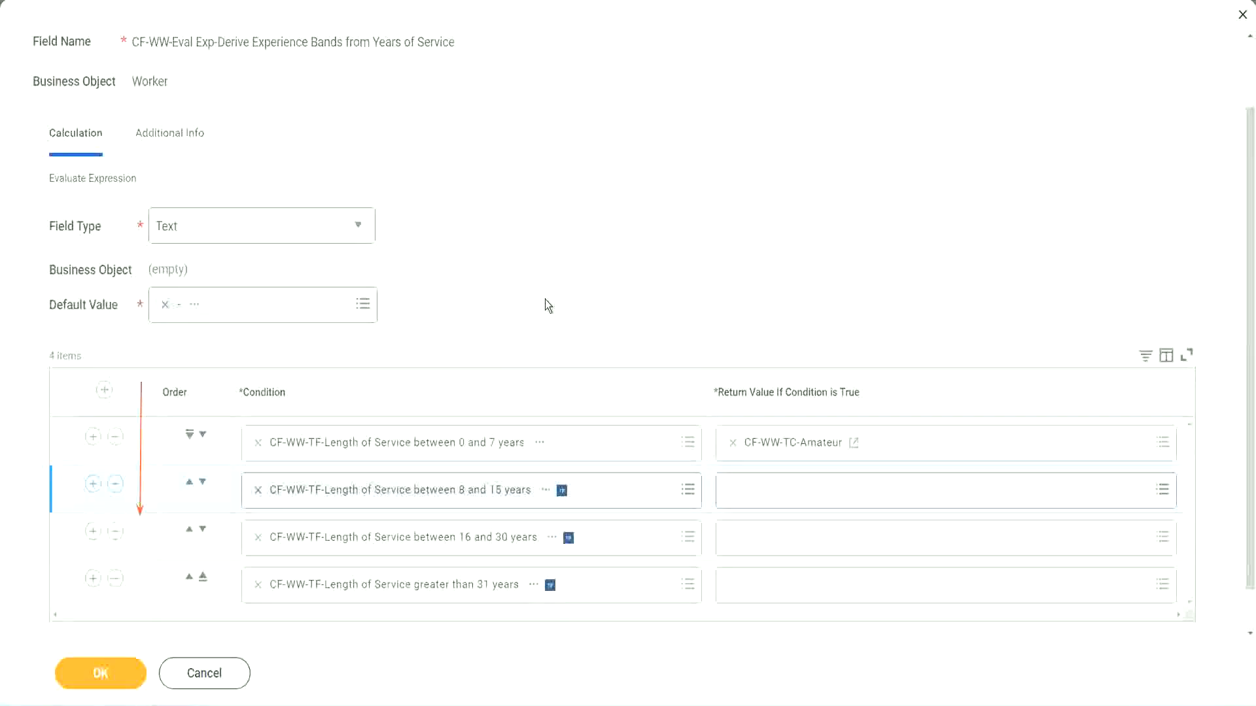
click(189, 485)
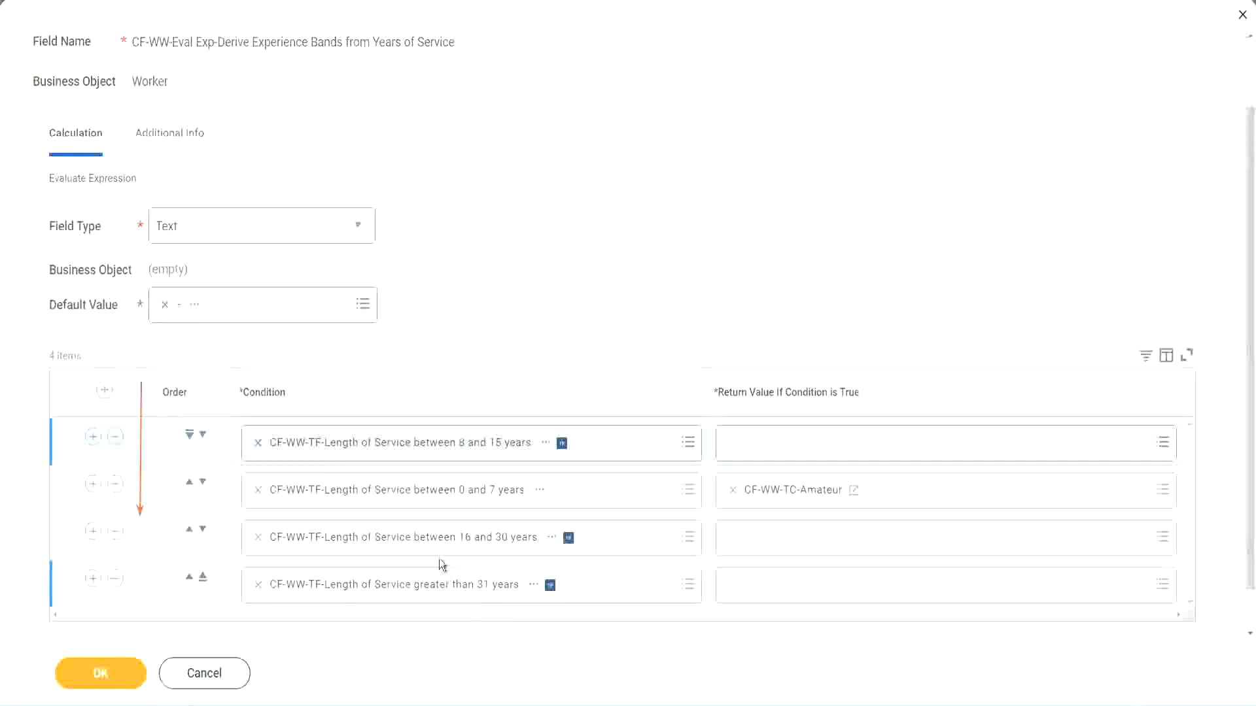
right_click(795, 500)
click(751, 561)
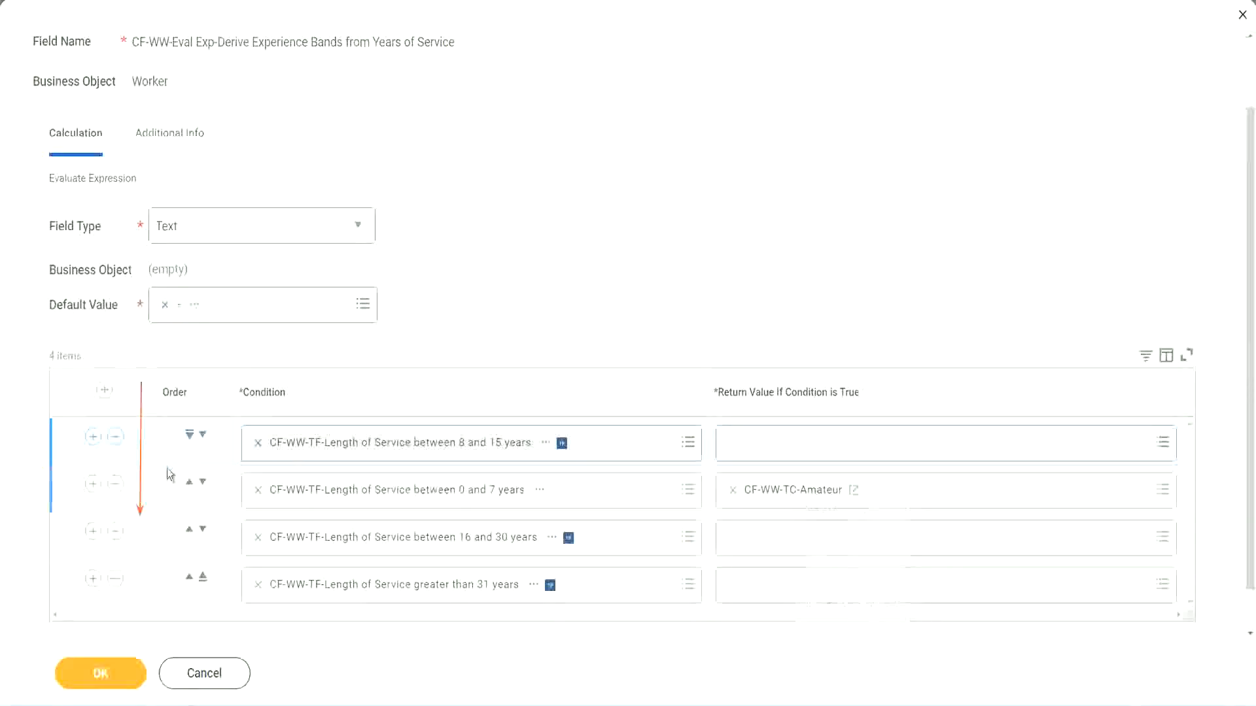
click(202, 435)
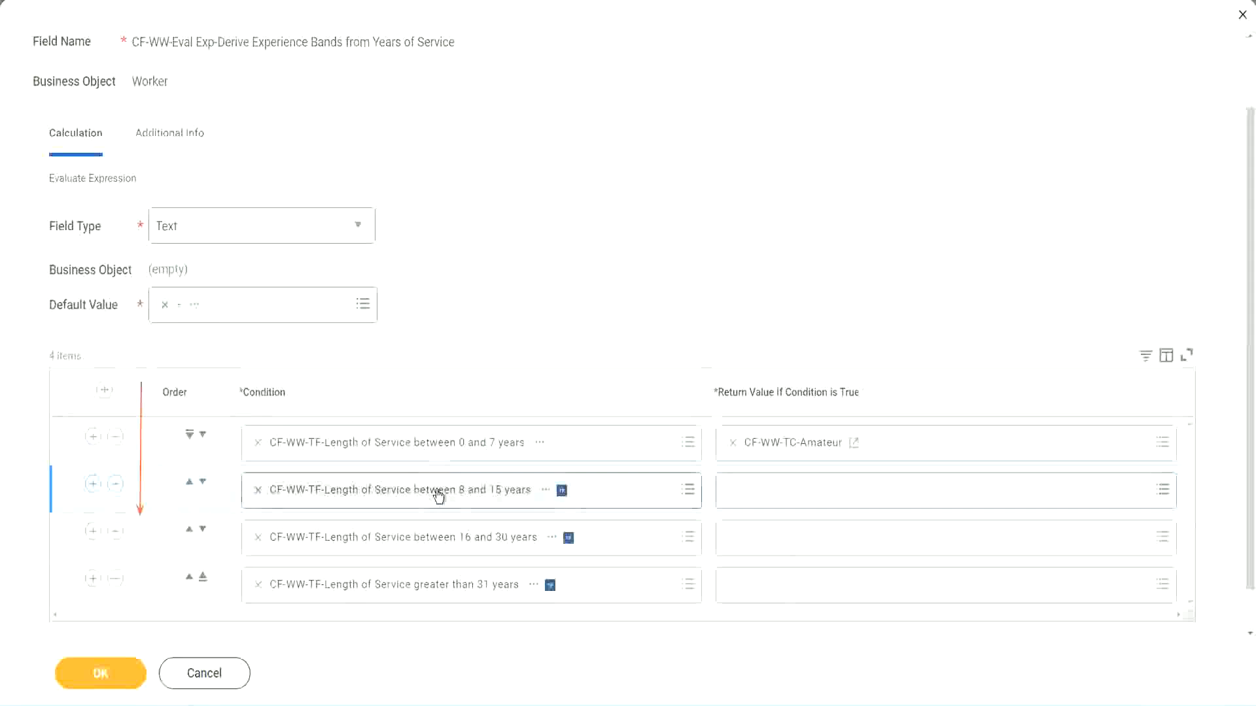
click(732, 490)
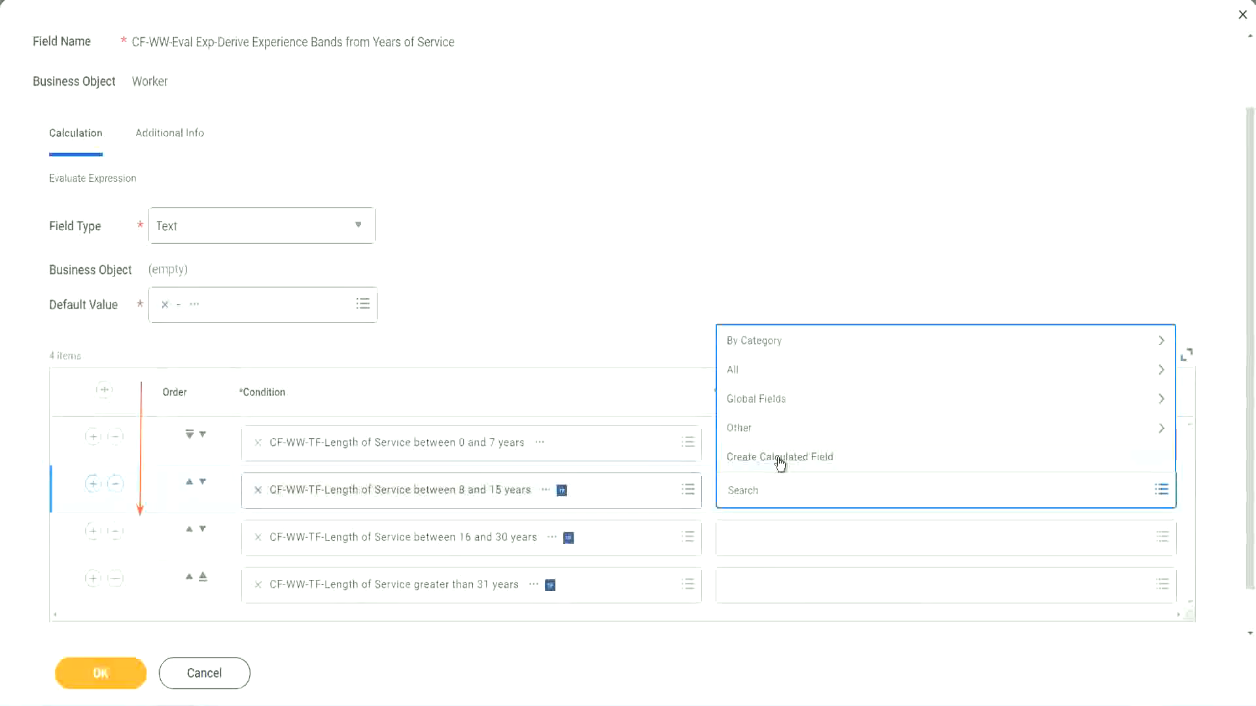
Create CF-WW-TC-Experienced from the copied Amateur name, with text constant value Experienced
click(779, 460)
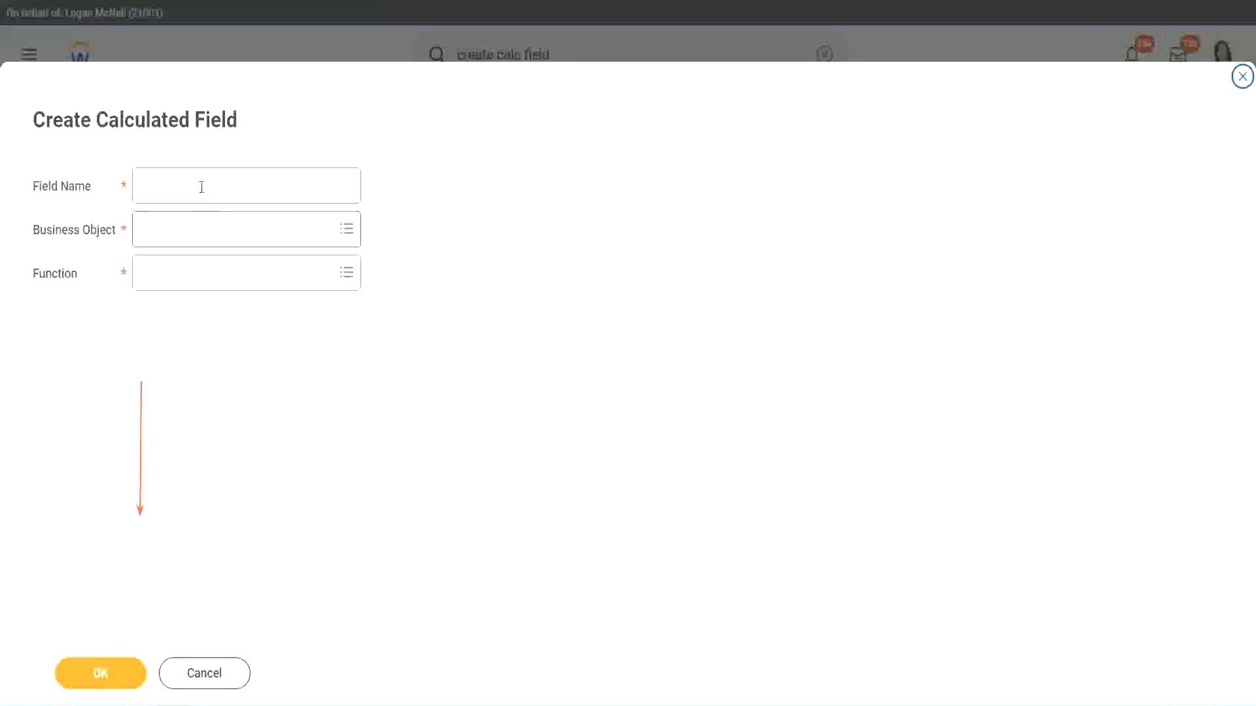
click(200, 185)
key(ctrl+v)
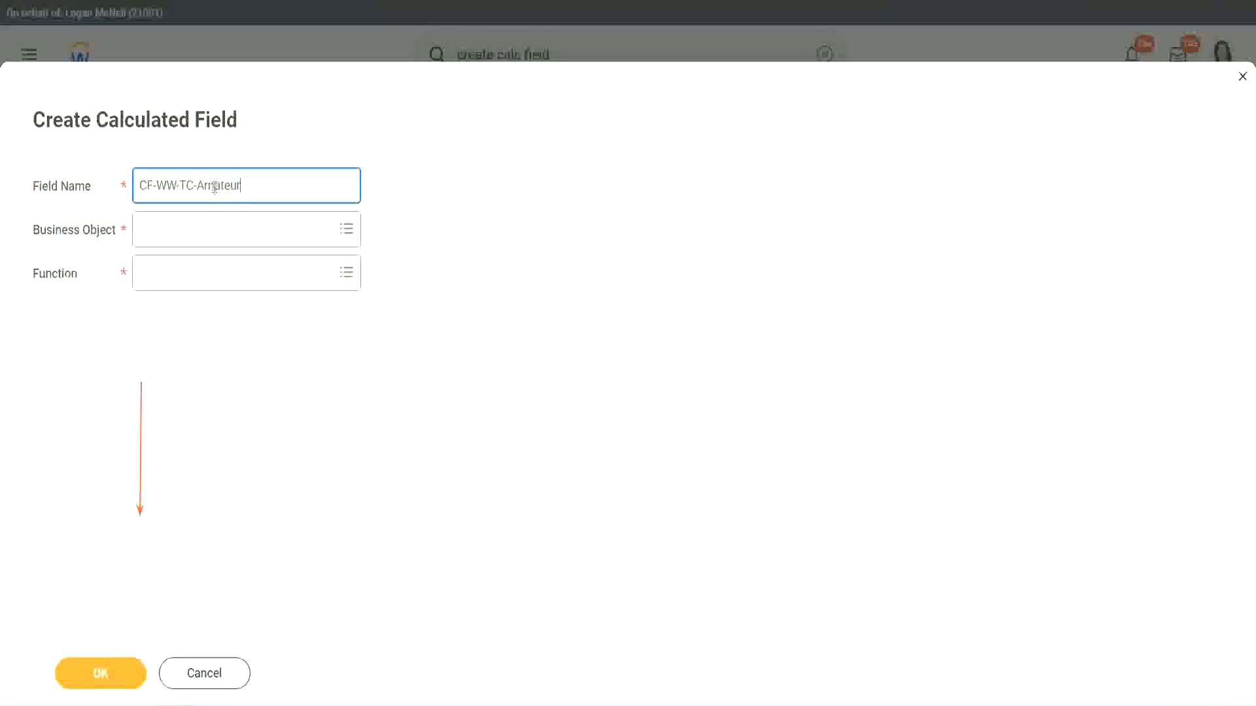
double_click(214, 187)
text(Experienced)
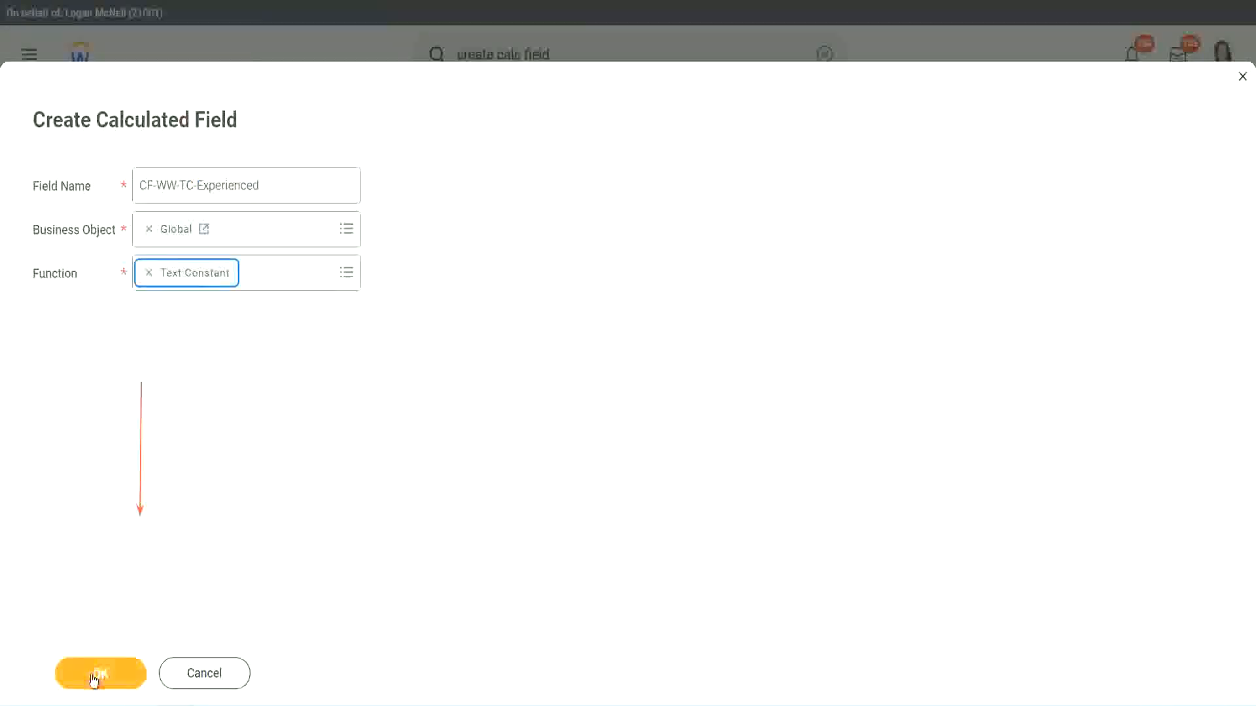
click(96, 674)
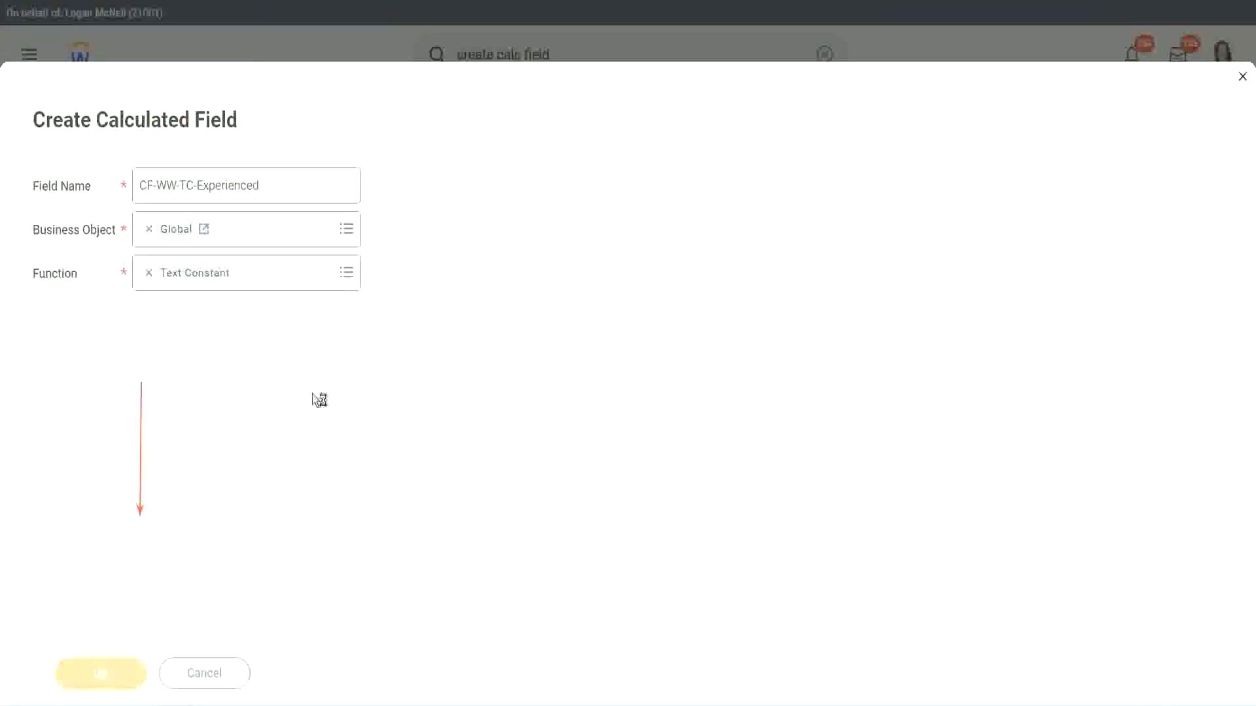
click(194, 370)
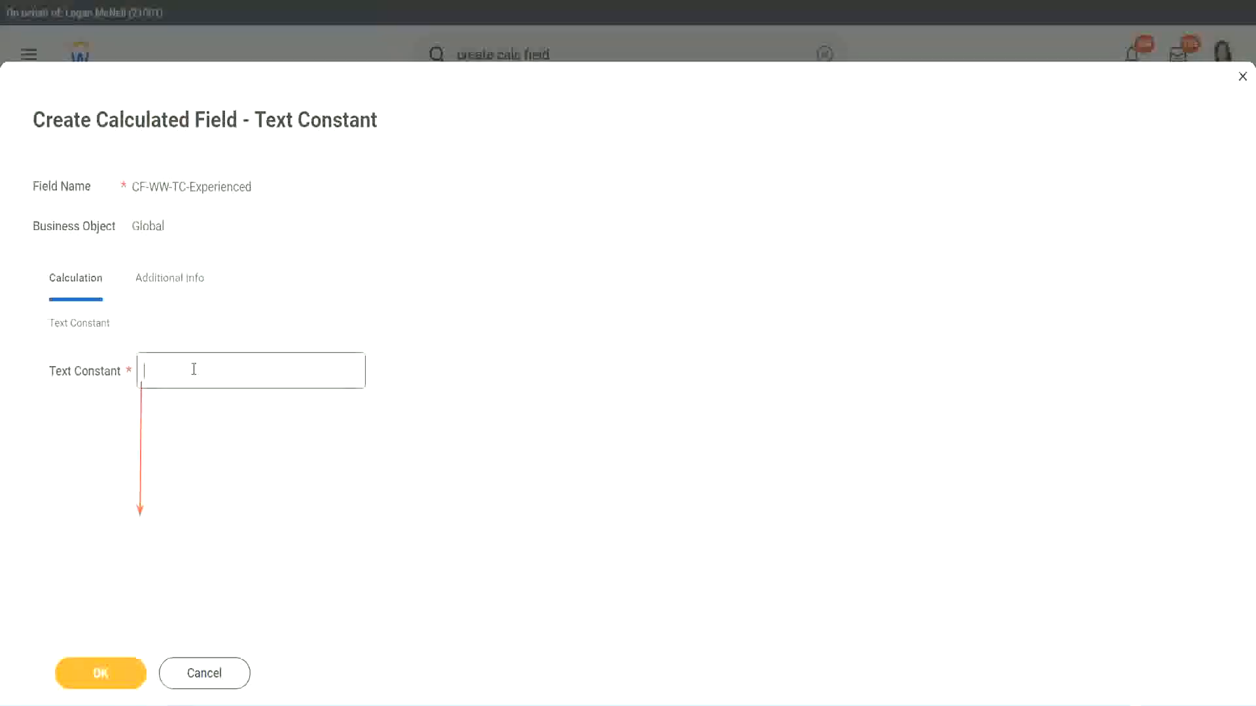
text(Experienced)
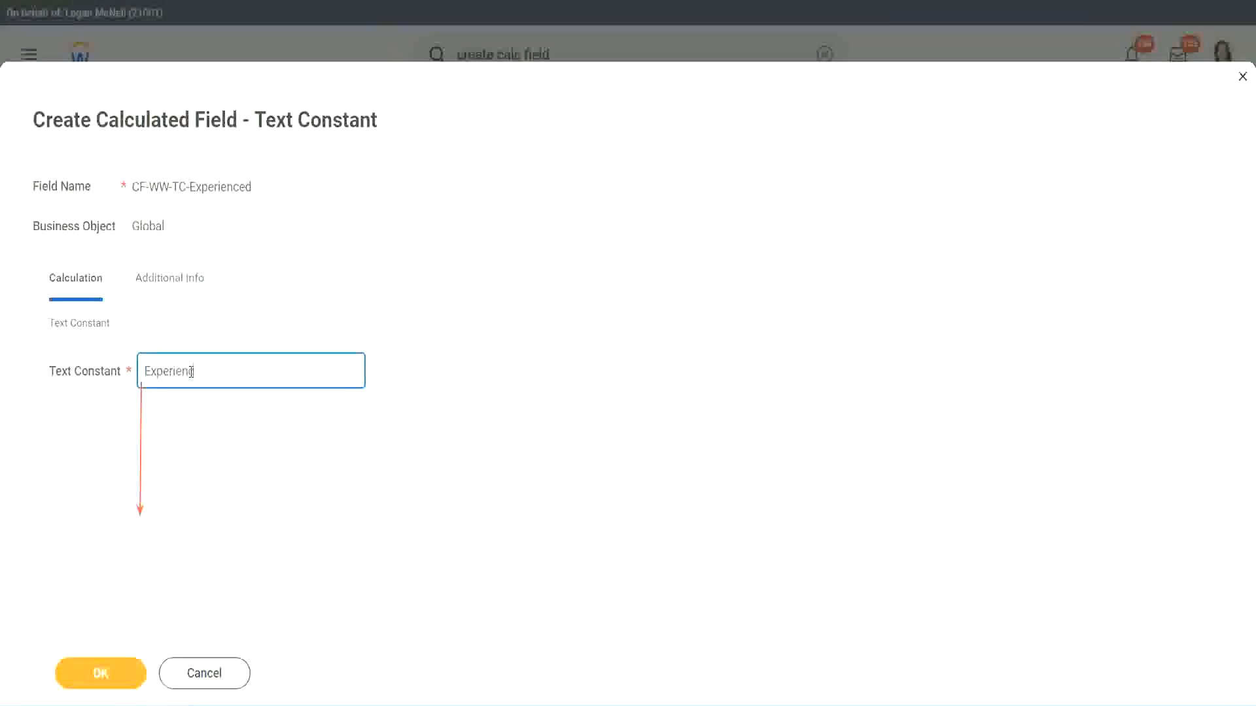
click(104, 674)
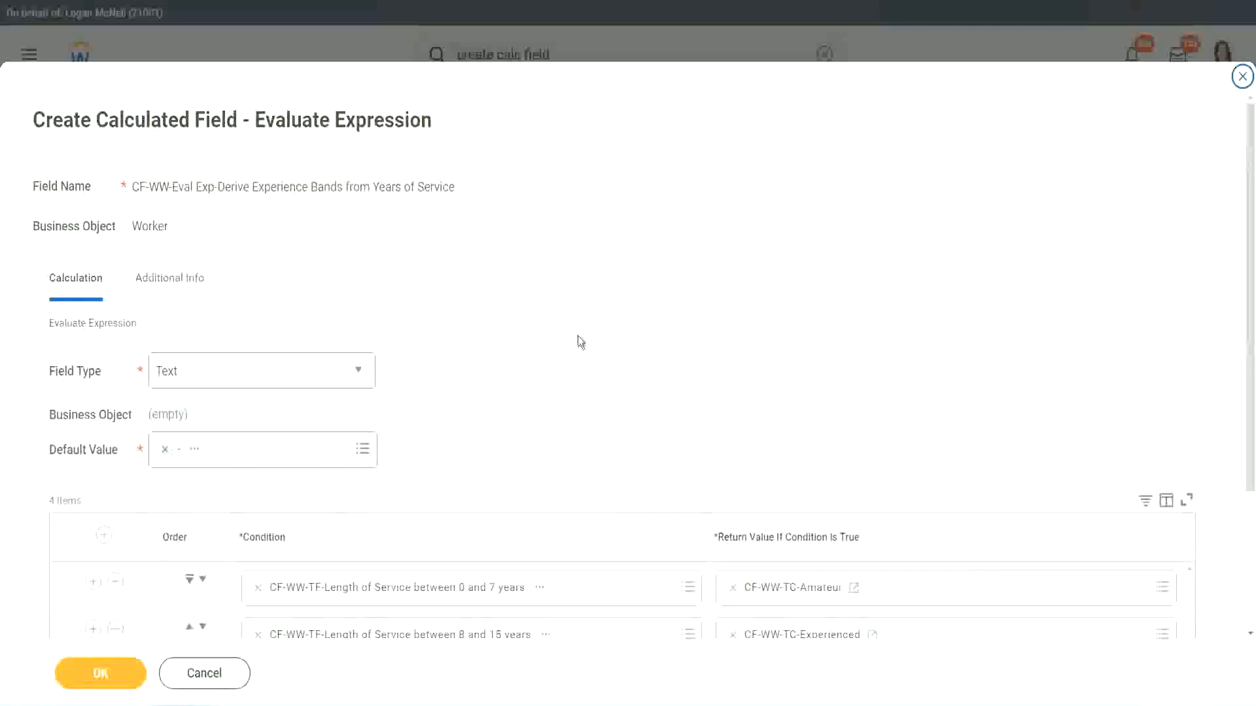
scroll(578, 335, down, 2)
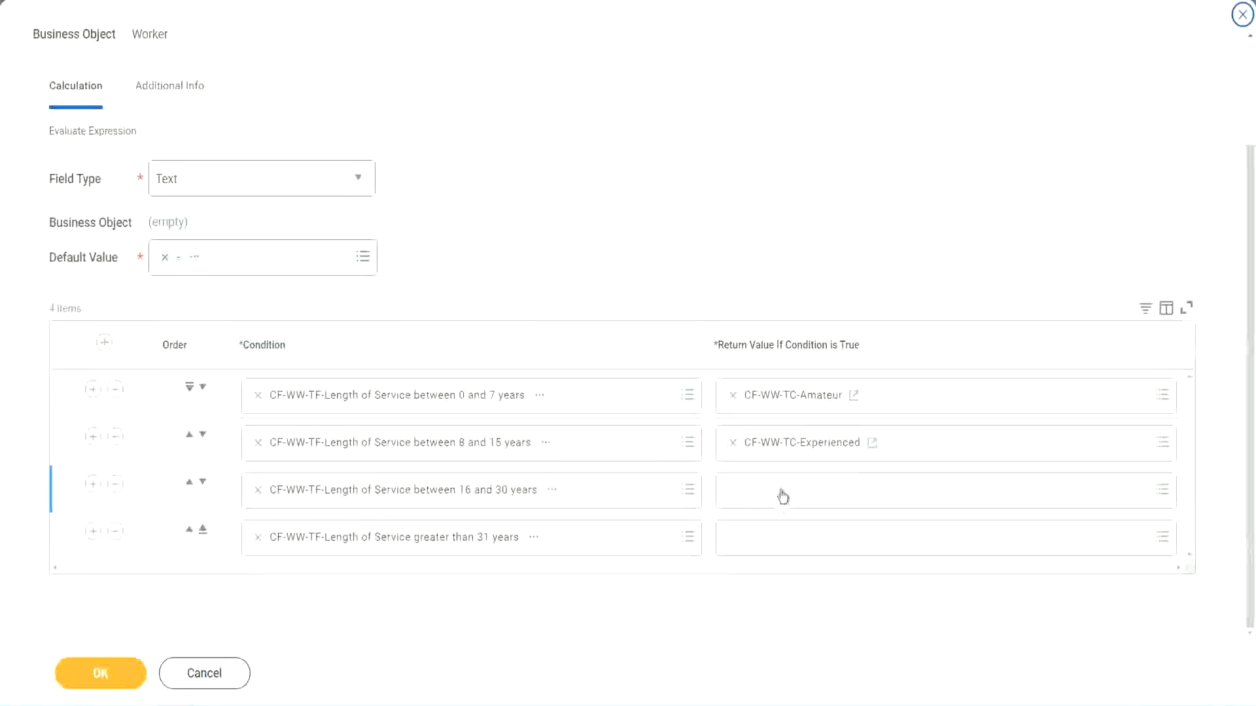
Start row 3's return-value field, named CF-WW-TC-Senior on the Global business object
click(782, 489)
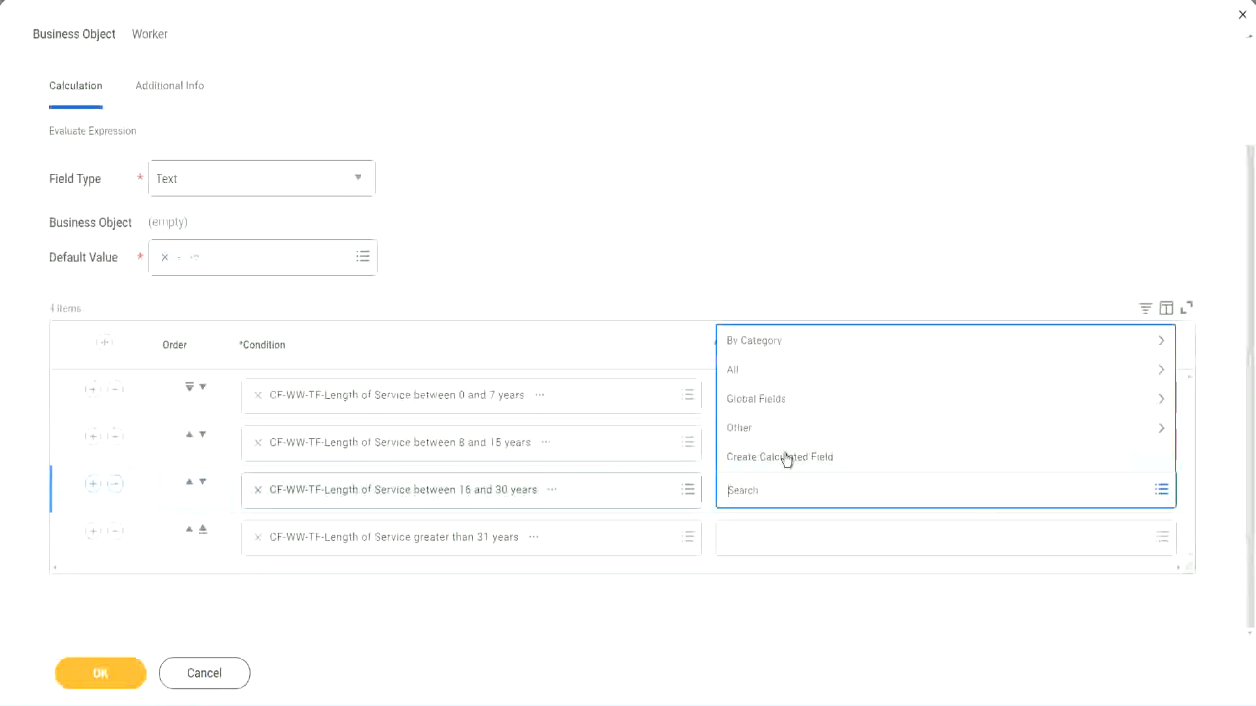
click(787, 458)
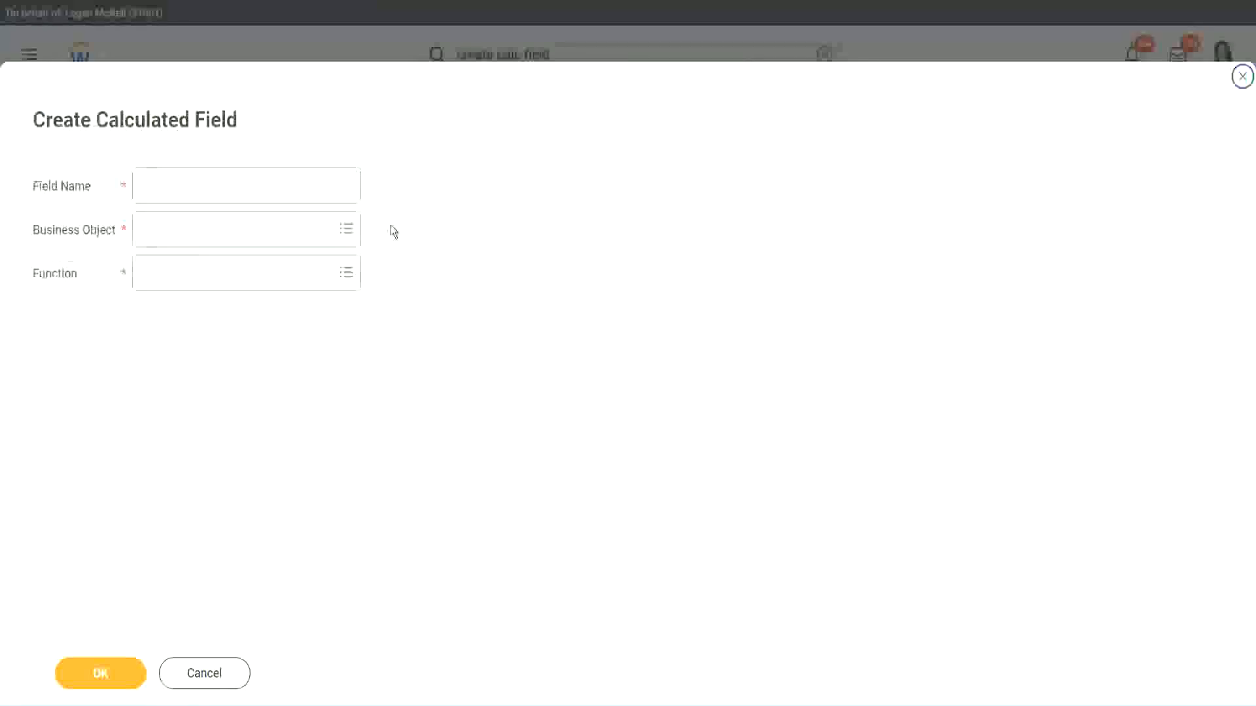
click(266, 186)
text(CF WW TC Annotated)
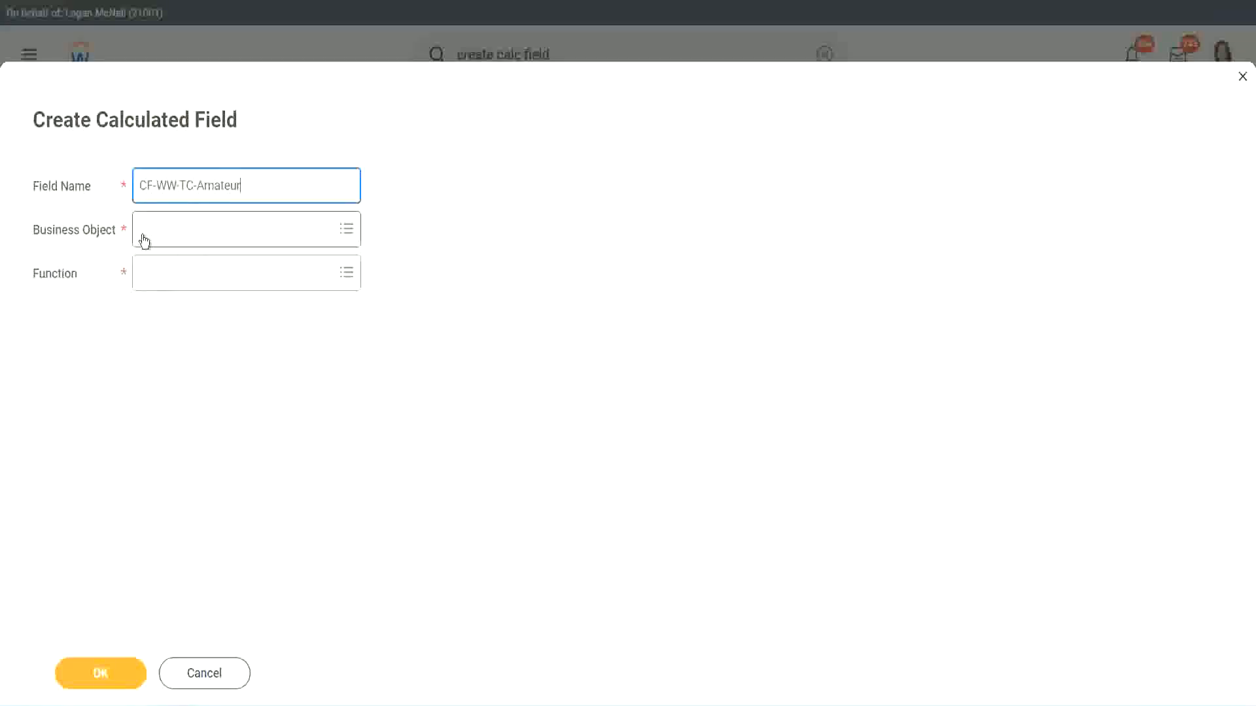
click(144, 230)
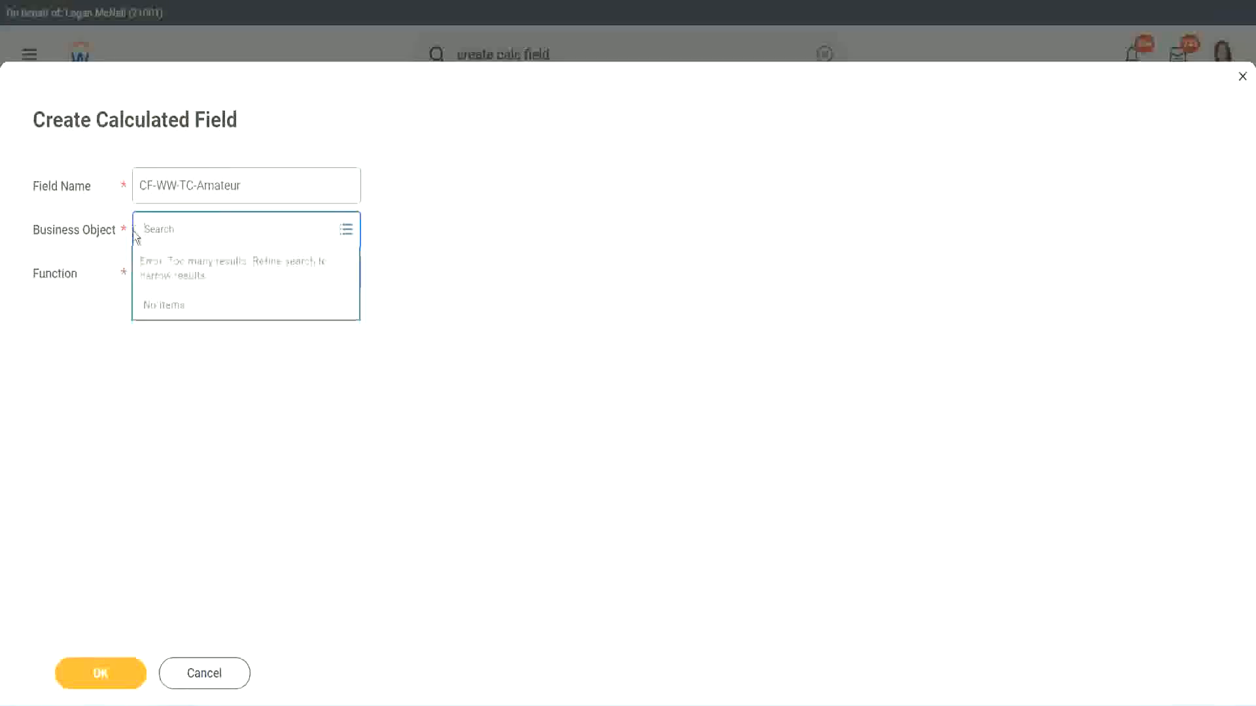
text(global)
key(Return)
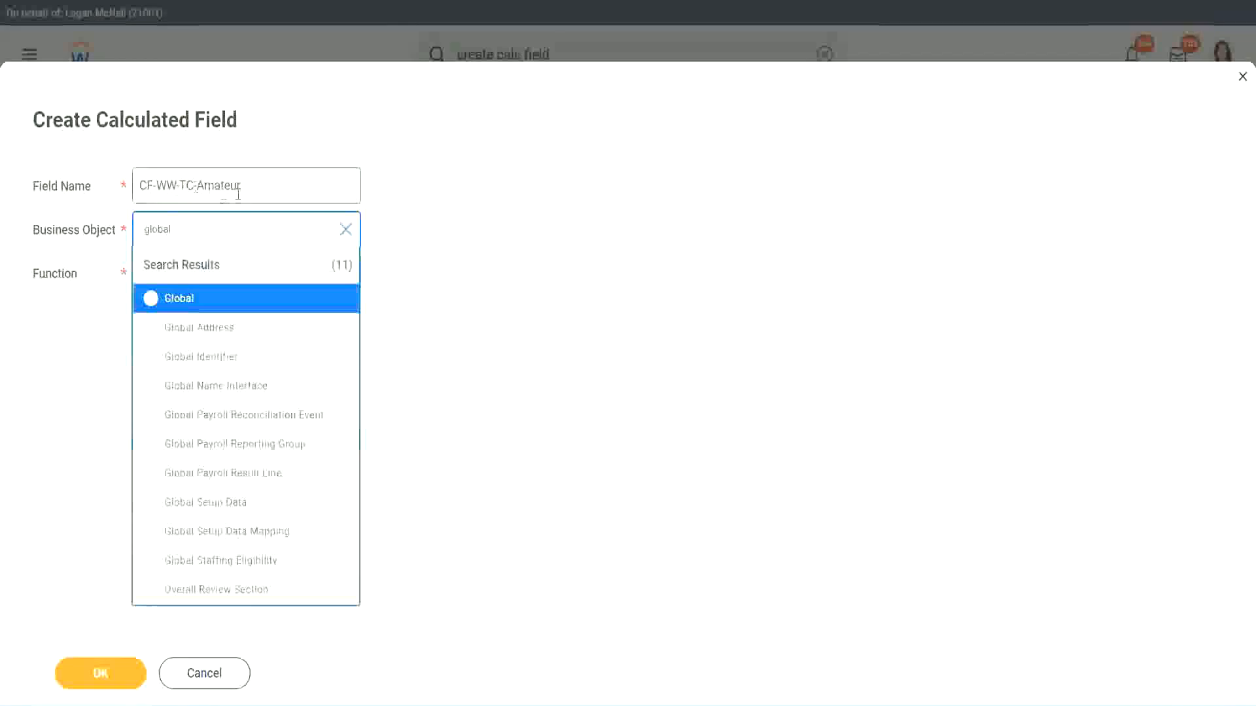
click(177, 301)
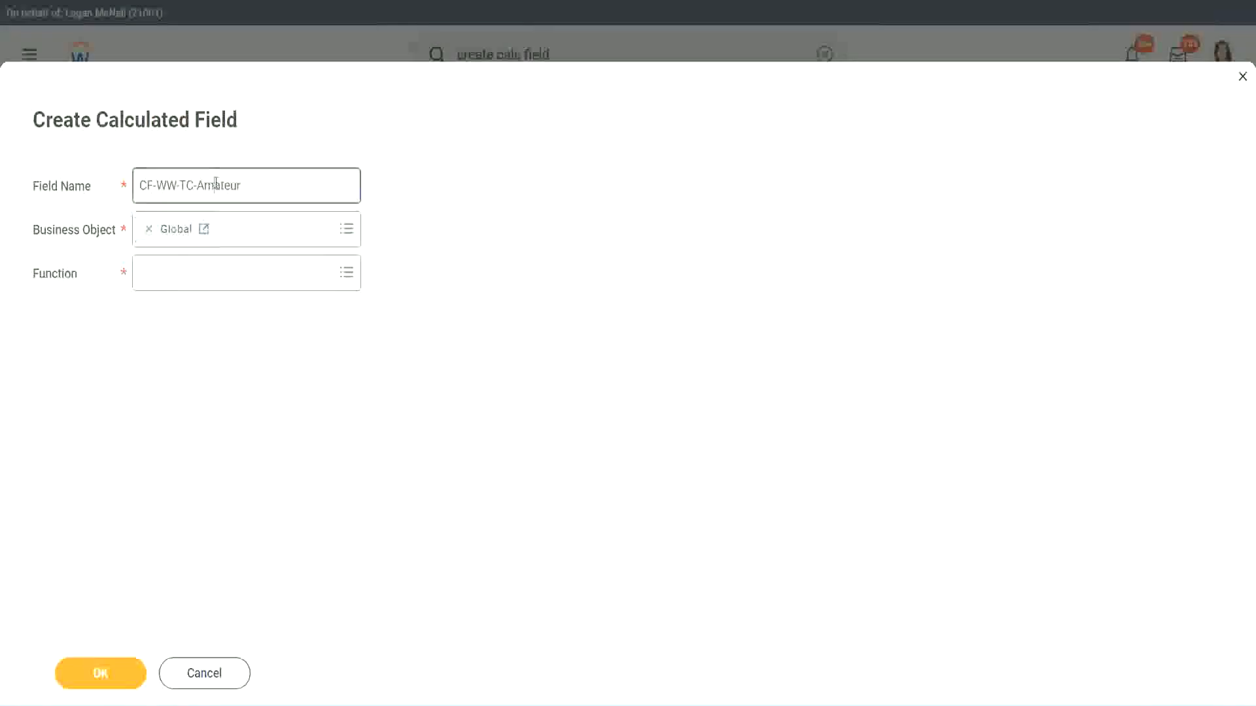
double_click(229, 183)
text(Senior)
Make CF-WW-TC-Senior a Text Constant returning Senior and save it
click(201, 284)
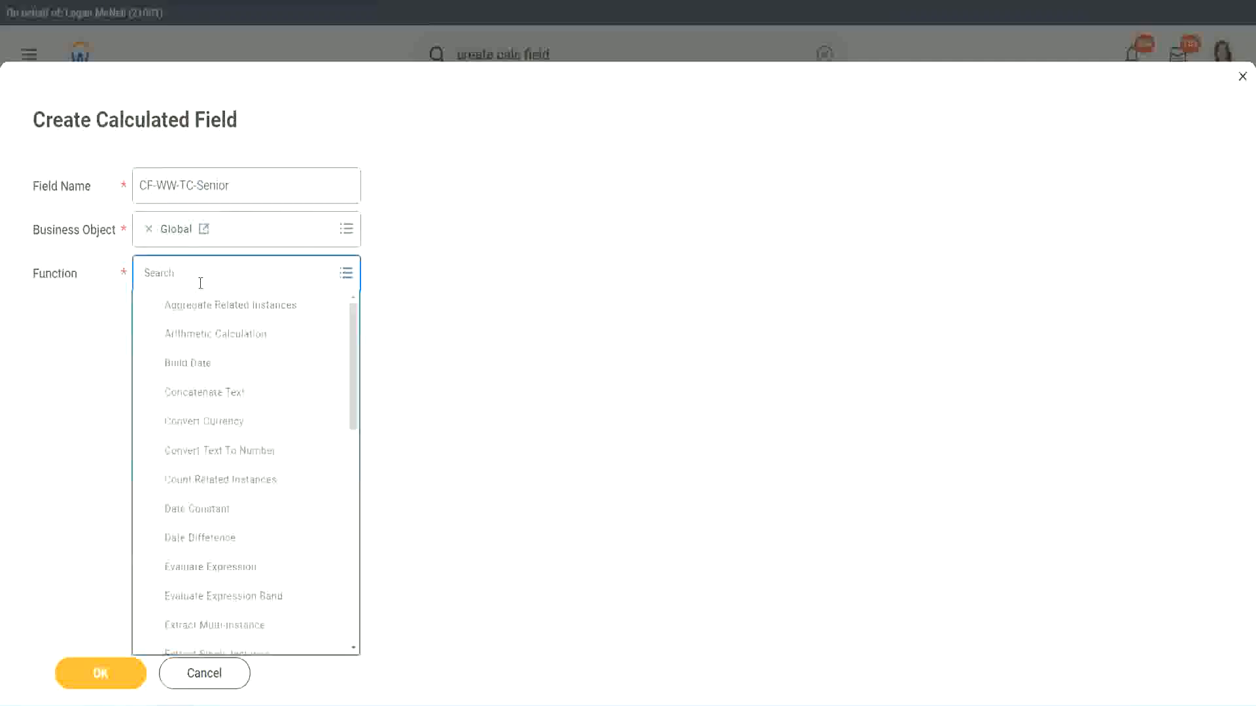
text(tc)
click(199, 334)
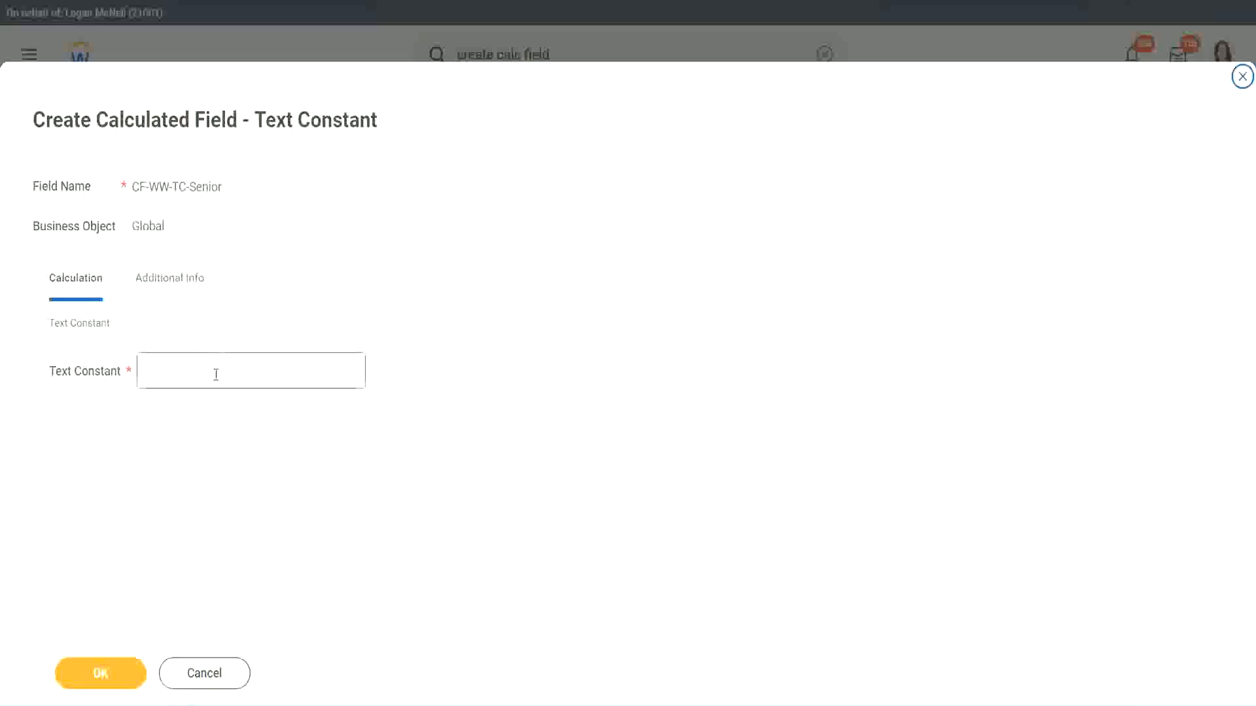
click(217, 374)
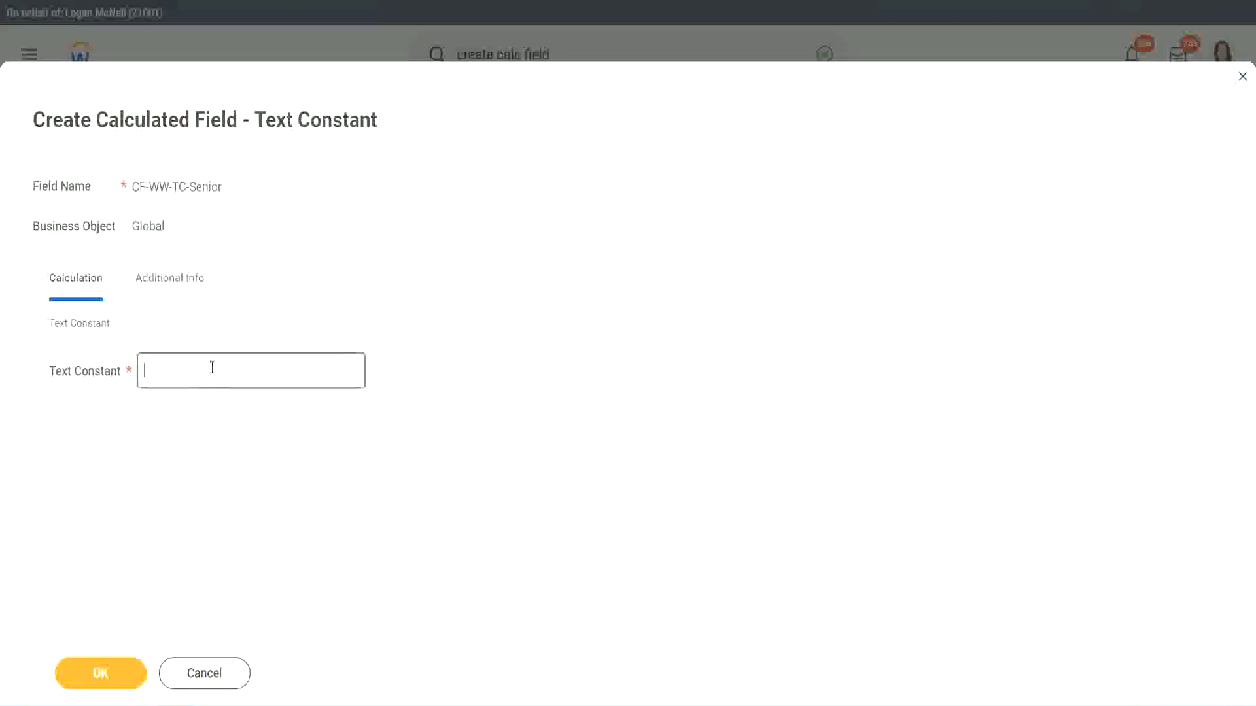
text(Senior)
click(124, 684)
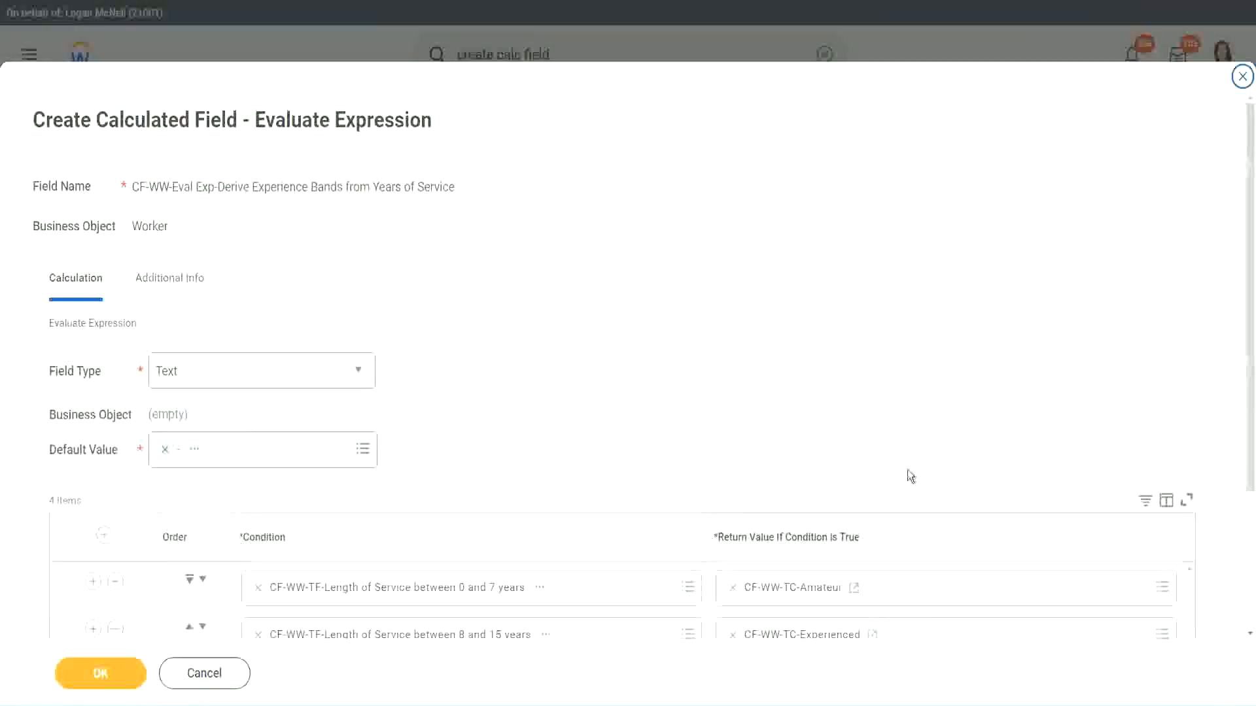
scroll(896, 500, down, 3)
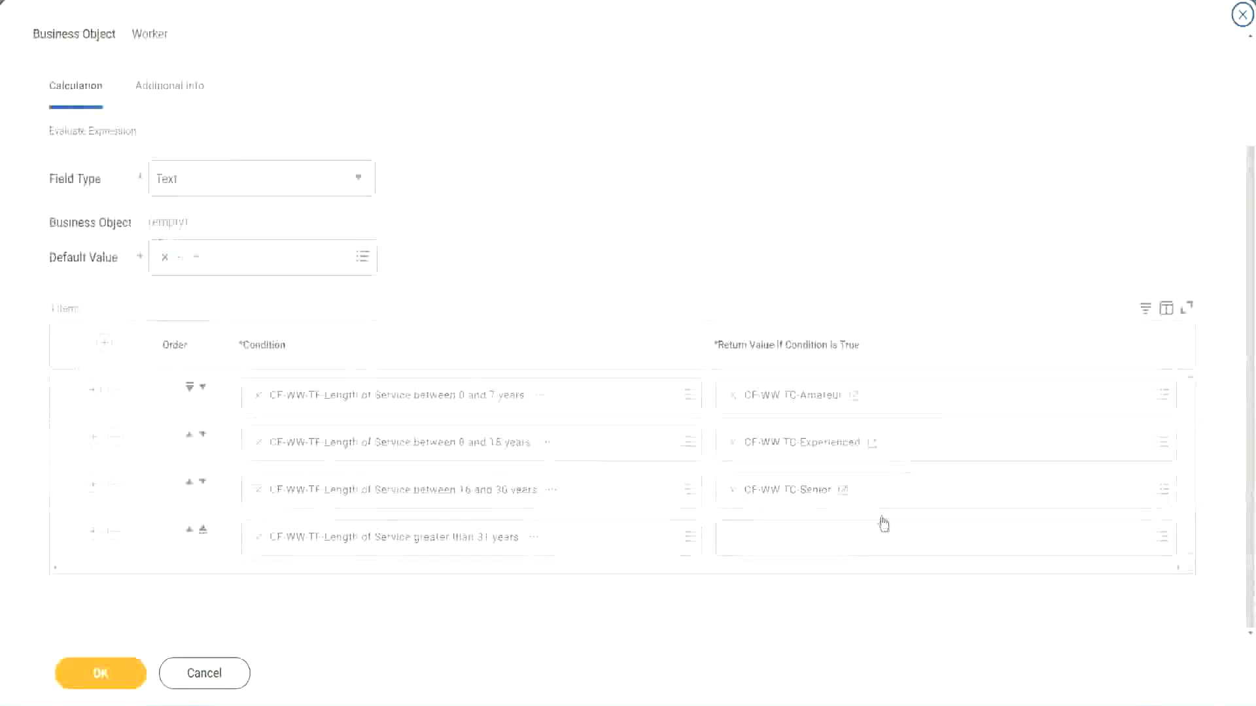
Copy the CF-WW-TC-Senior name and start a new calculated field for row 4
right_click(766, 498)
click(794, 564)
click(766, 547)
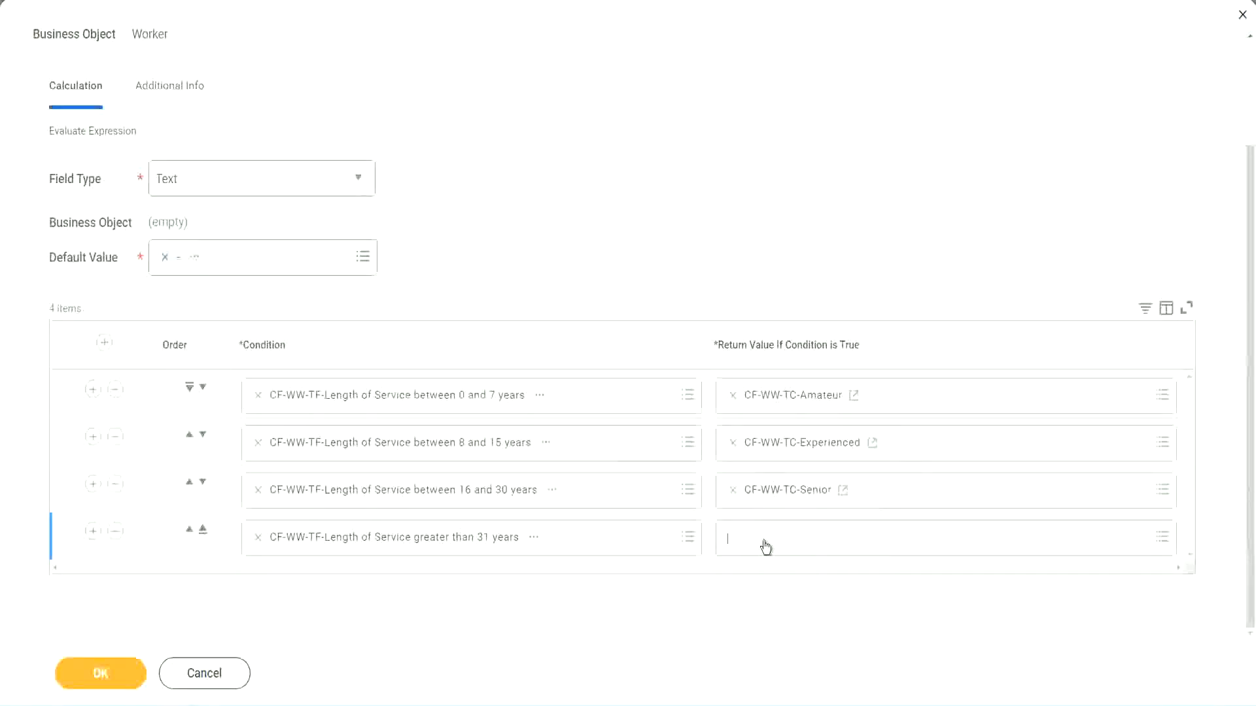
click(777, 505)
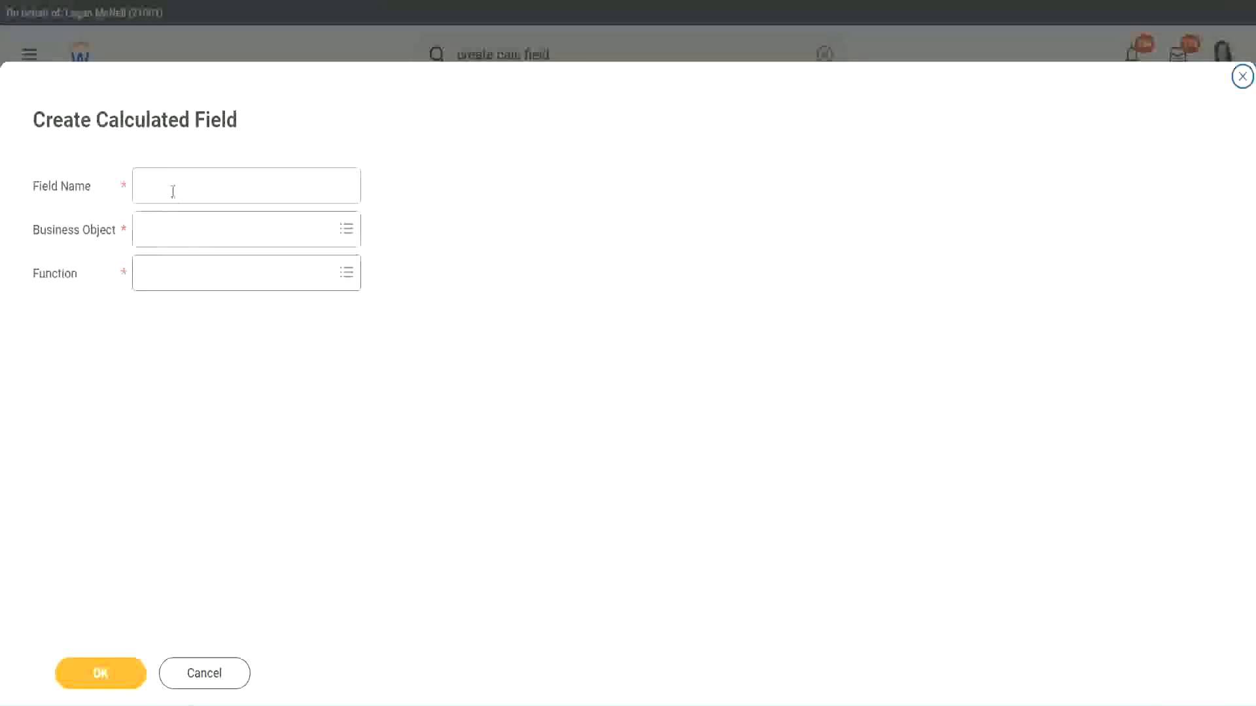
click(174, 191)
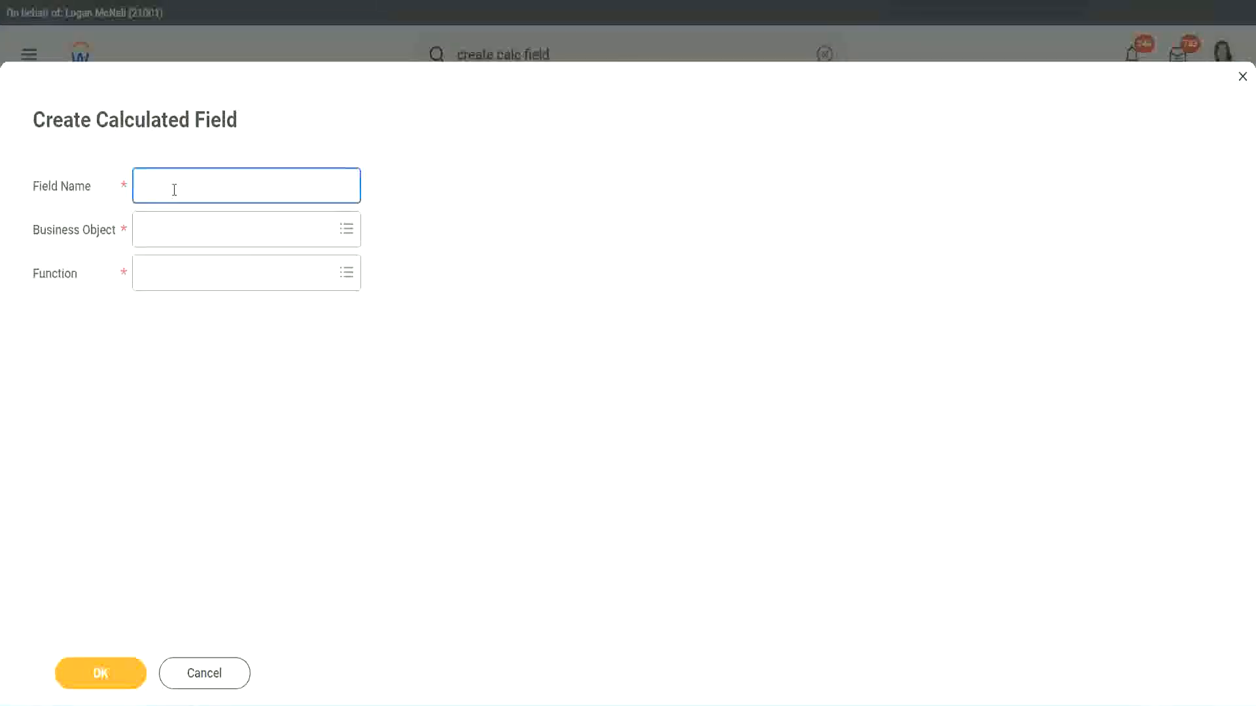
Rename the pasted field name to CF-WW-TC-Legend and choose the Global business object
key(ctrl+v)
double_click(213, 185)
text(Legen)
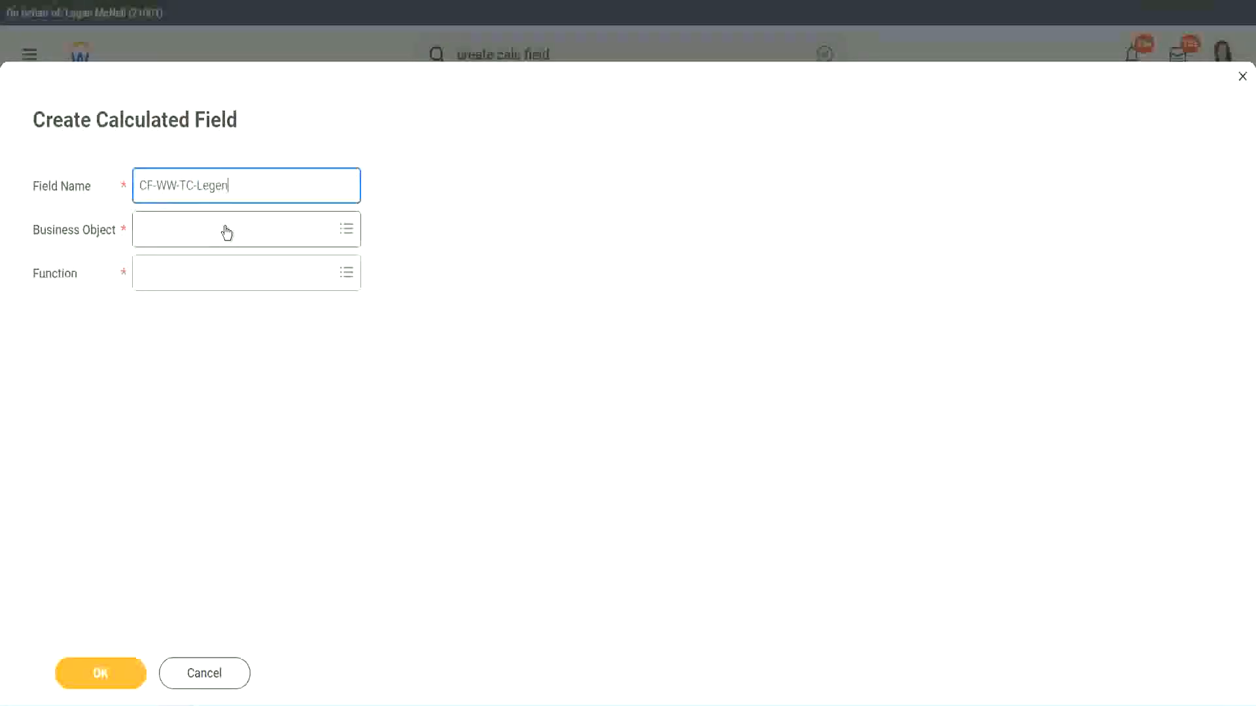
click(176, 238)
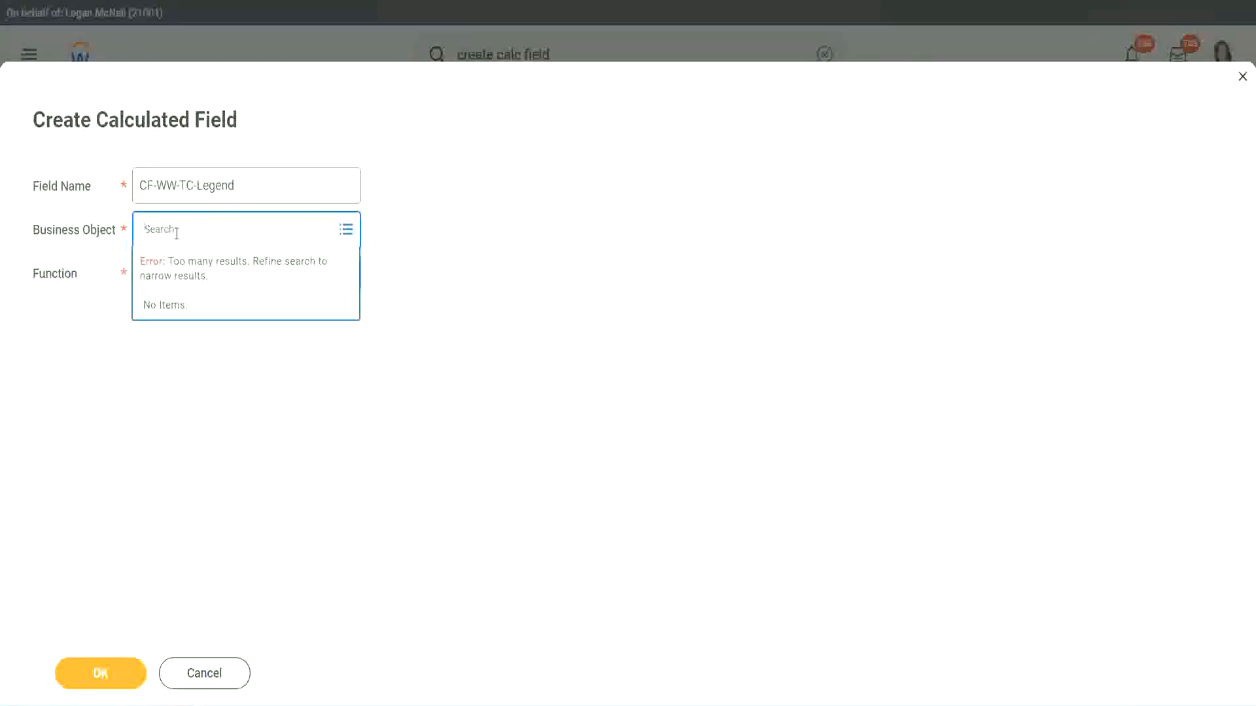
text(Global)
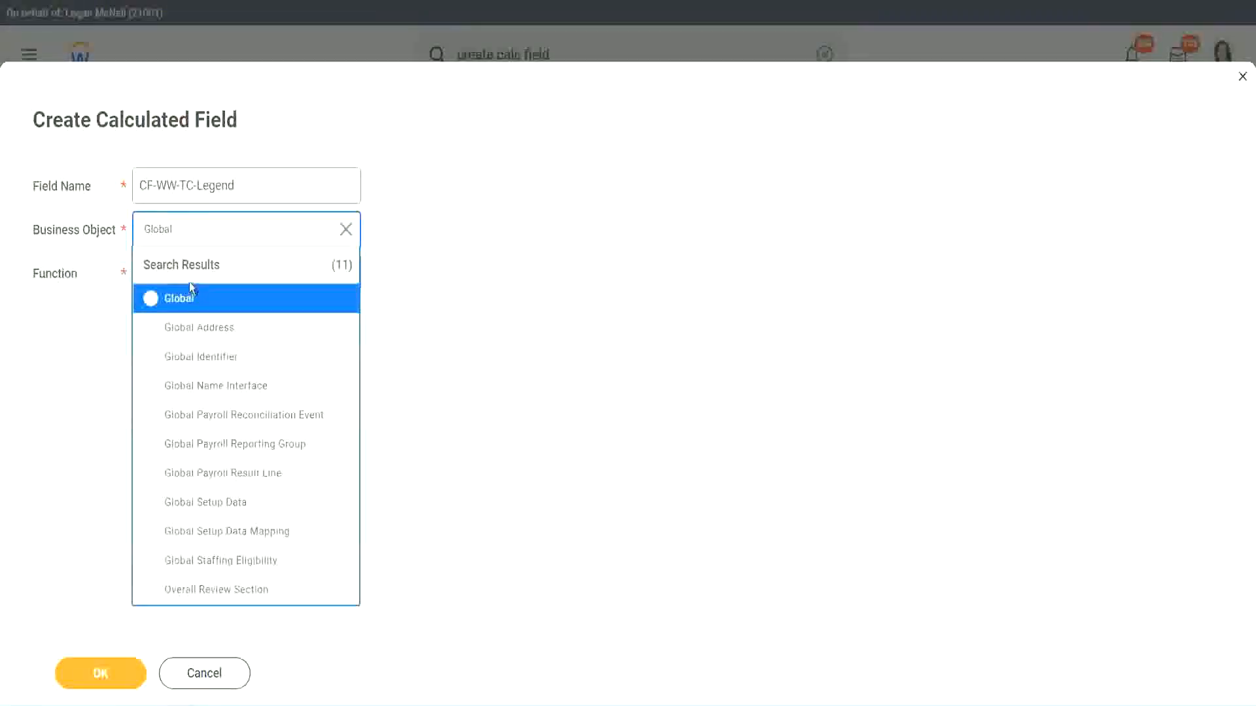
click(186, 294)
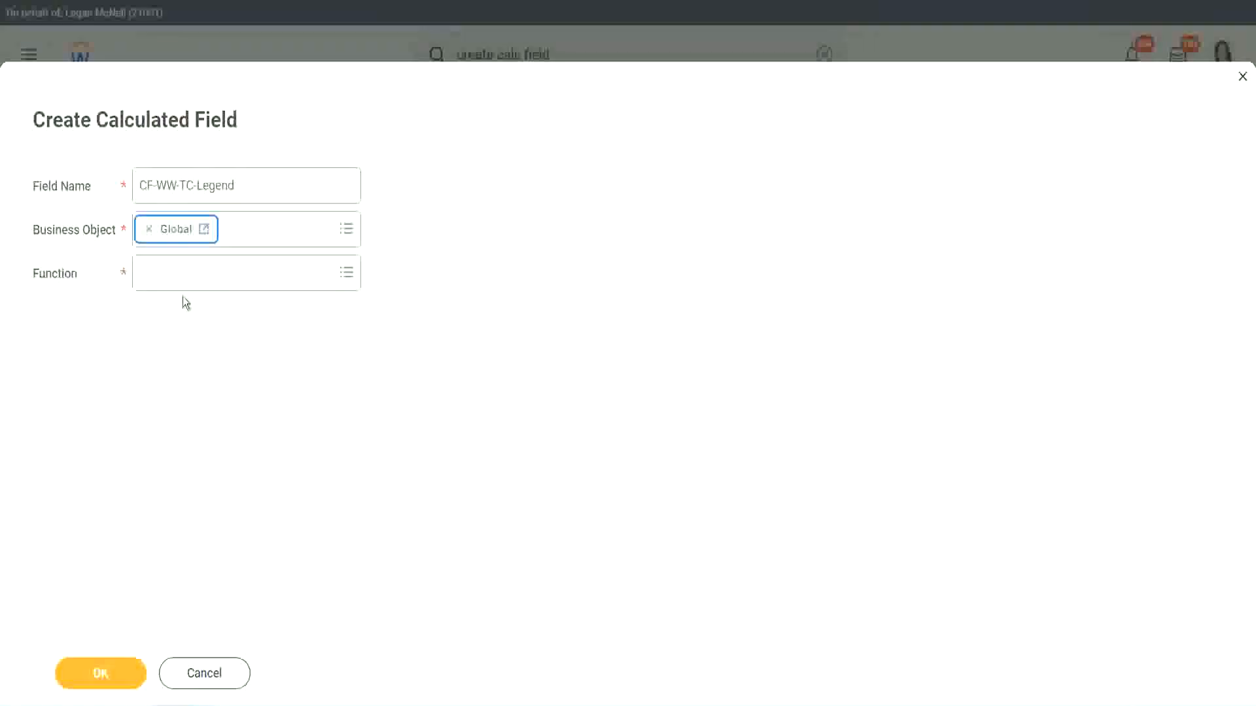
Set the function to Text Constant with value Legend and save the field
click(181, 271)
text(tc)
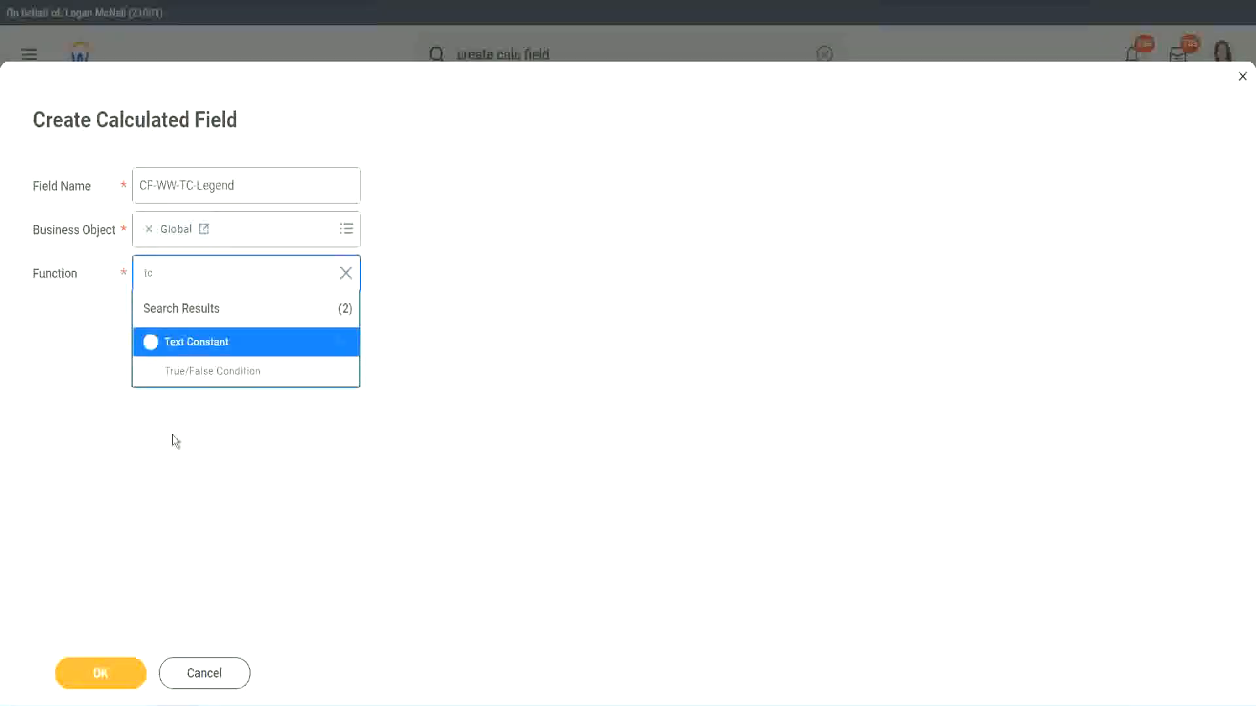
click(244, 344)
click(92, 677)
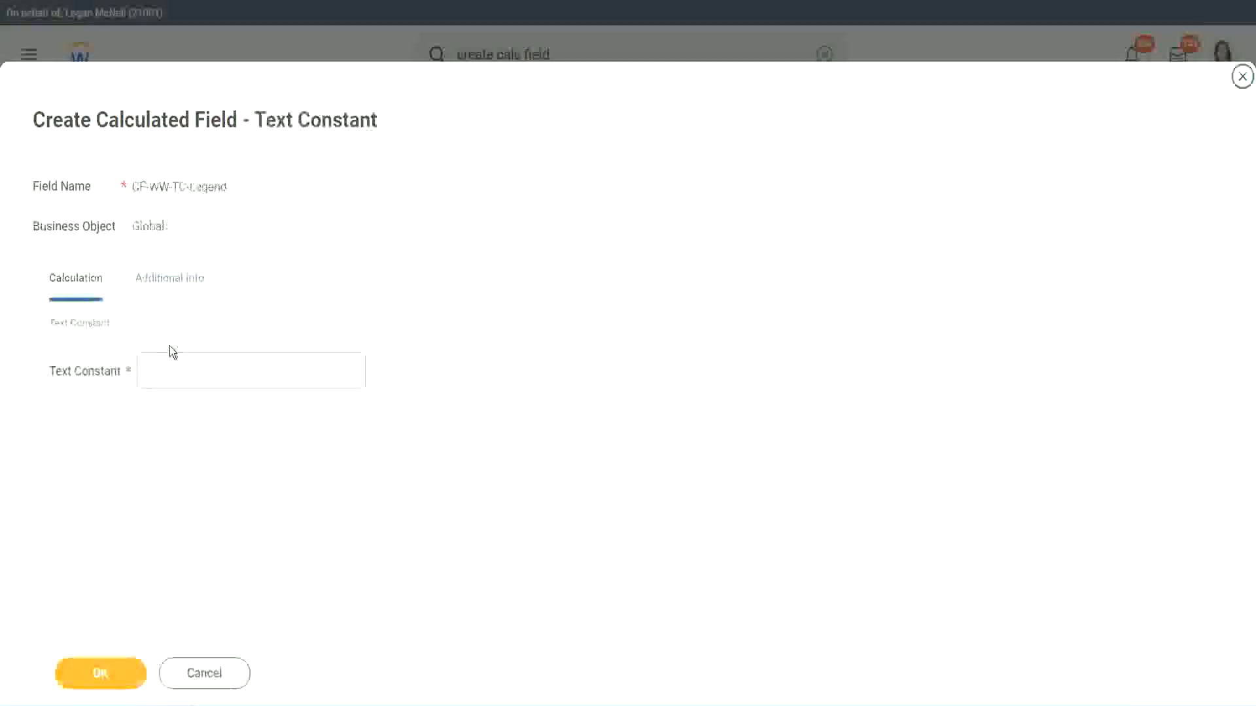
text(Legend)
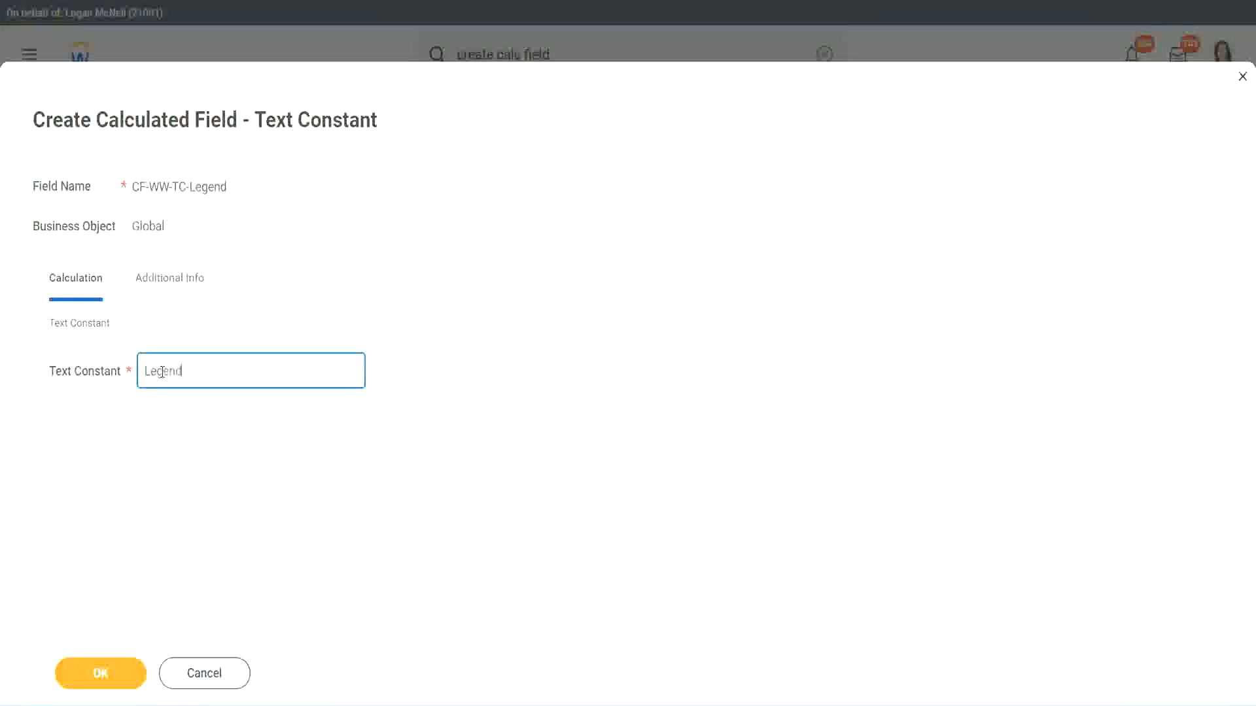
click(106, 672)
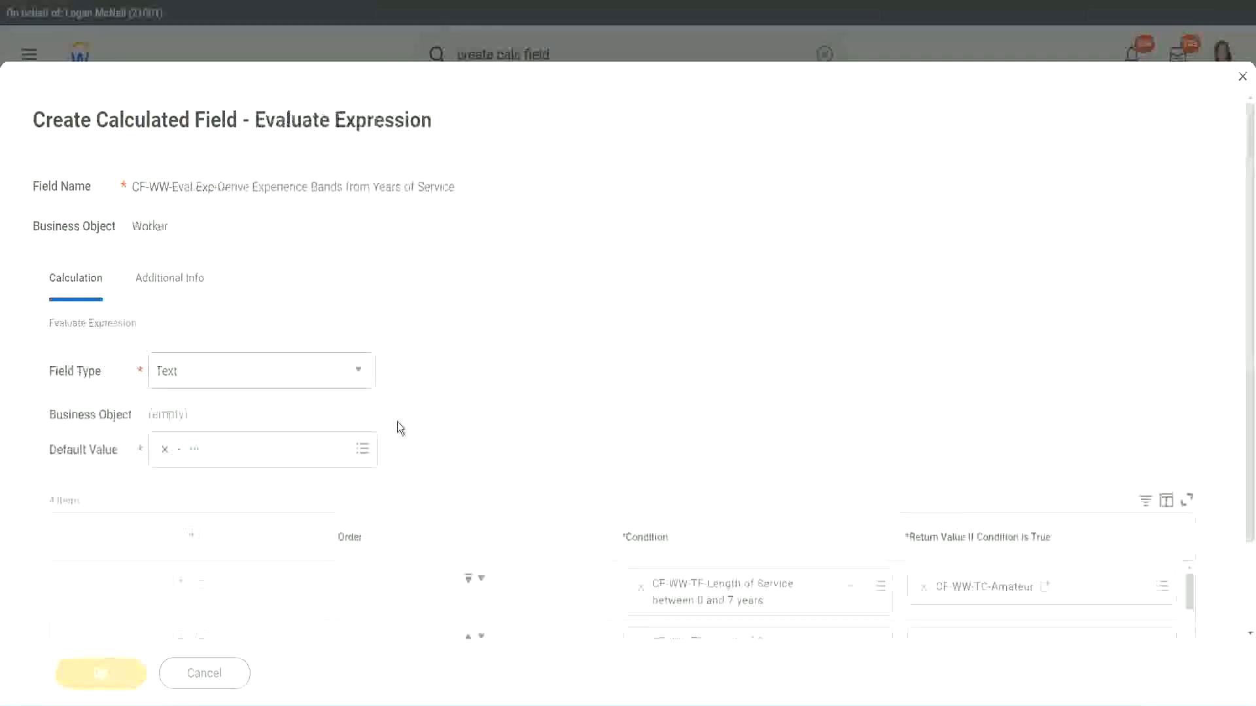
Review the four band conditions and save CF-WW-Eval Exp-Derive Experience Bands from Years of Service
scroll(667, 352, down, 3)
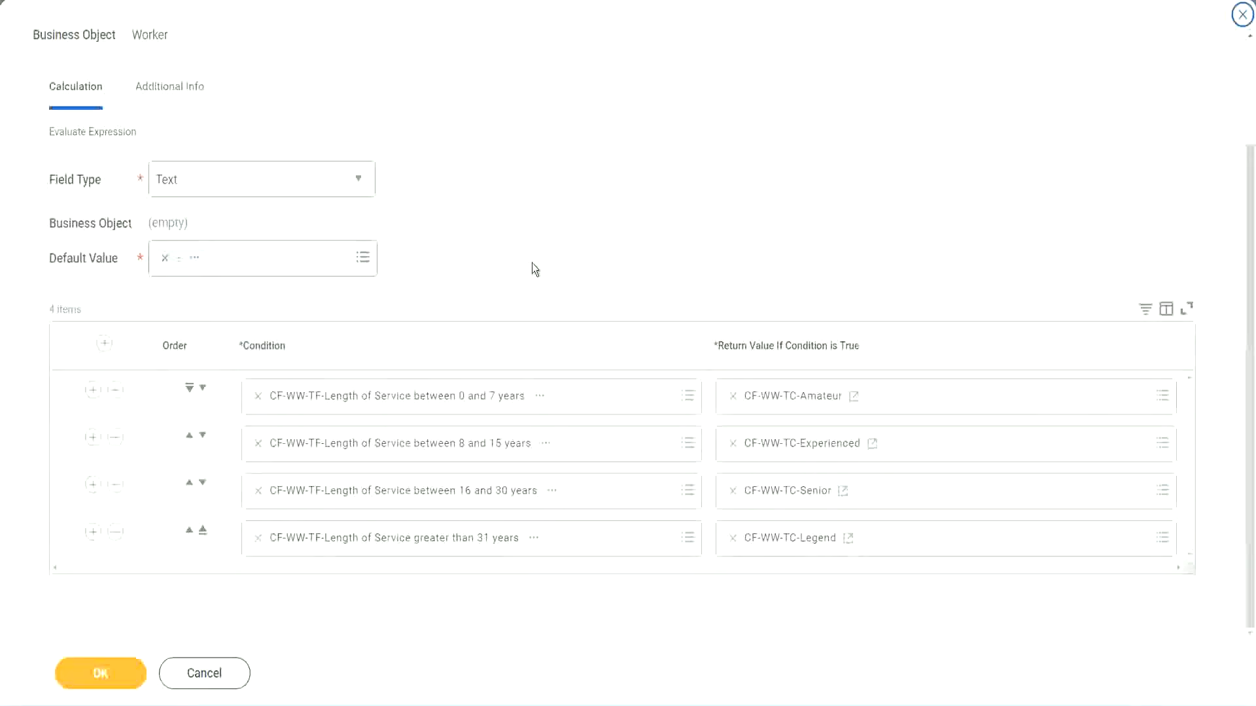
scroll(532, 263, up, 3)
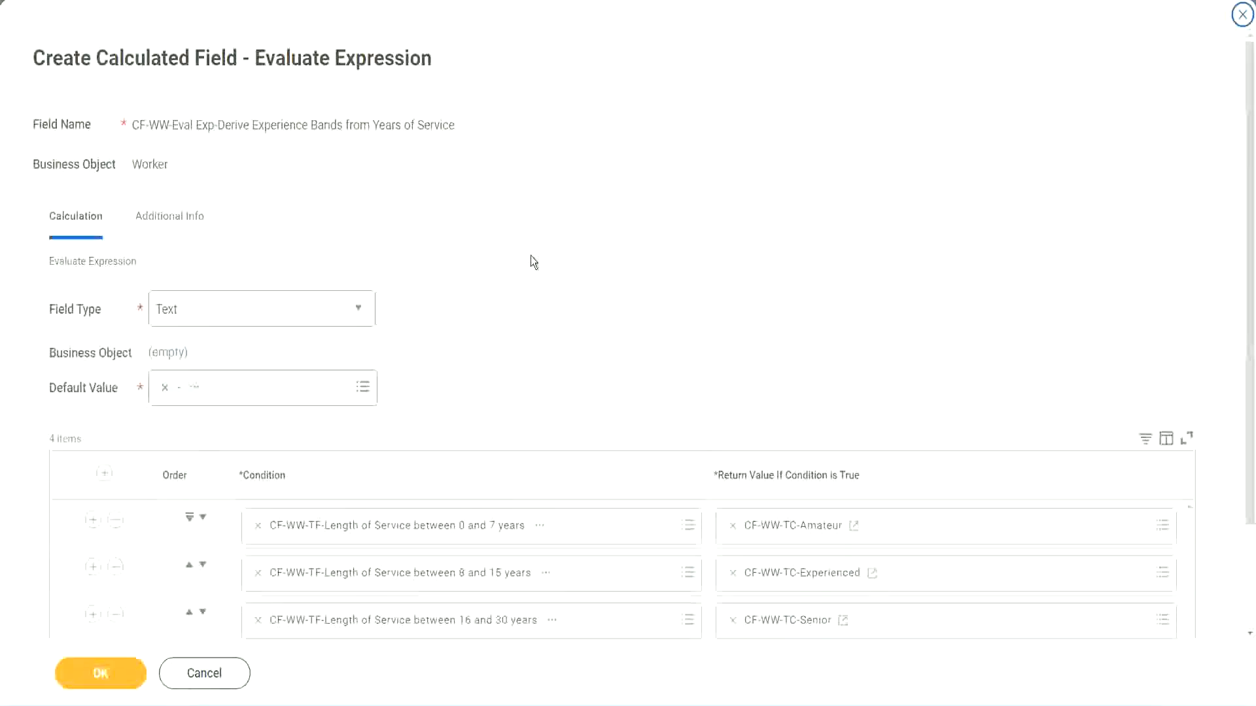
scroll(531, 256, down, 3)
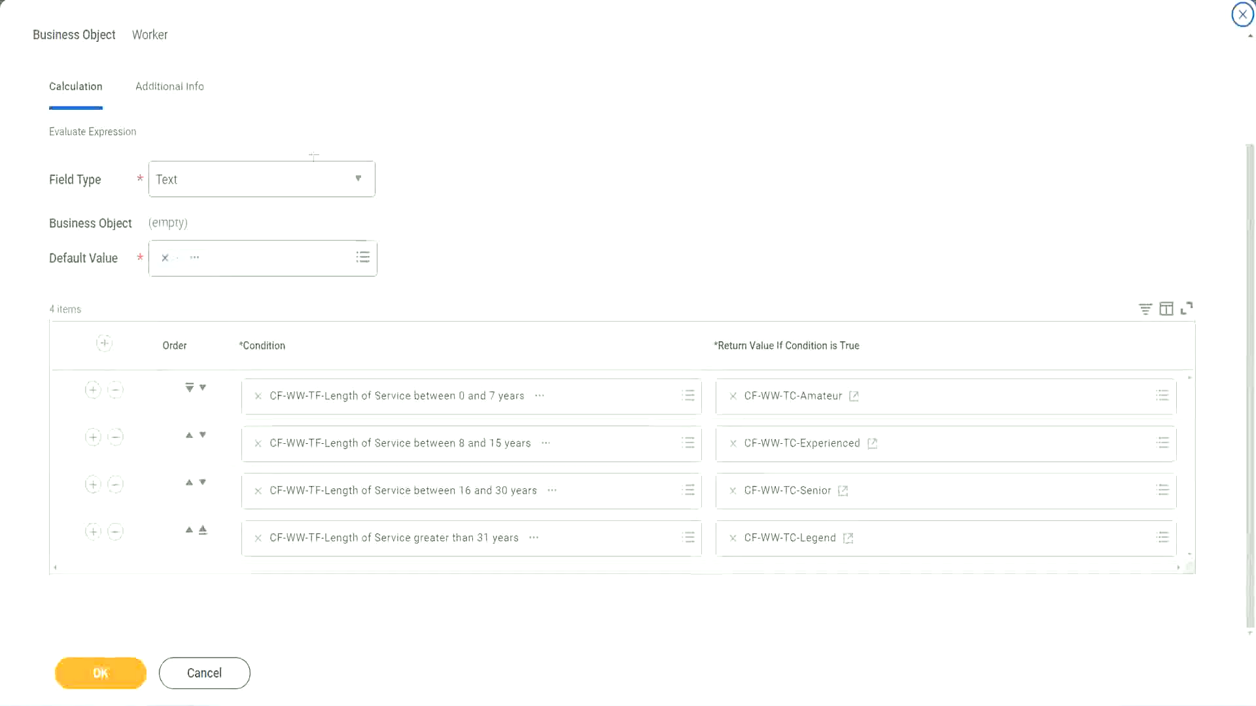
drag(805, 185, 815, 304)
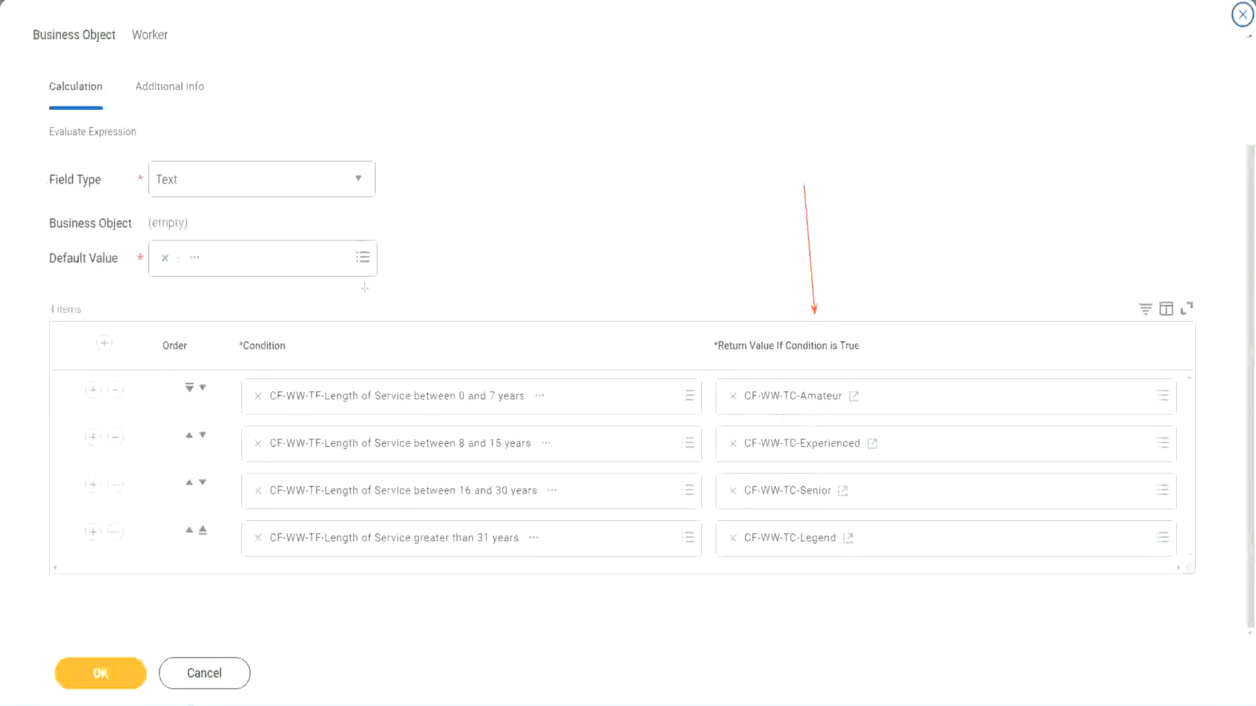
drag(156, 113, 161, 157)
click(109, 669)
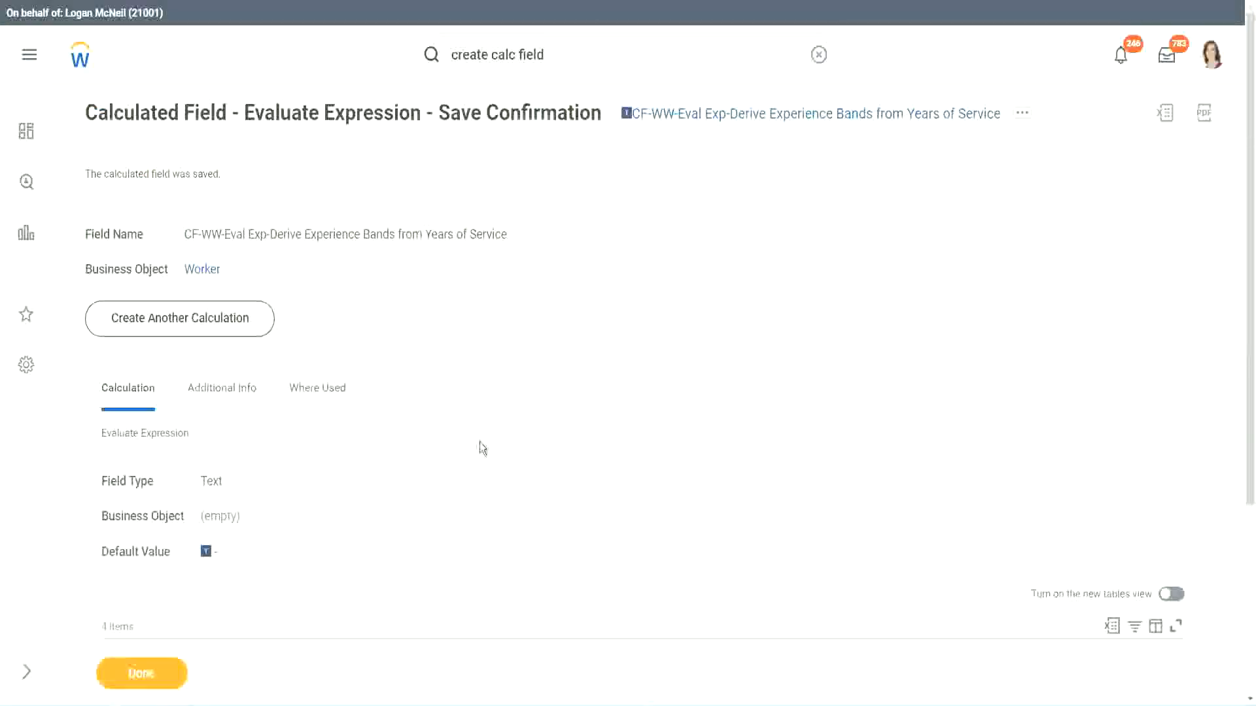
Copy the saved calculated field's name, CF-WW-Eval Exp-Derive Experience Bands from Years of Service
scroll(480, 437, down, 4)
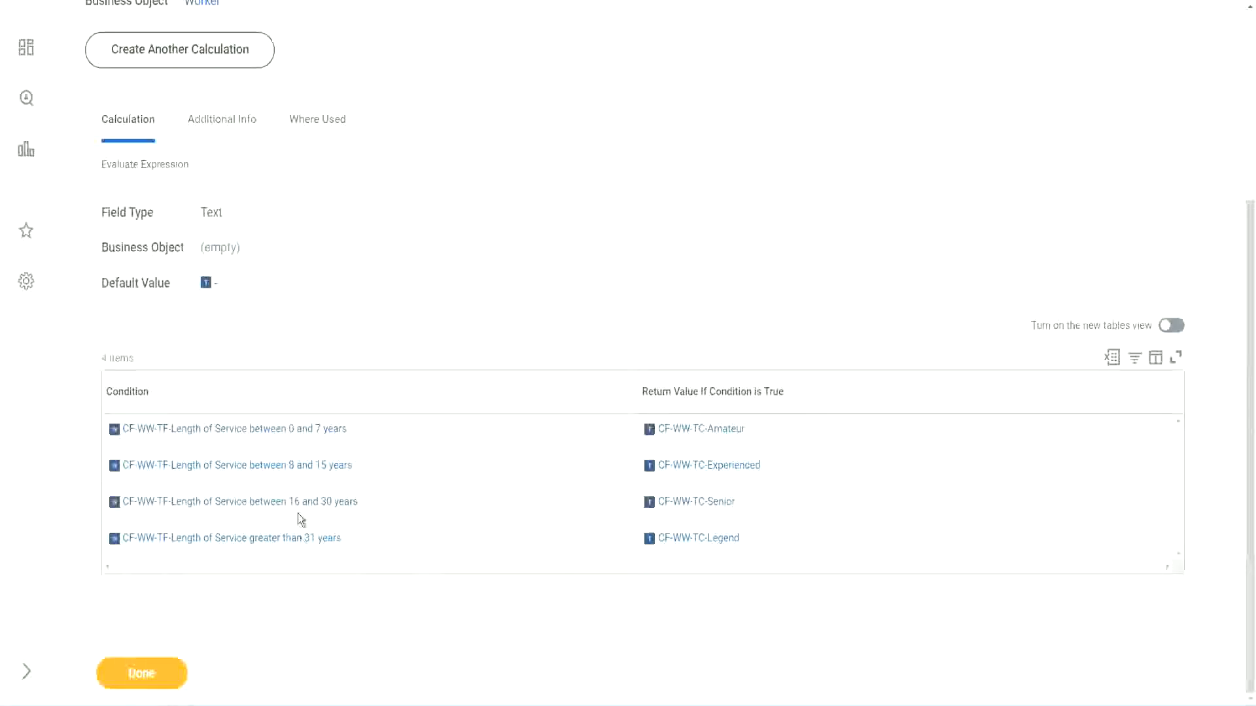
scroll(351, 392, up, 4)
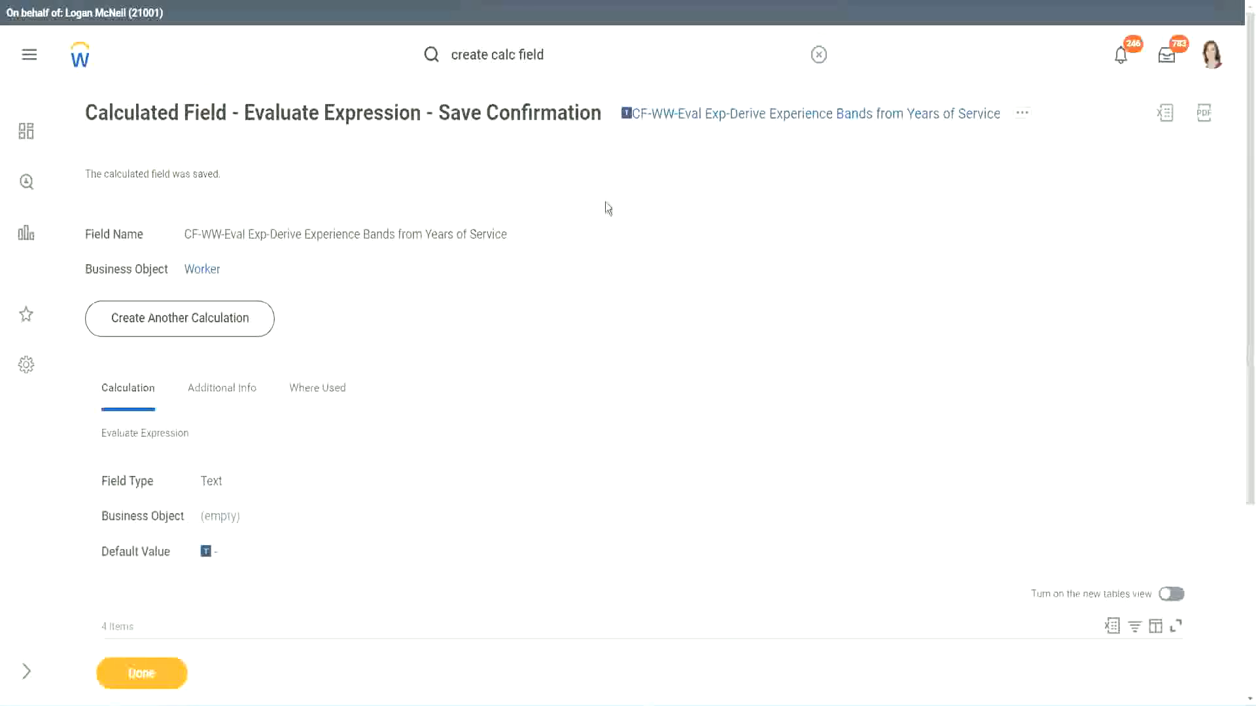
right_click(738, 122)
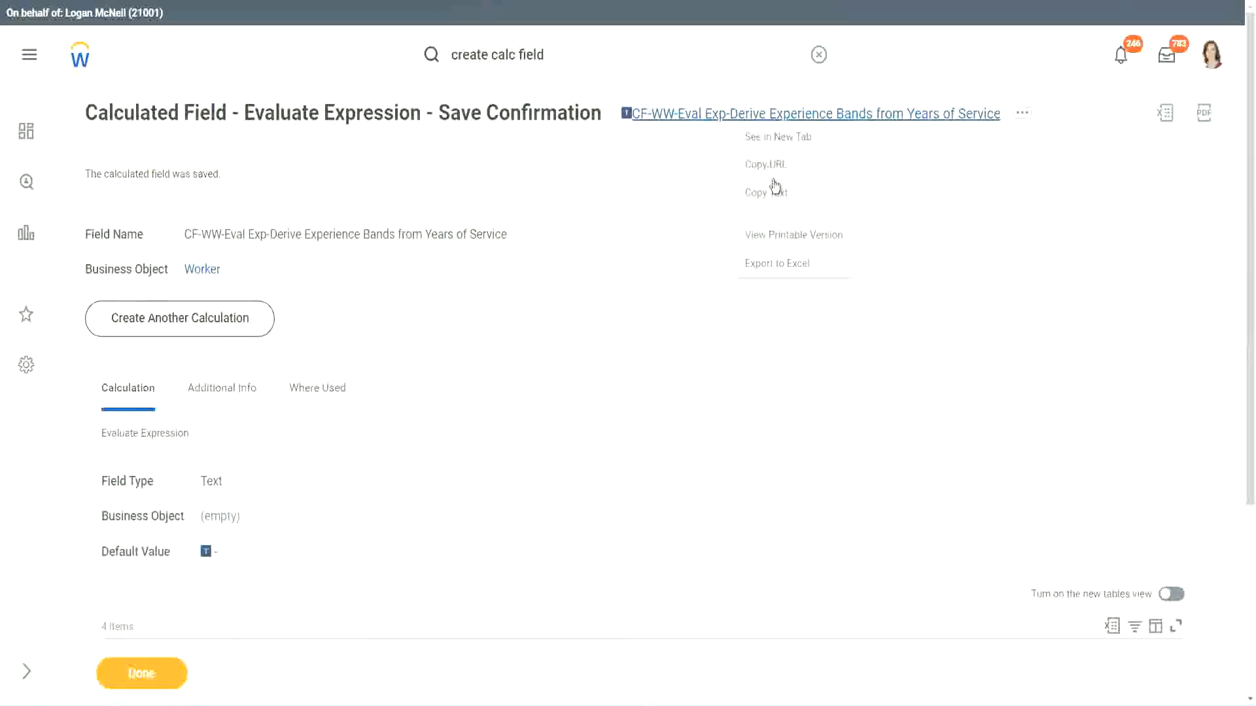
click(772, 203)
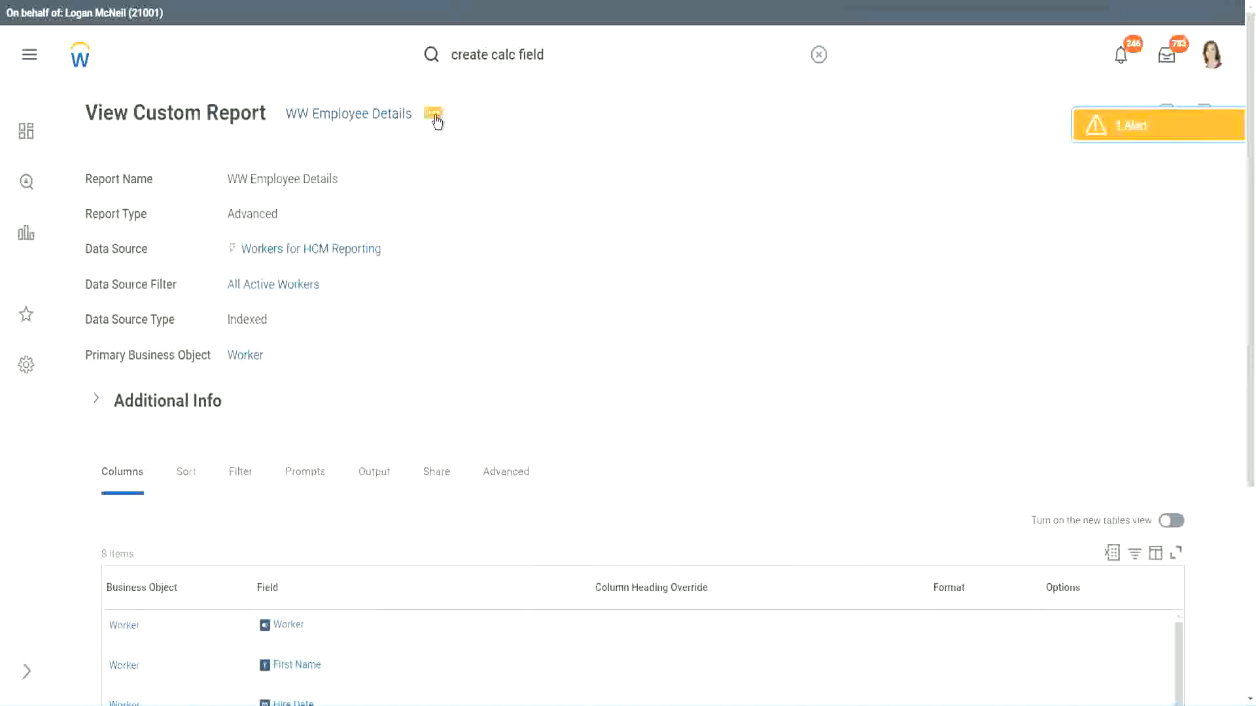
Open the WW Employee Details custom report for editing
click(436, 117)
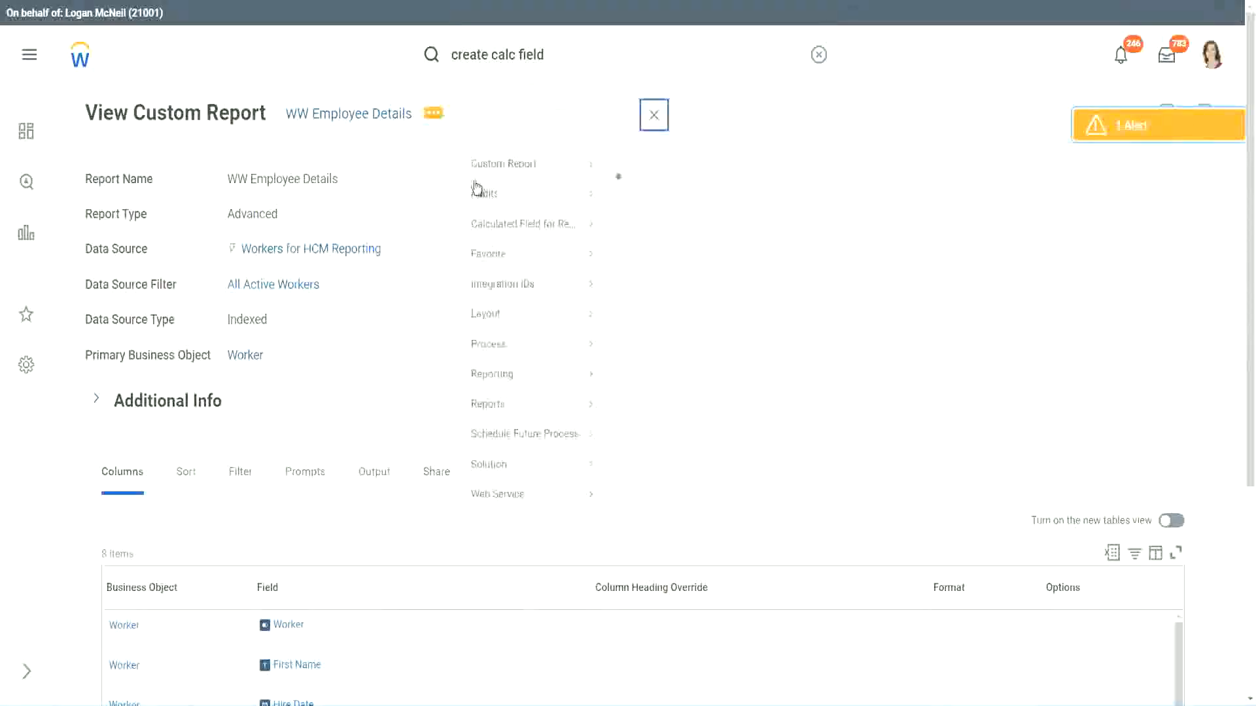
mouse_move(509, 186)
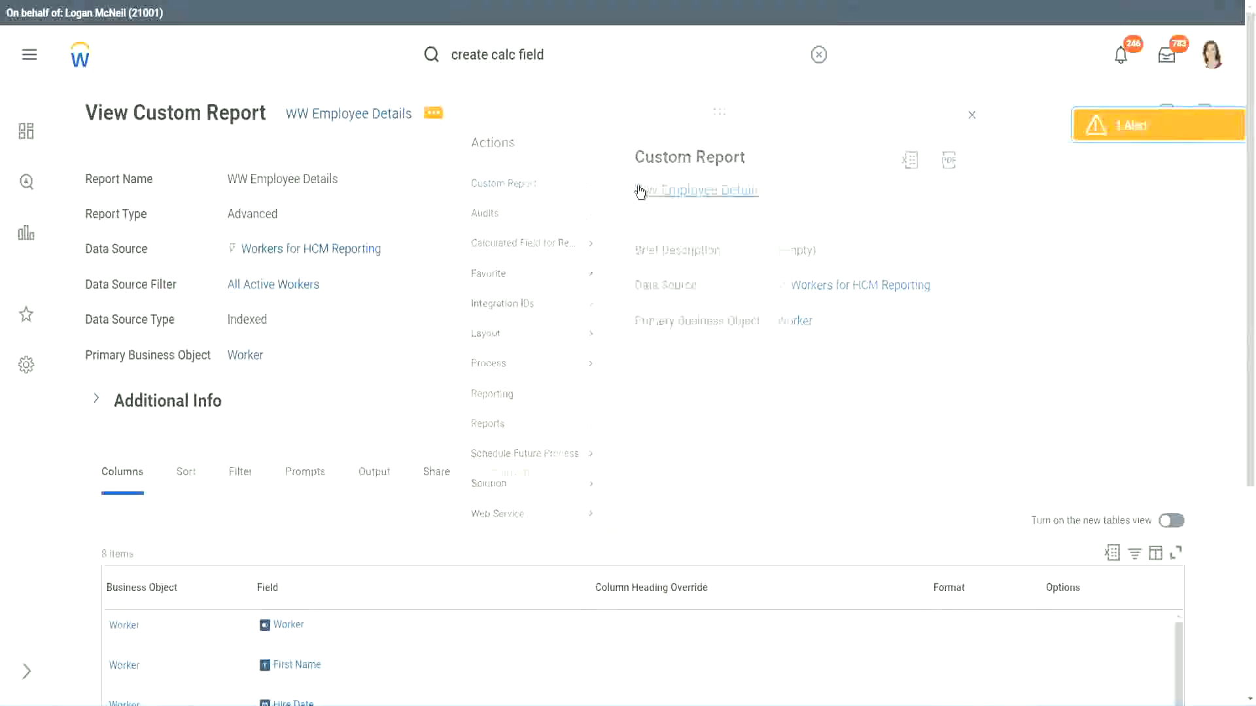
click(640, 192)
Add a blank column at the end and remove the CF-WW-Substring Years of Service column
scroll(457, 282, down, 4)
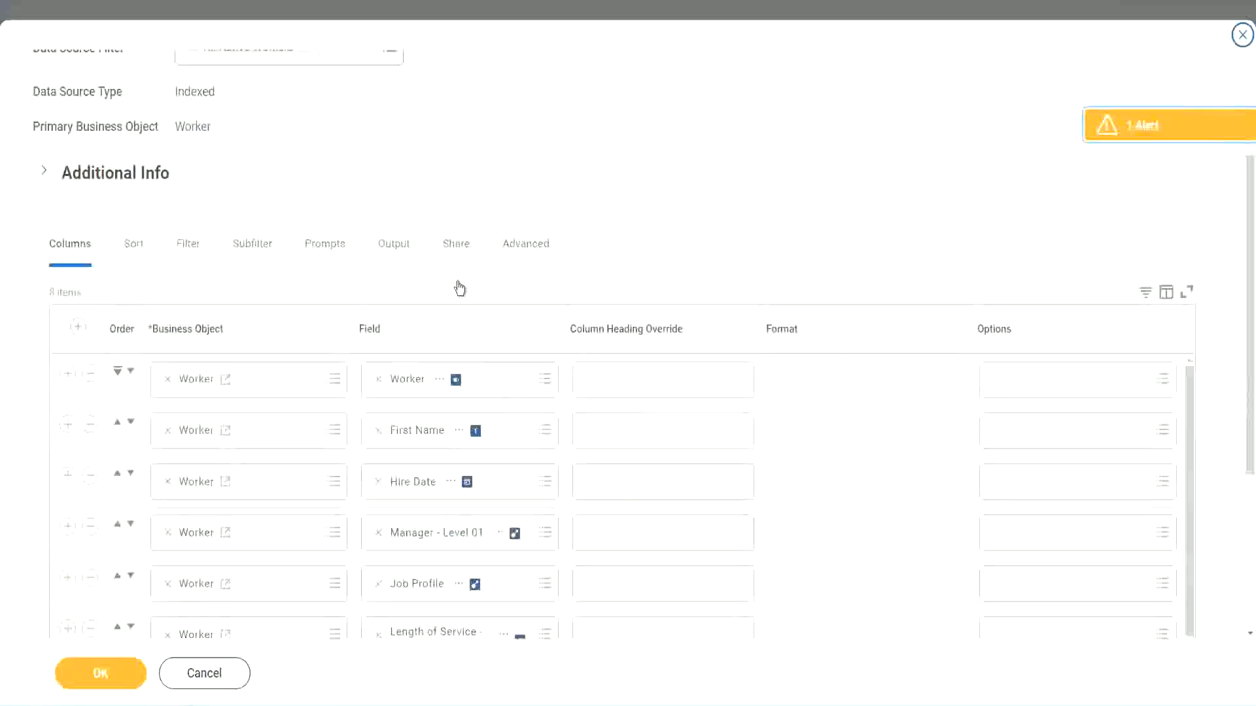
scroll(460, 288, down, 2)
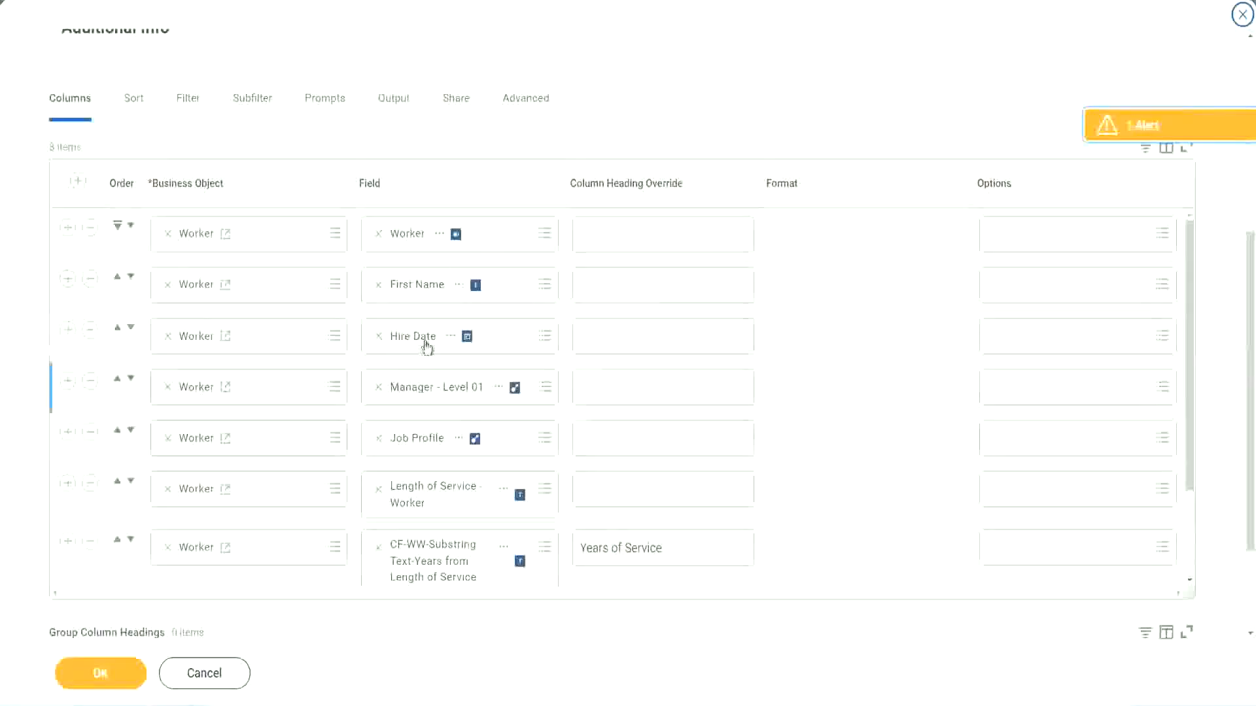
click(67, 543)
scroll(443, 380, down, 1)
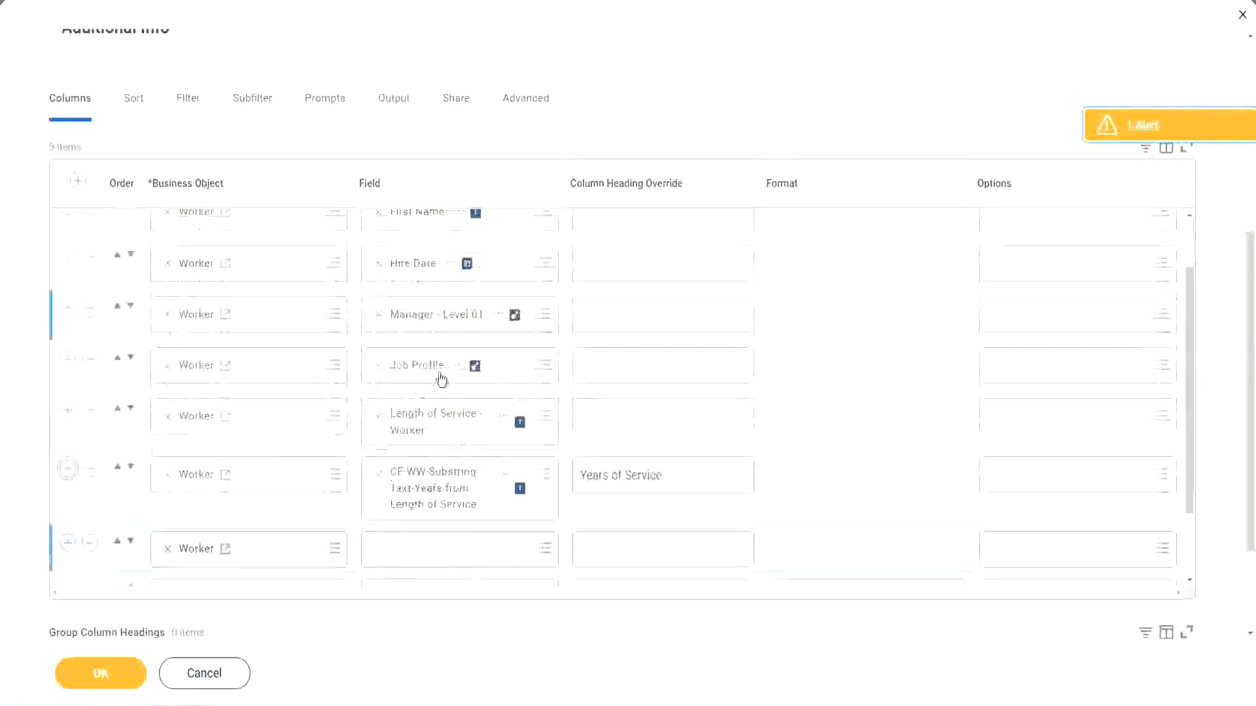
scroll(442, 380, down, 3)
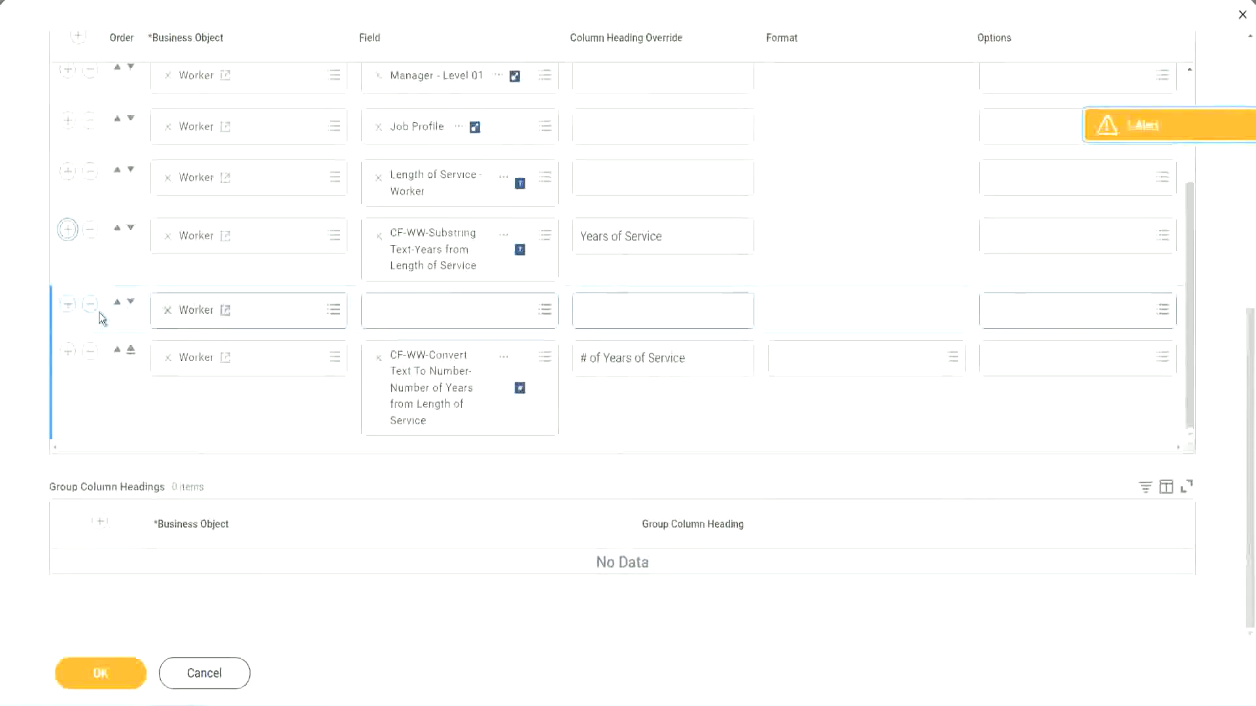
click(130, 304)
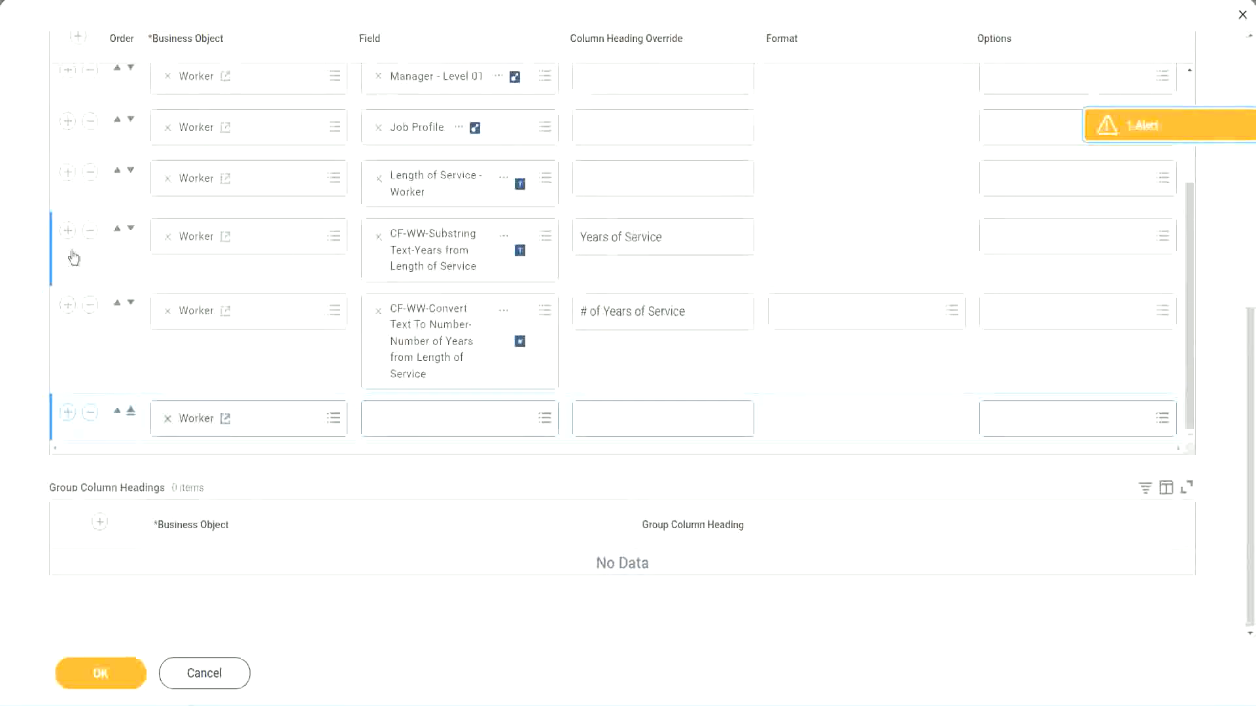
click(90, 230)
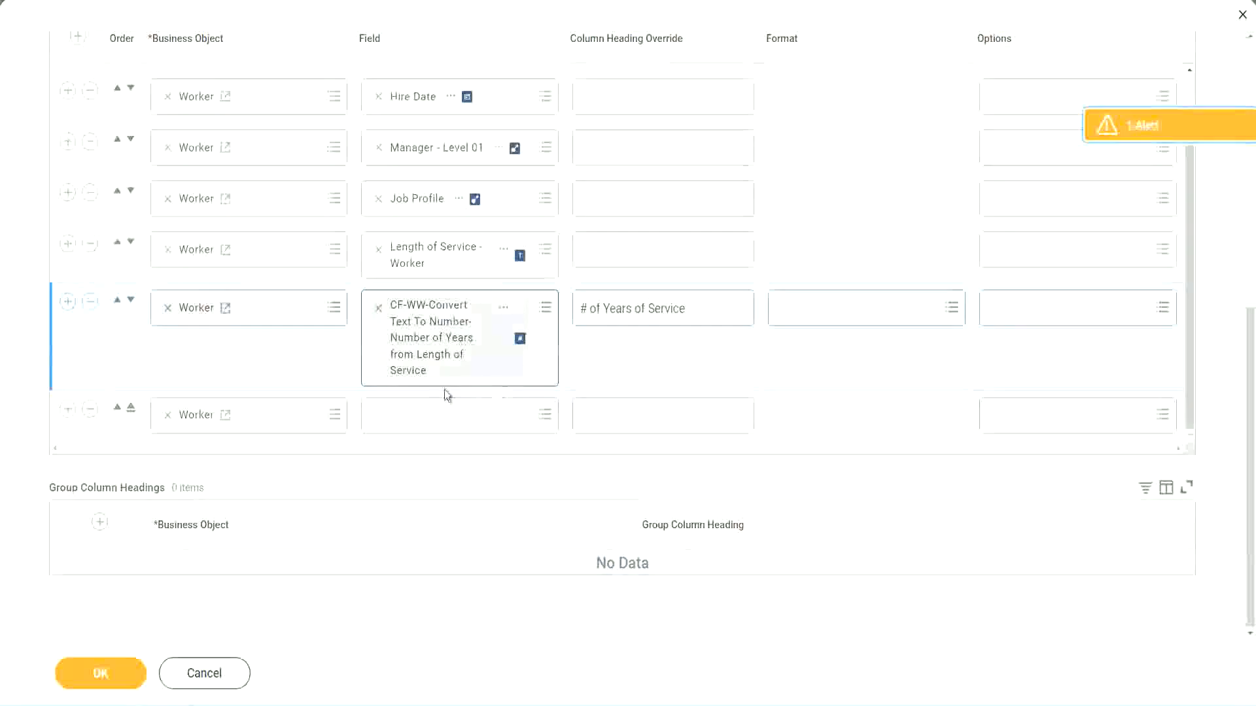
Set the new last column to the pasted calculated field, headed 'Experience Bands', and save
click(411, 419)
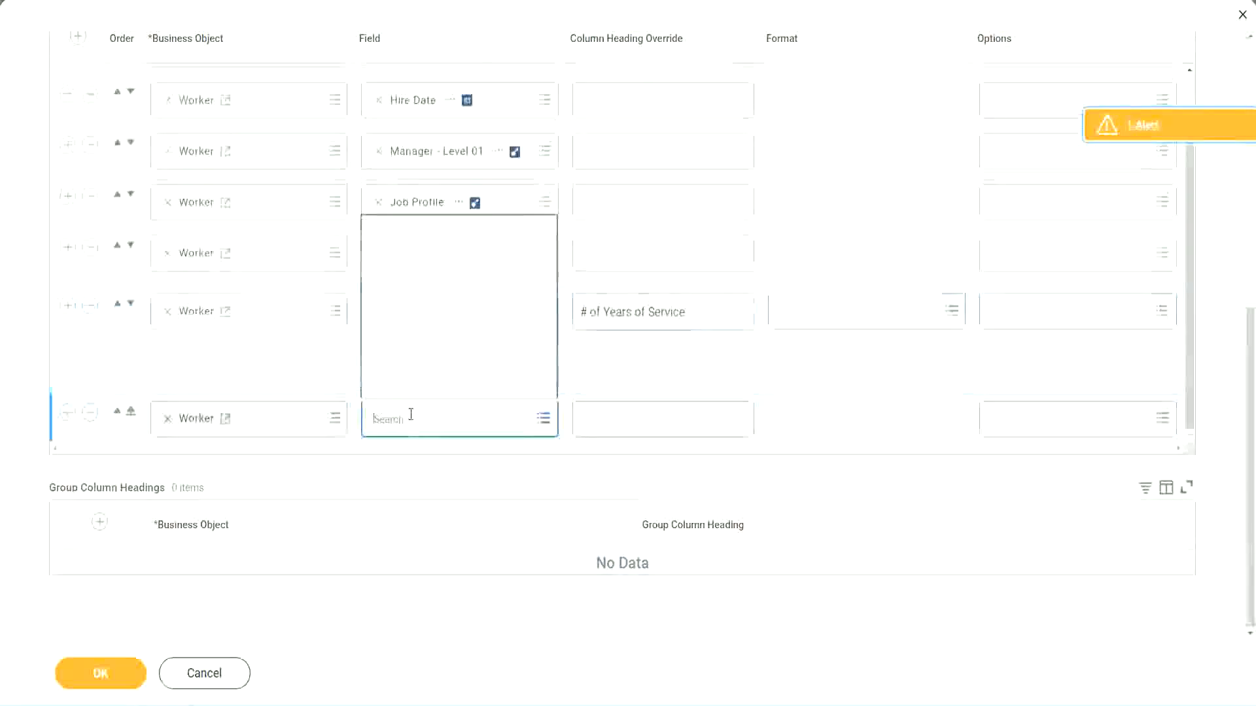
key(ctrl+v)
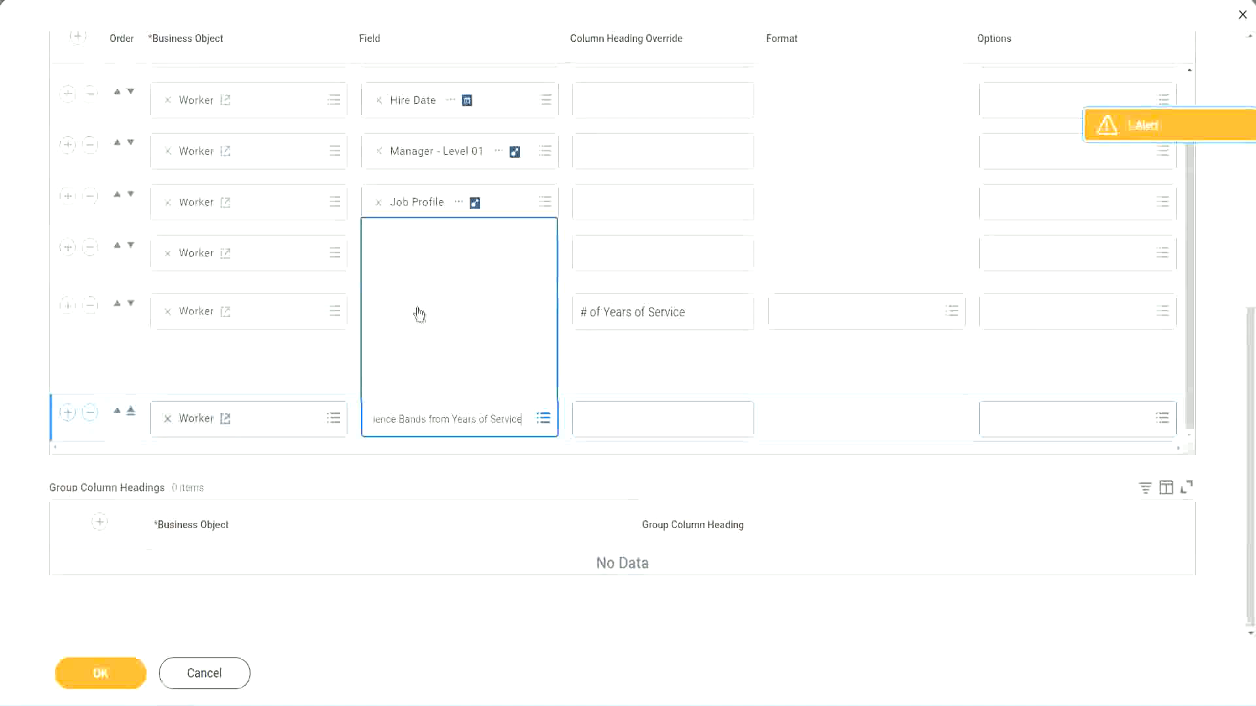
click(640, 376)
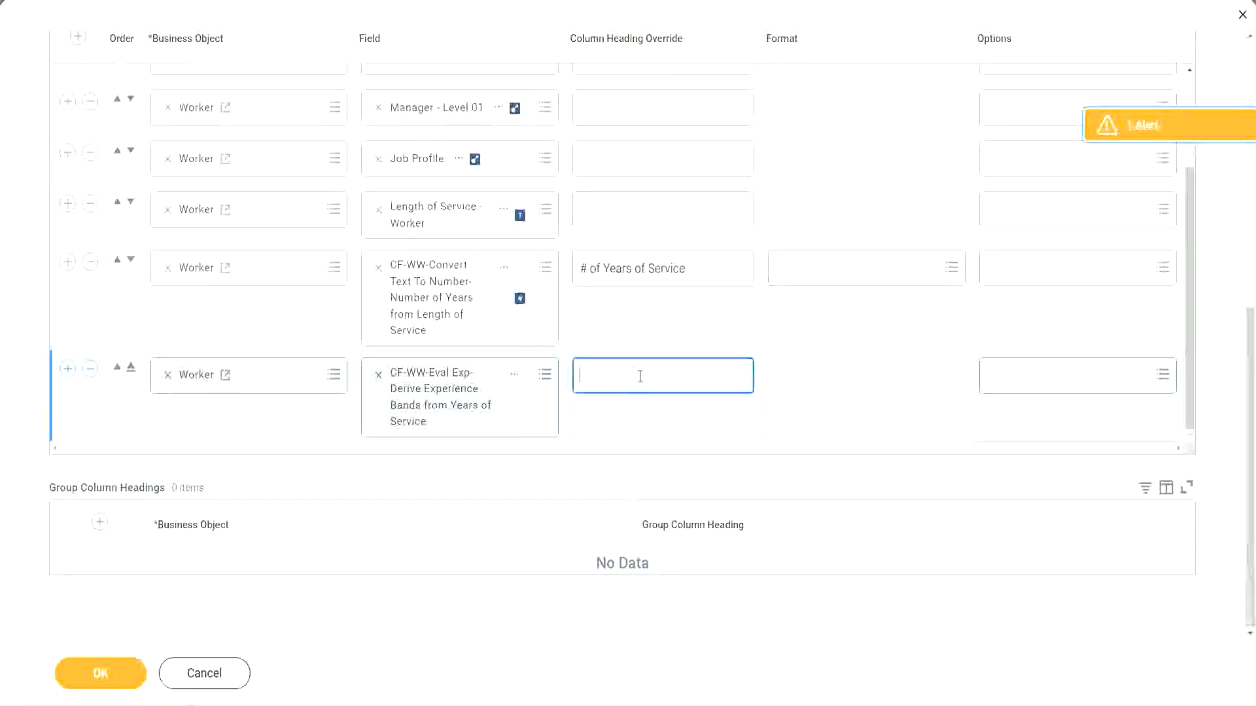
text(Experience )
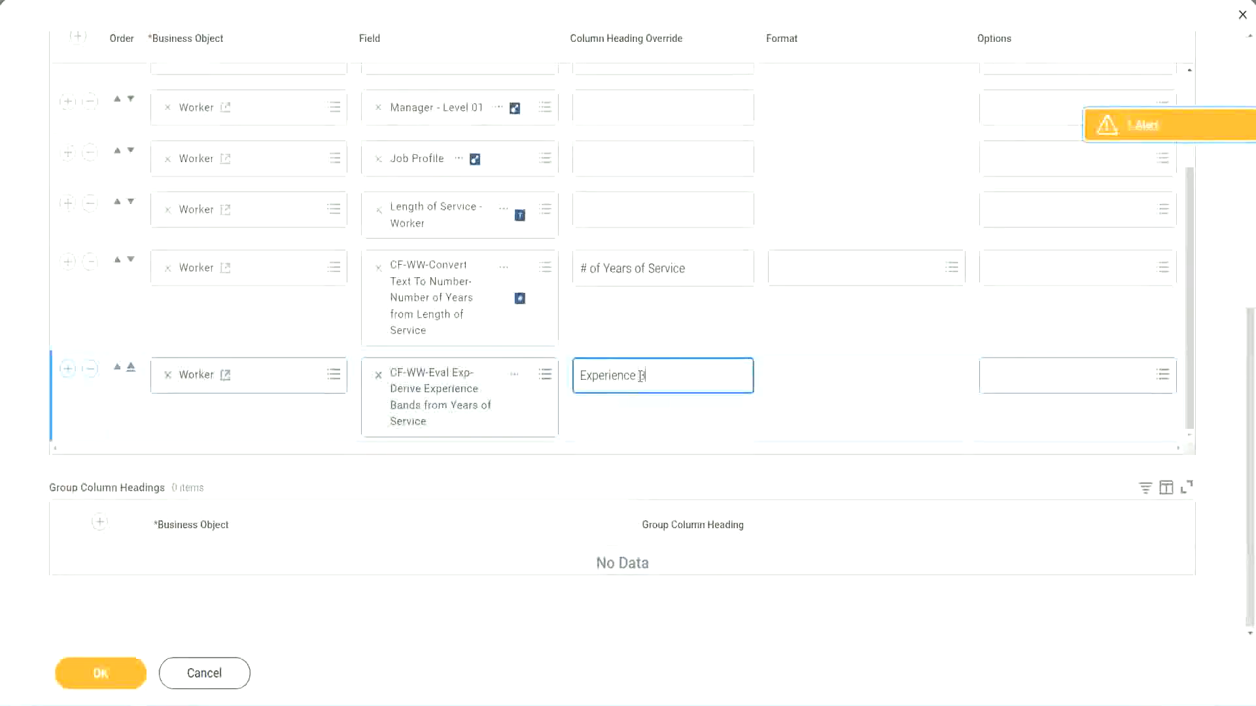
text(Bands)
click(121, 677)
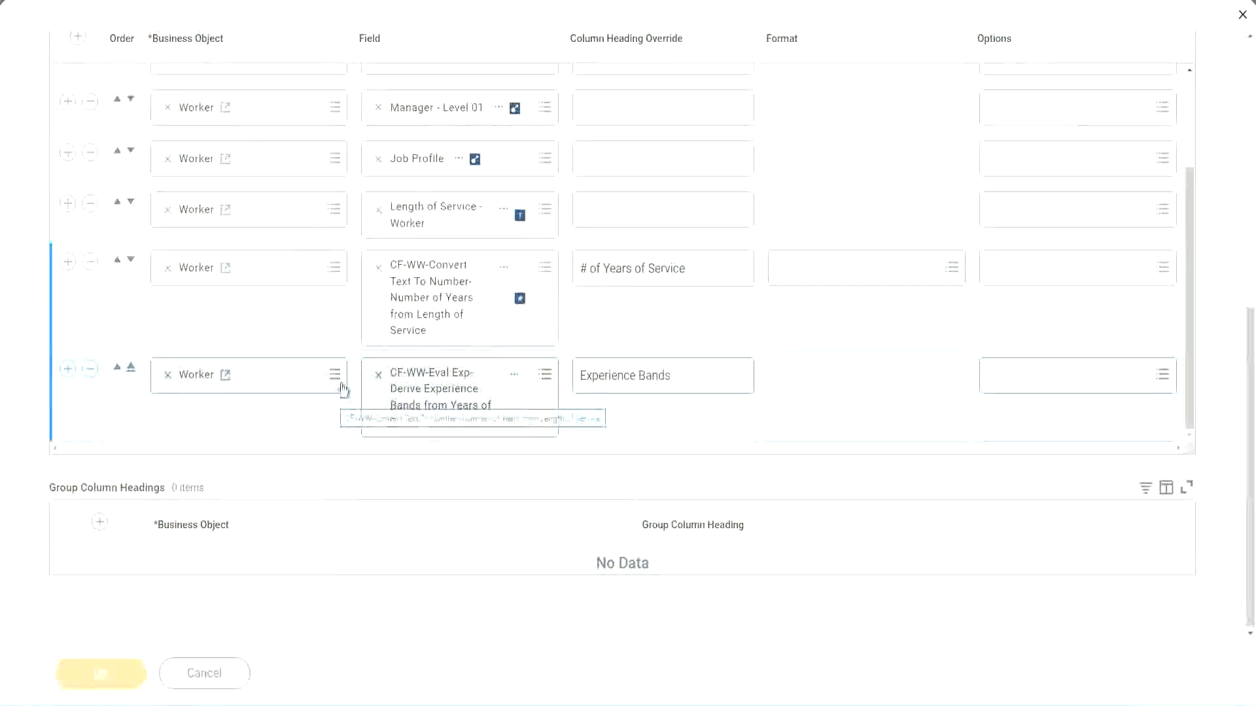
scroll(364, 471, down, 5)
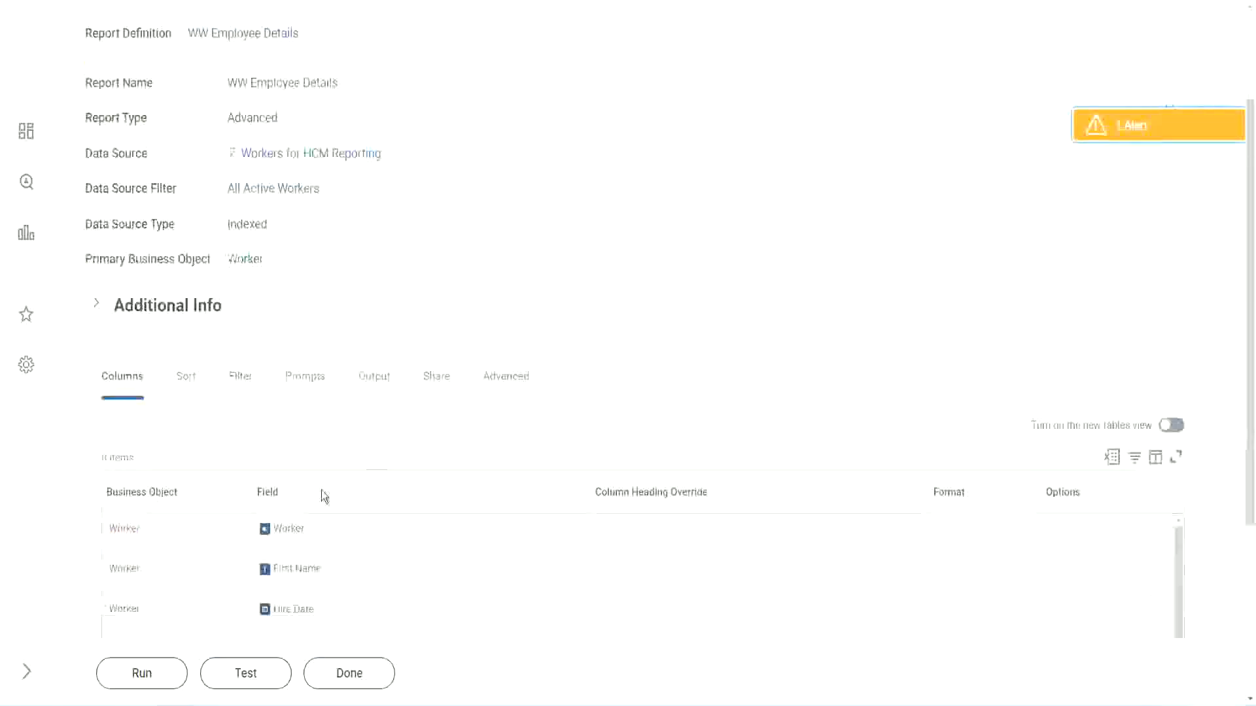
Run the report without prompt values and check that the first worker's 22 years shows Senior
click(141, 673)
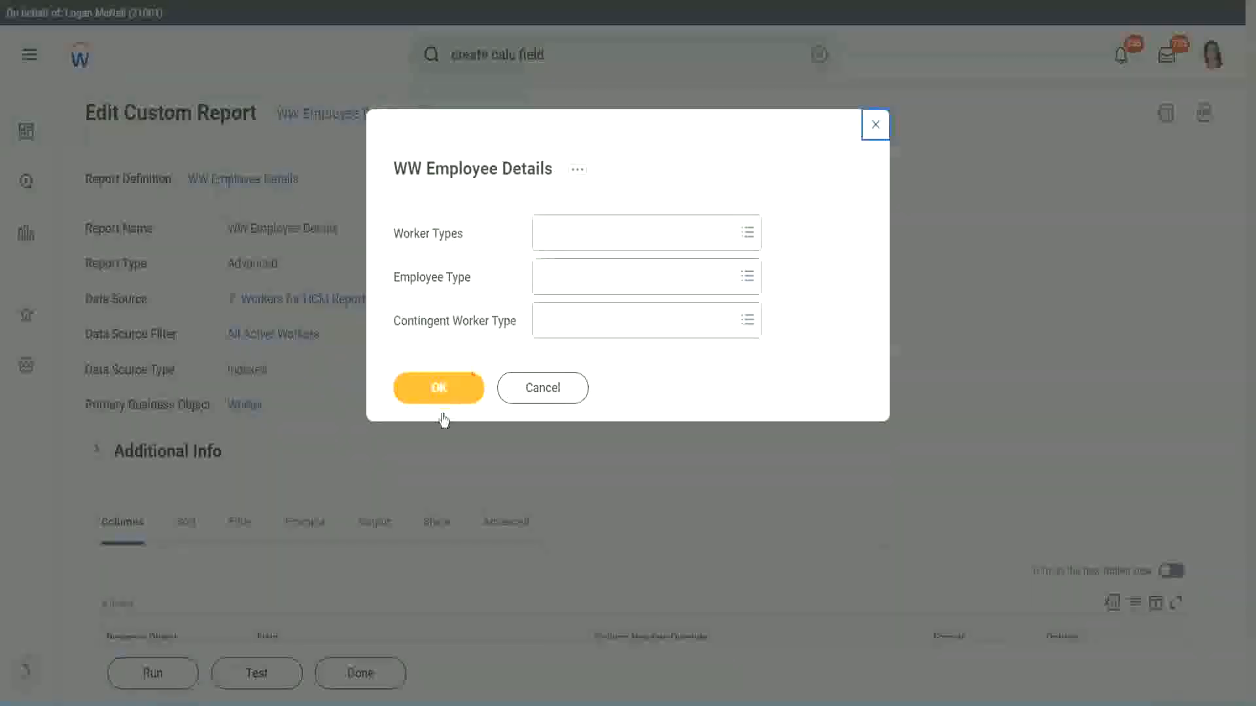
click(460, 384)
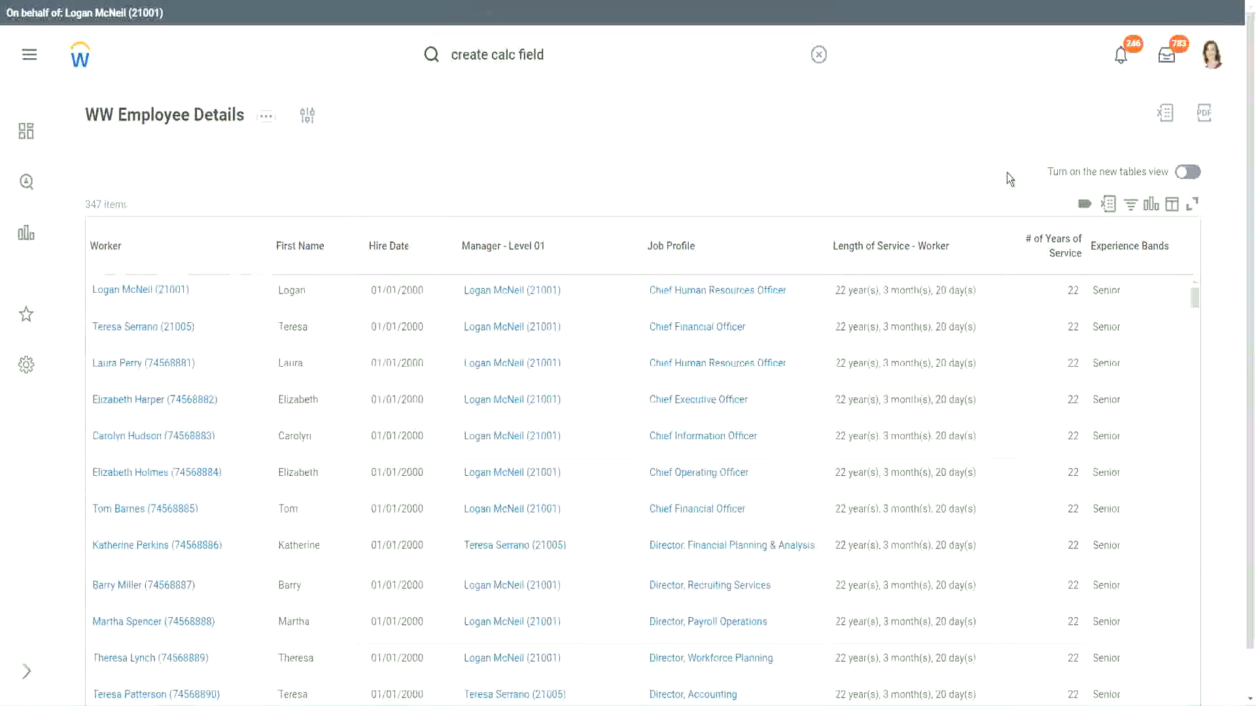
scroll(1008, 176, down, 1)
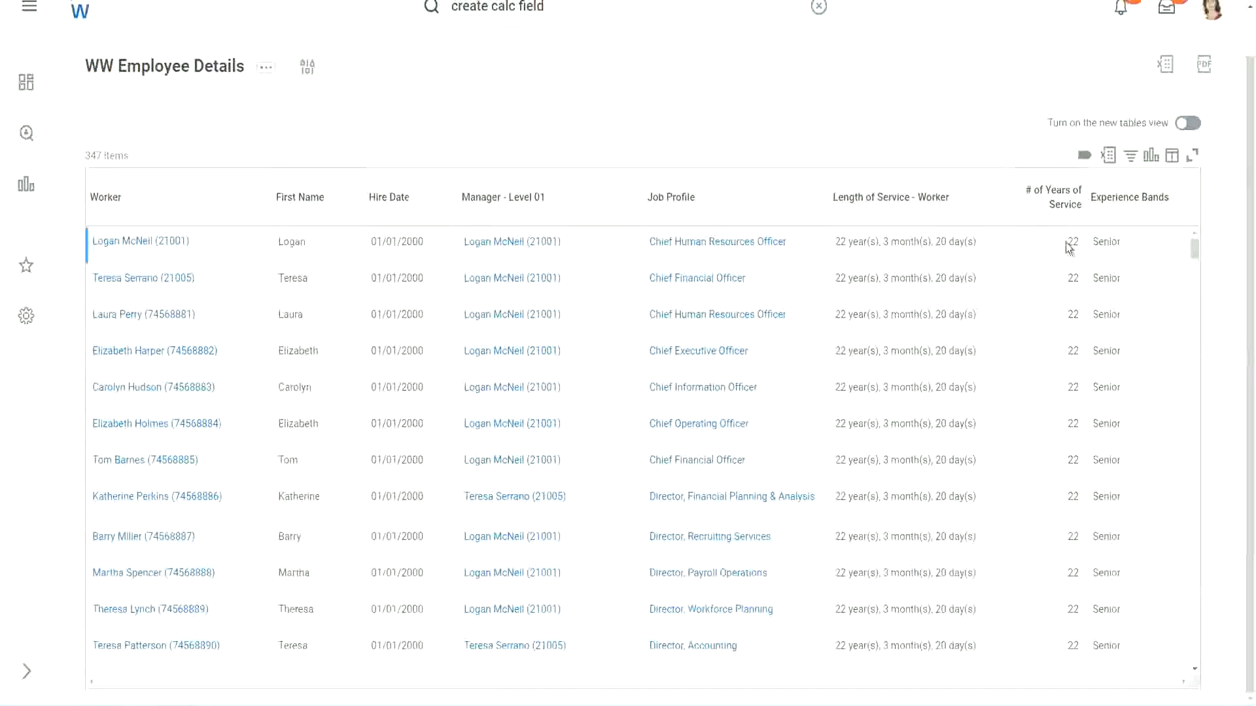
drag(1066, 242, 1080, 243)
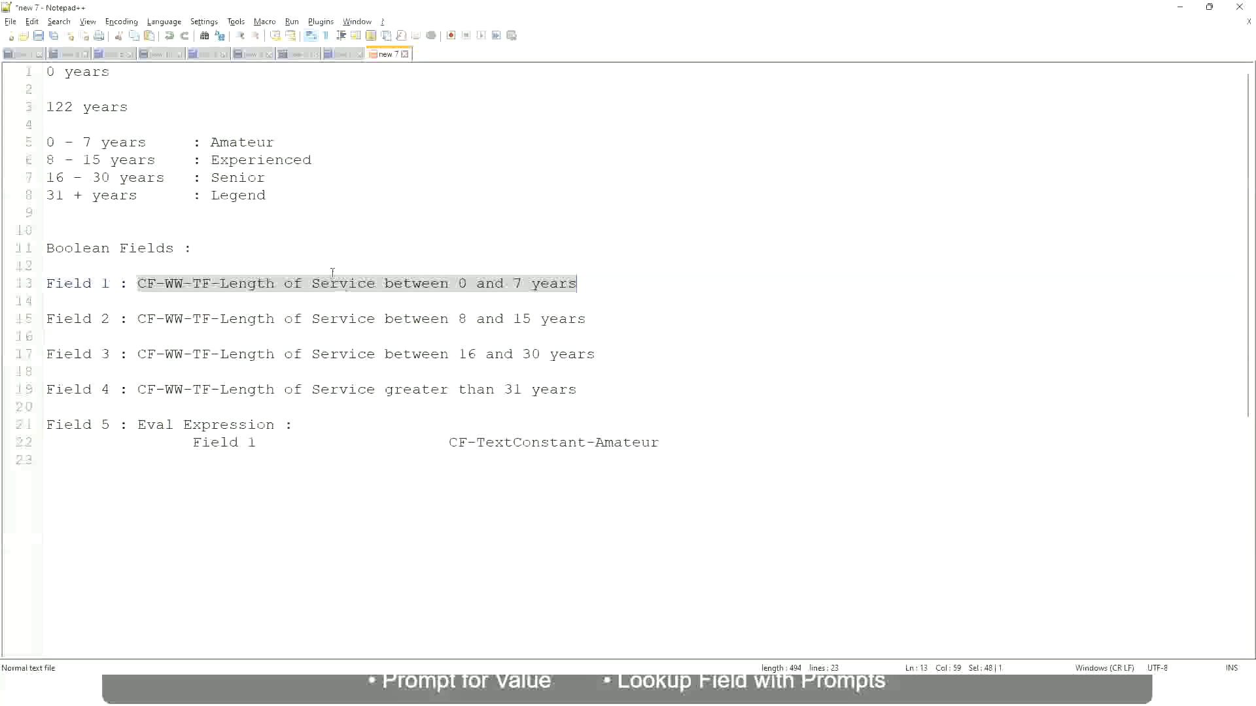
Check in the Notepad++ notes that the 16 - 30 years range maps to Senior
click(332, 282)
click(218, 175)
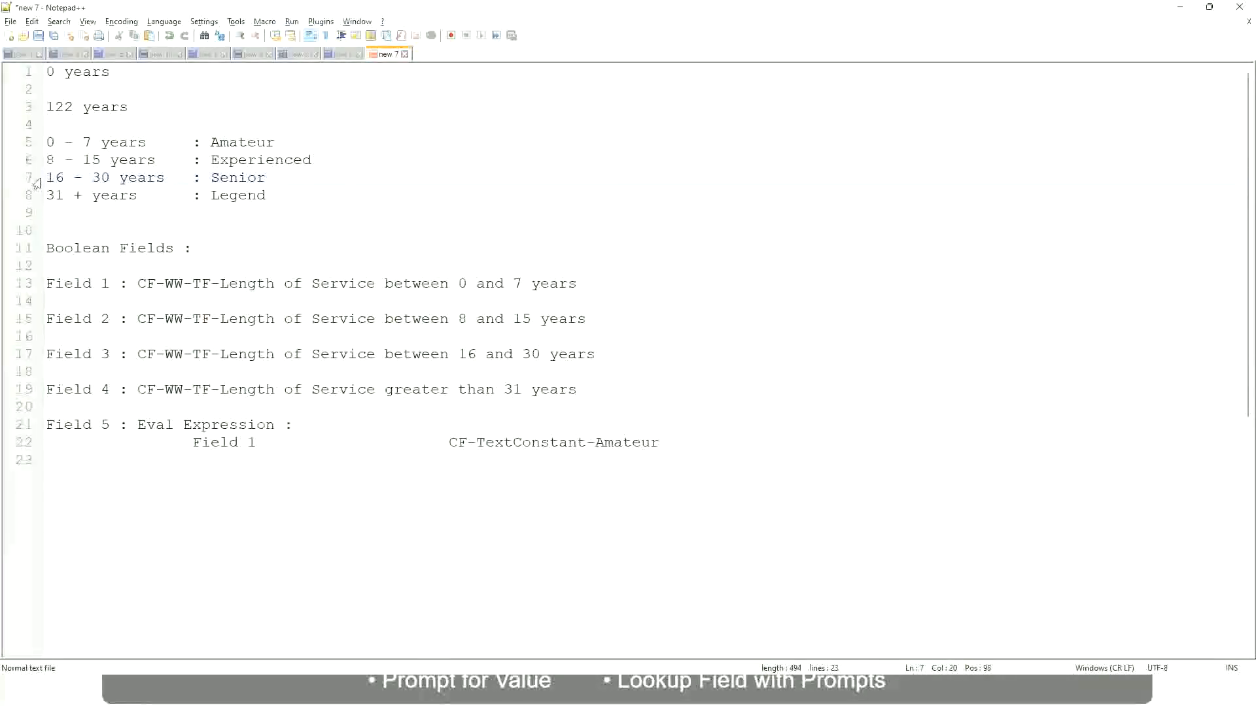
drag(46, 182, 119, 183)
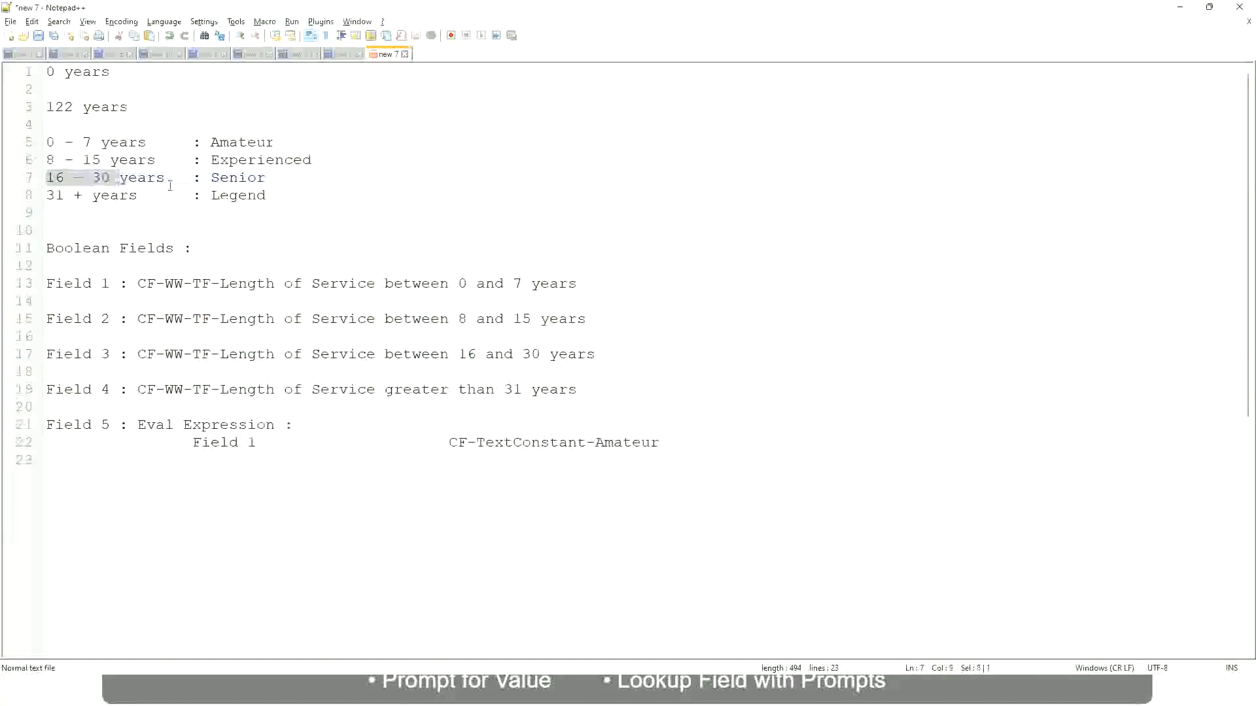
double_click(230, 178)
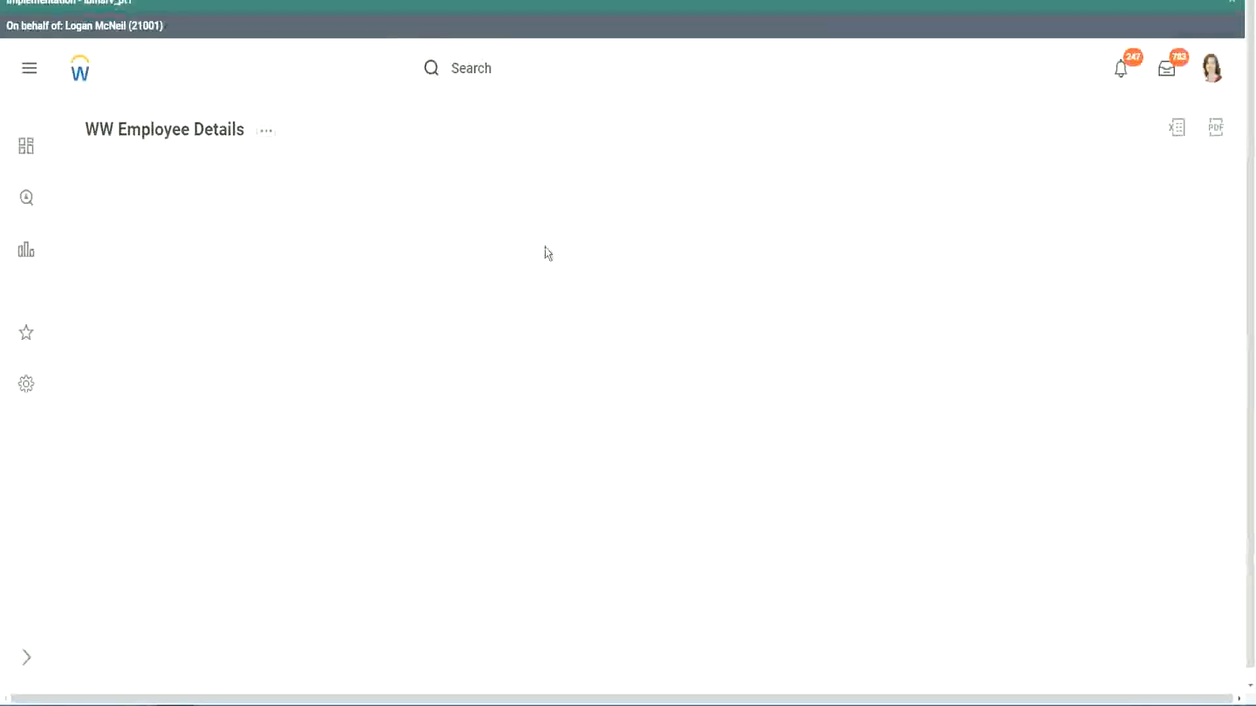
scroll(1079, 393, down, 2)
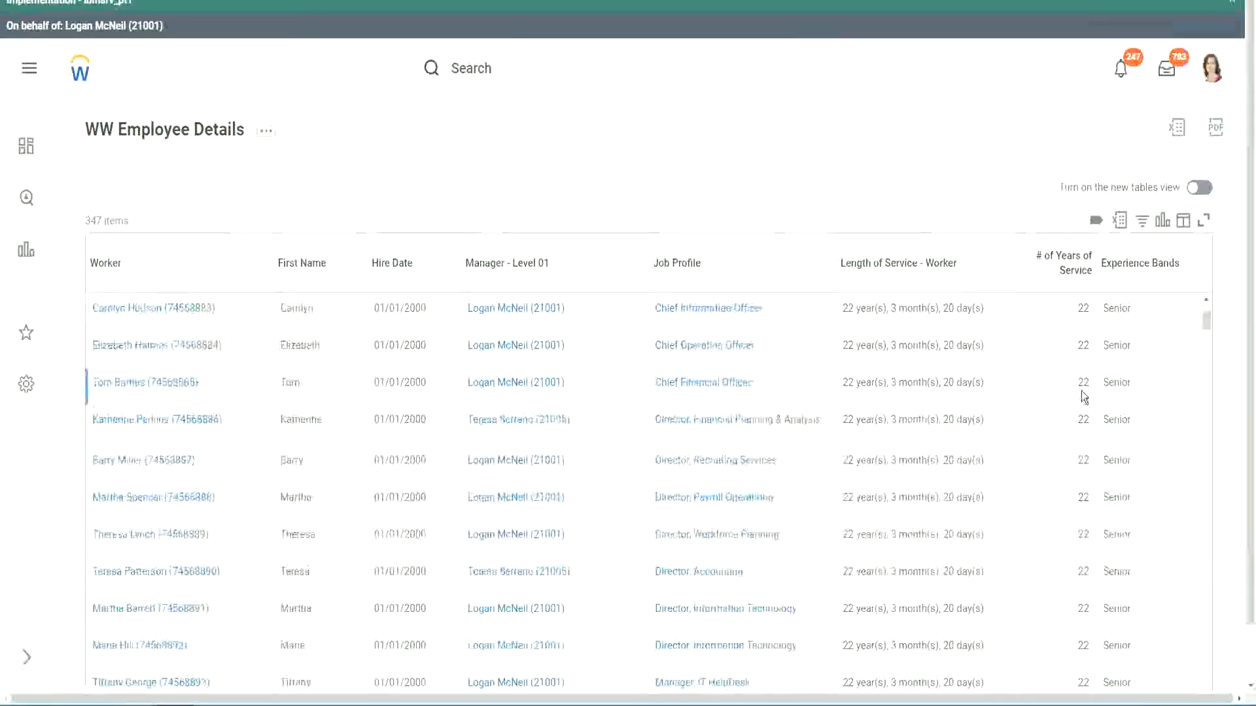
scroll(1086, 398, down, 5)
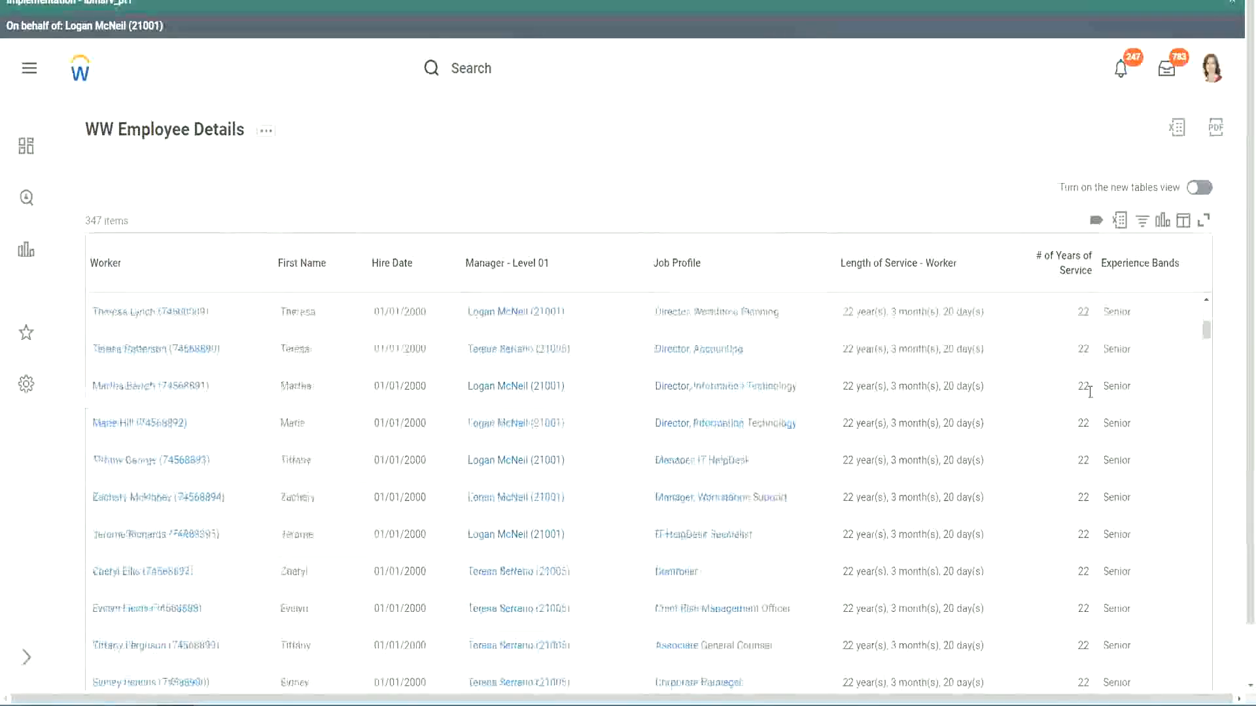
scroll(1093, 419, down, 5)
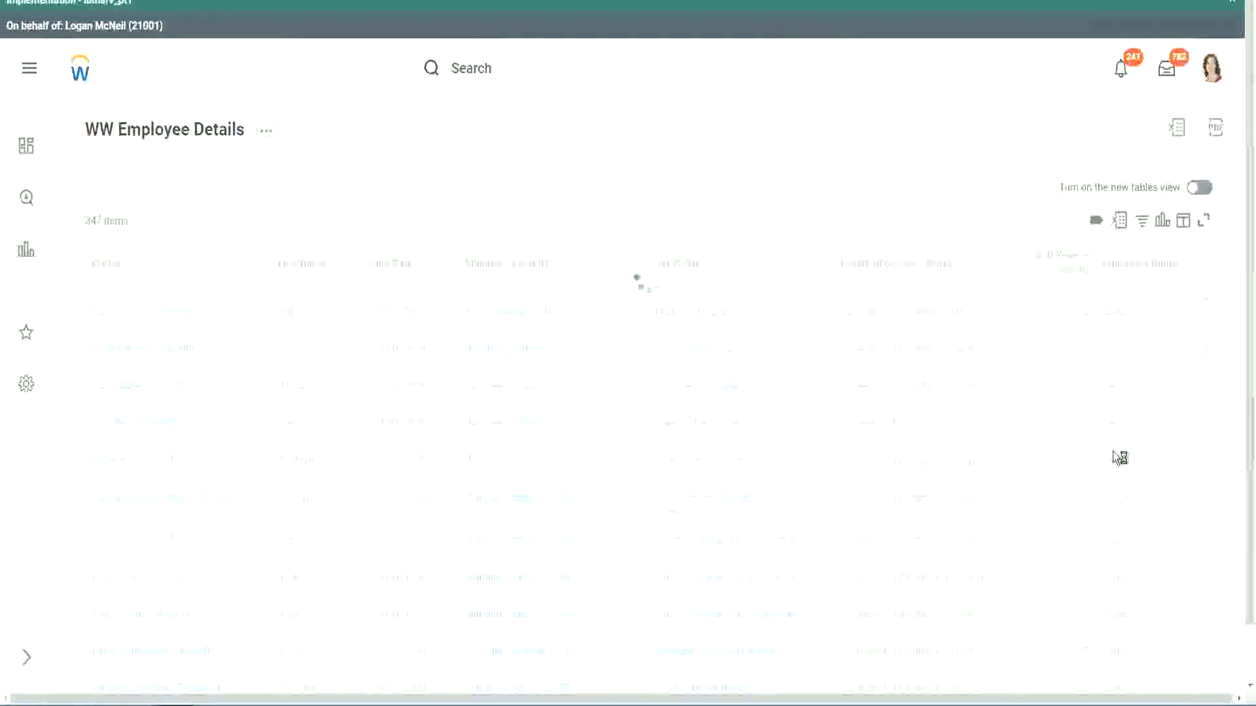
scroll(1113, 452, down, 1)
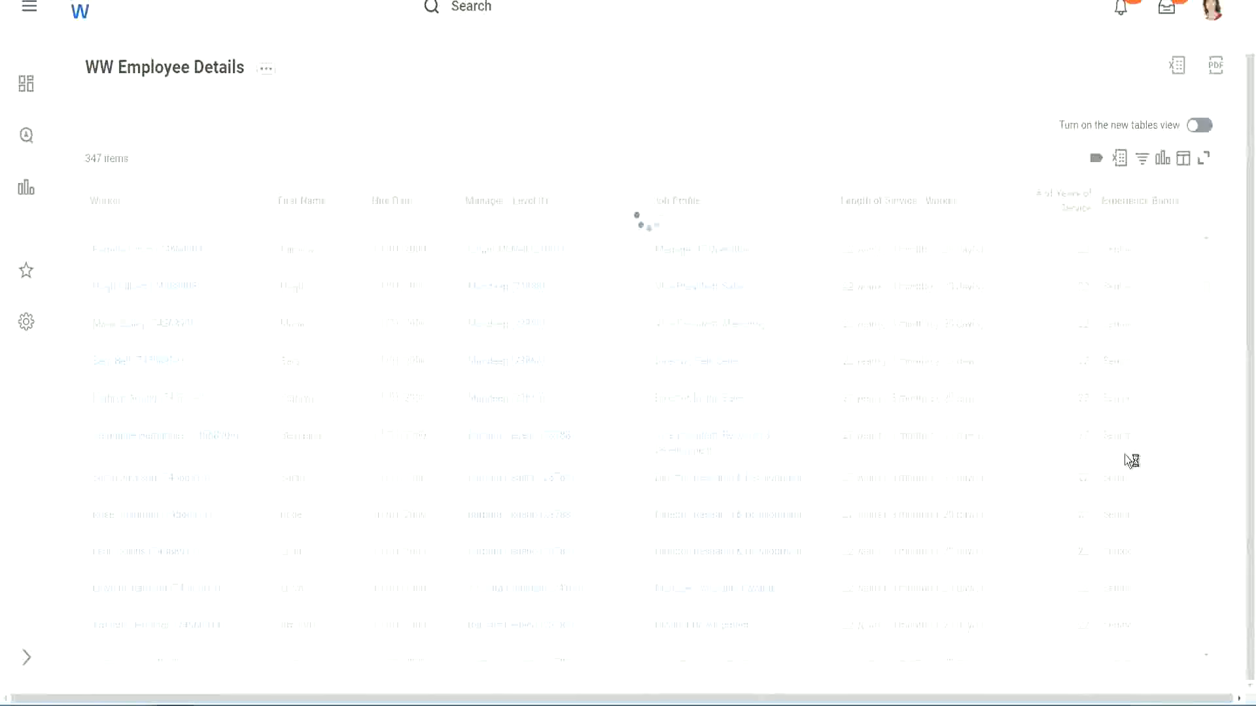
scroll(1165, 370, down, 3)
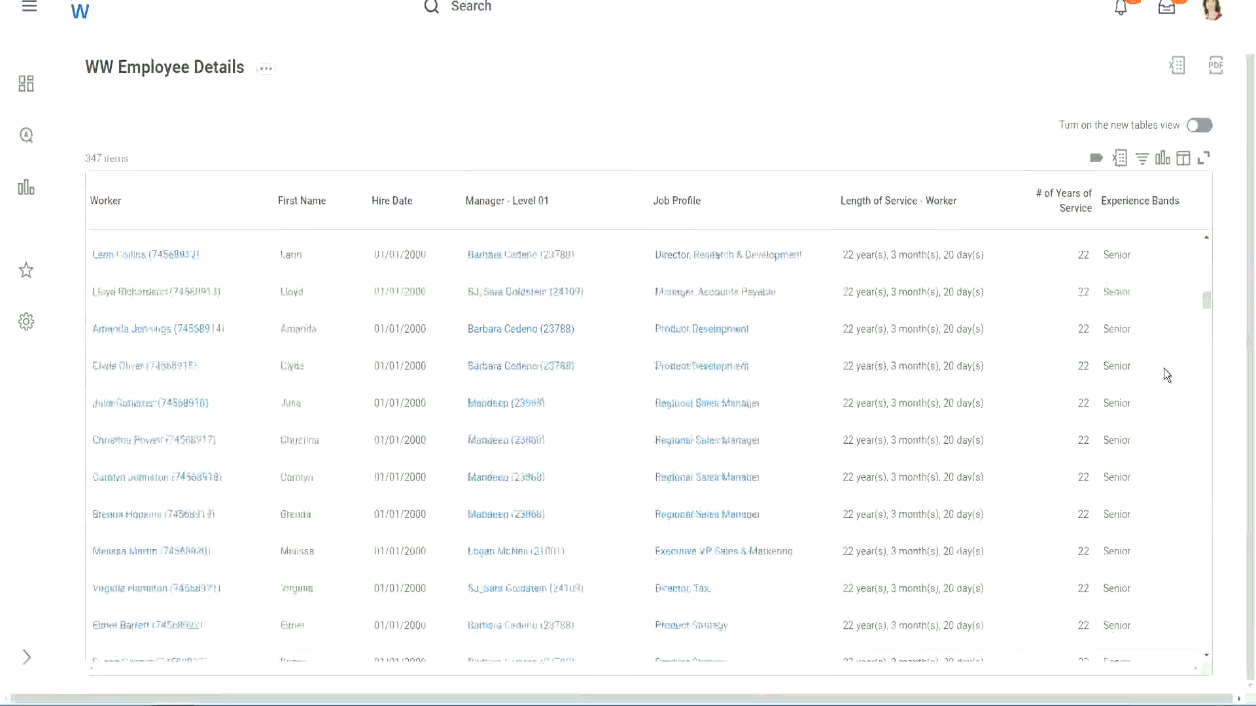
scroll(1165, 374, down, 3)
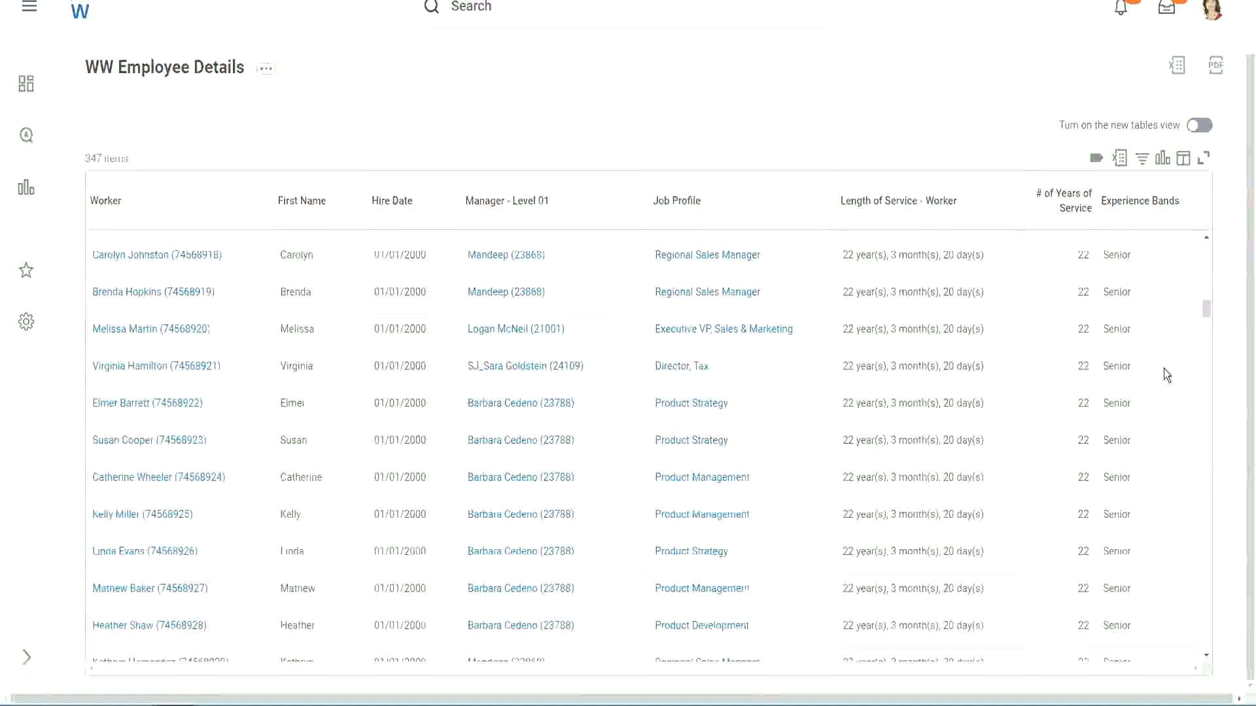
scroll(1163, 368, down, 5)
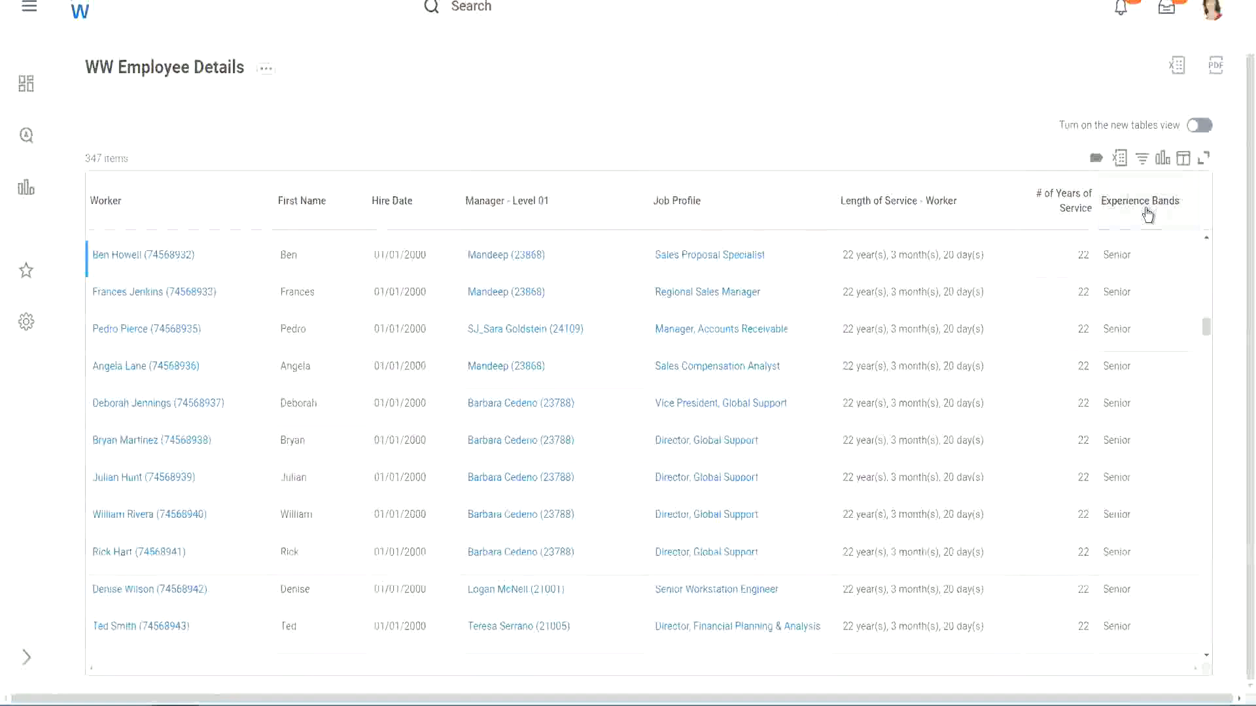
click(1147, 215)
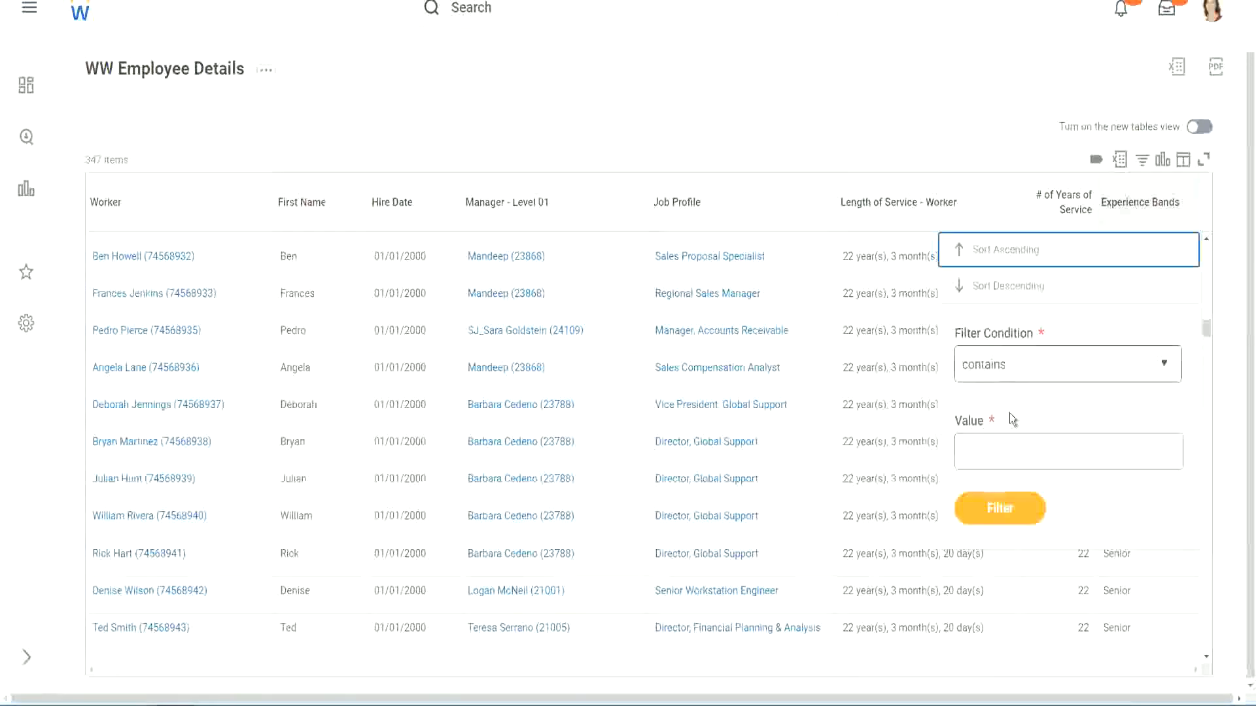
Filter Experience Bands for values containing 'Amateur', which returns 0 of 347 items
click(995, 439)
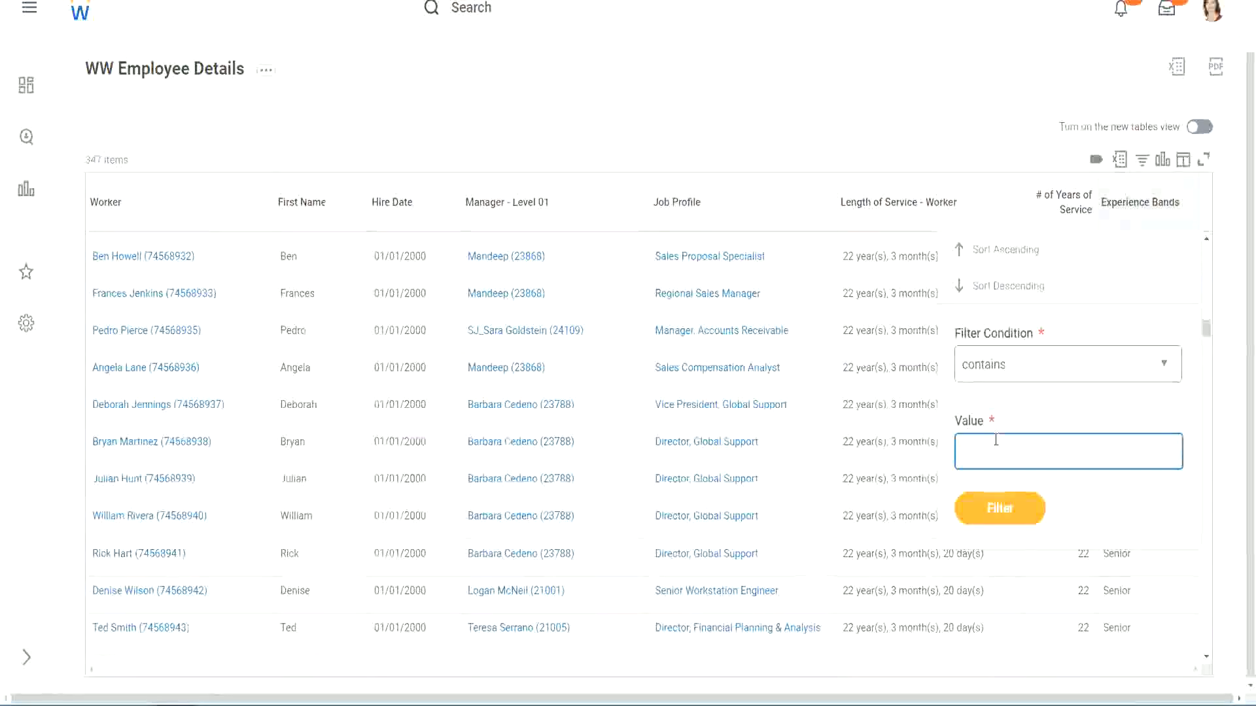
text(Amate)
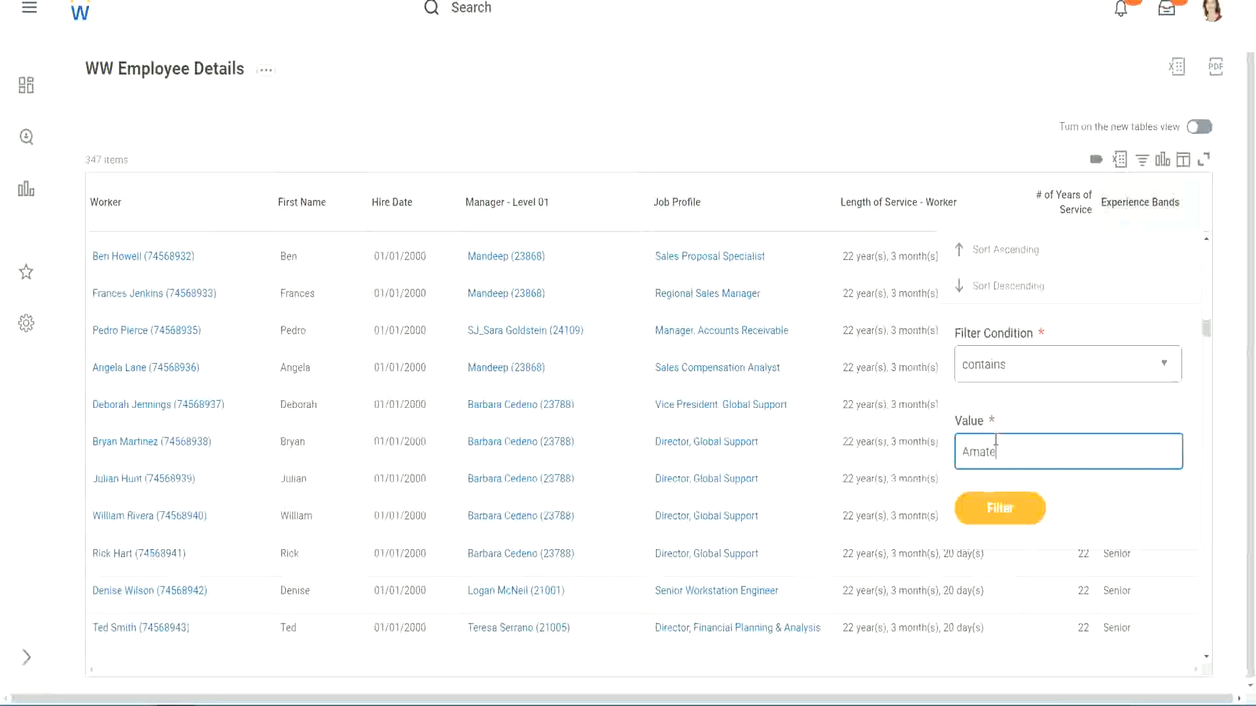
text(ur)
click(990, 516)
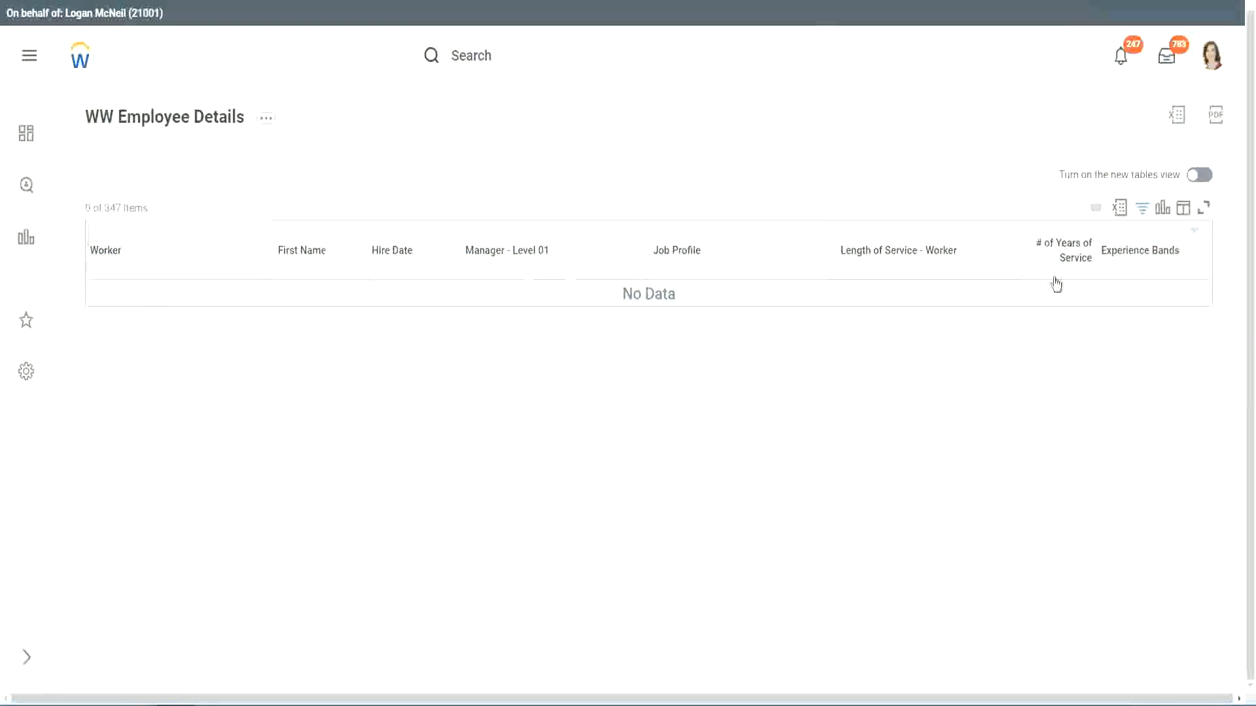
click(1136, 256)
Change the Experience Bands filter value from Amateur to Legend and apply it
click(1042, 429)
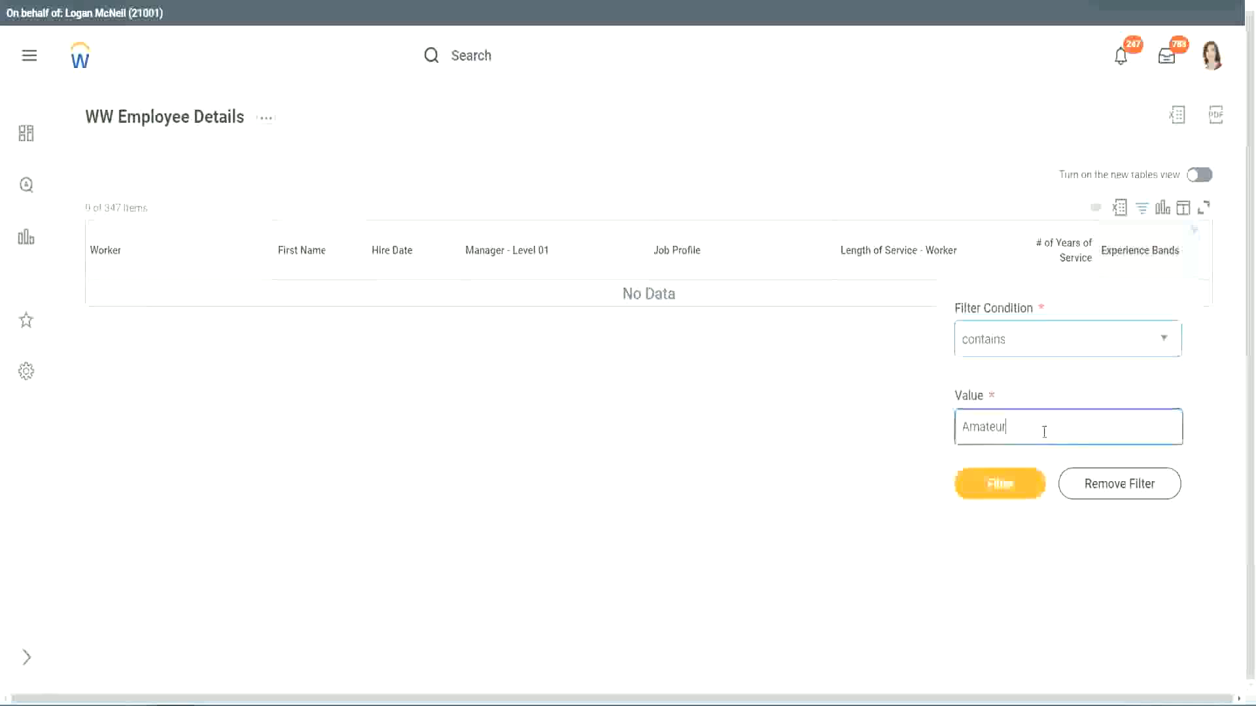
key(ctrl+a)
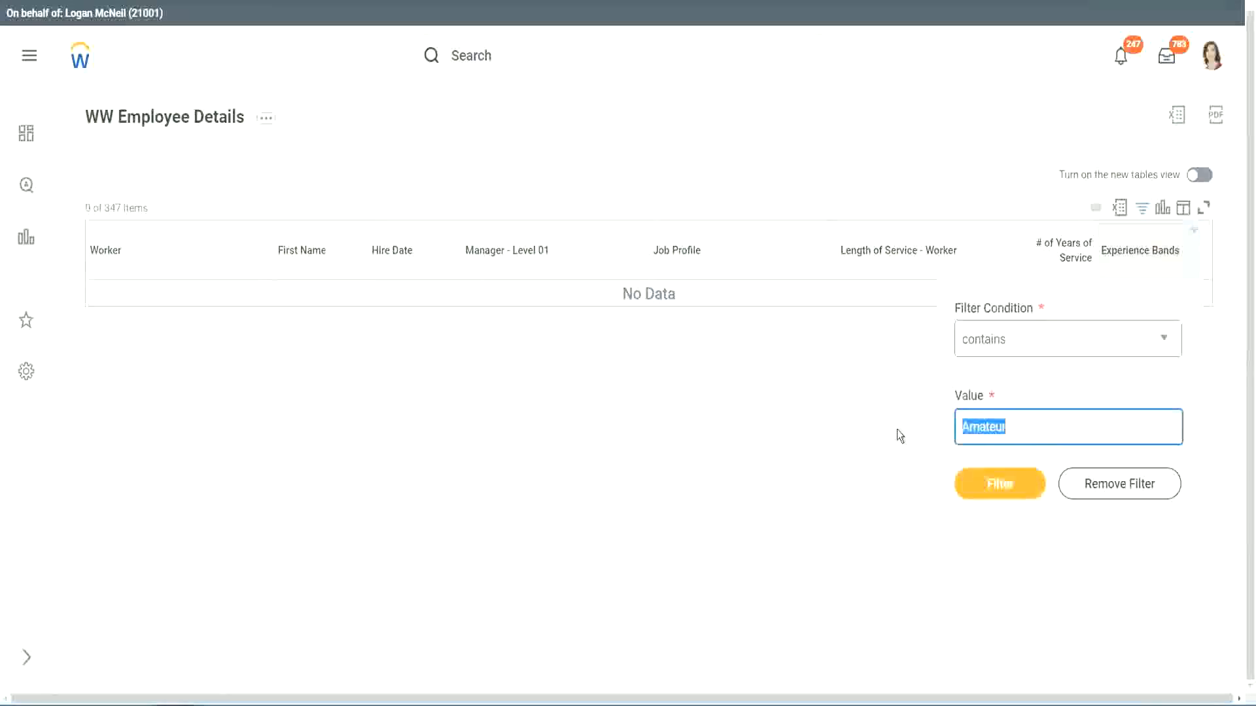
key(Return)
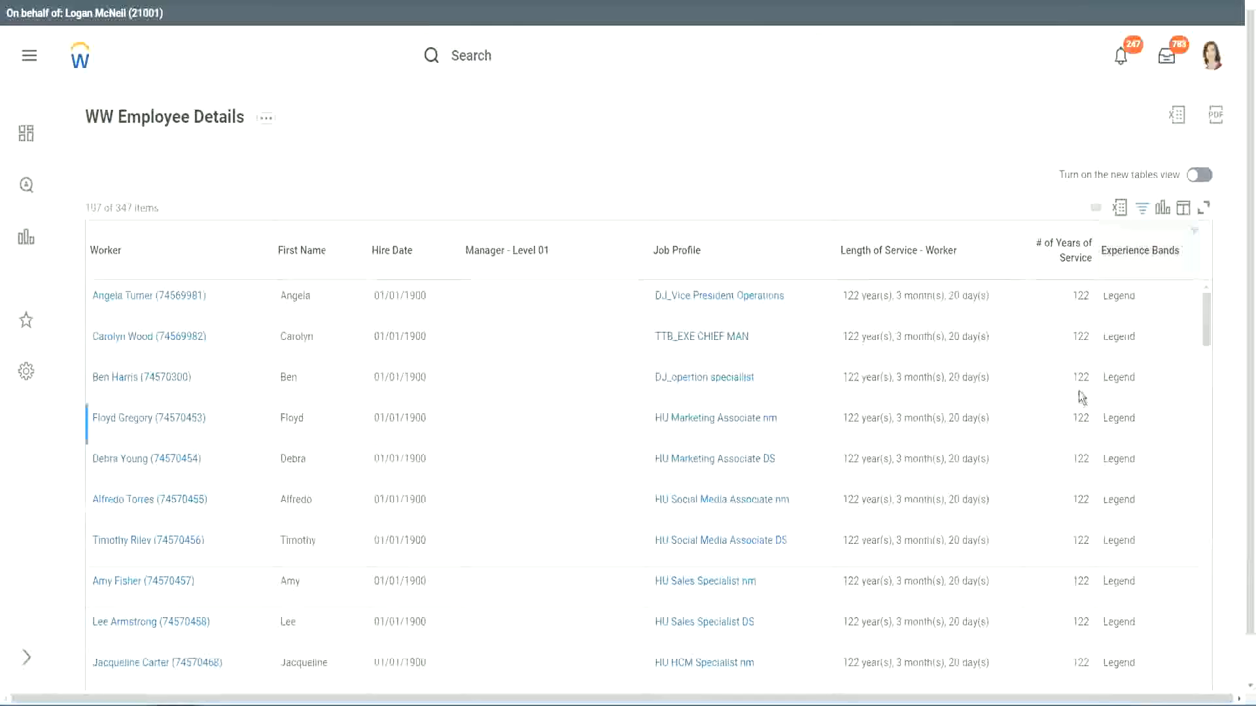
Scroll the 107 Legend results, checking the 1900 hire year and the 102-year service values
scroll(1078, 391, down, 10)
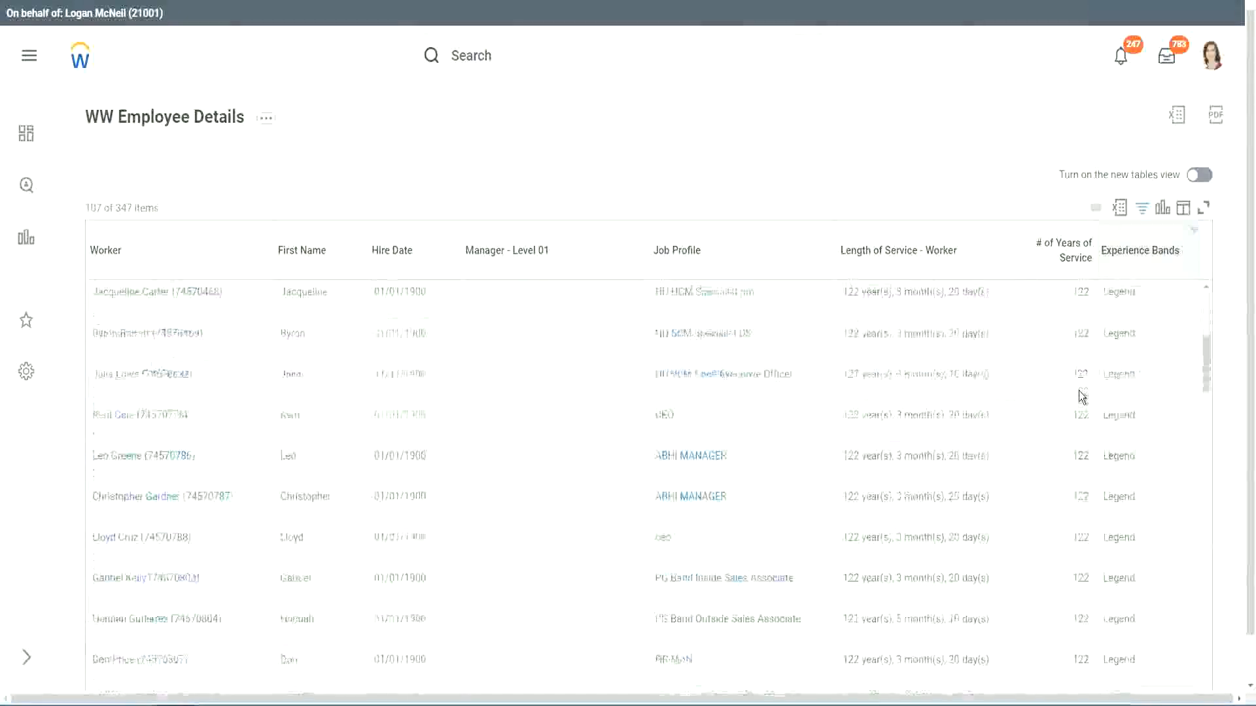
scroll(1080, 397, down, 3)
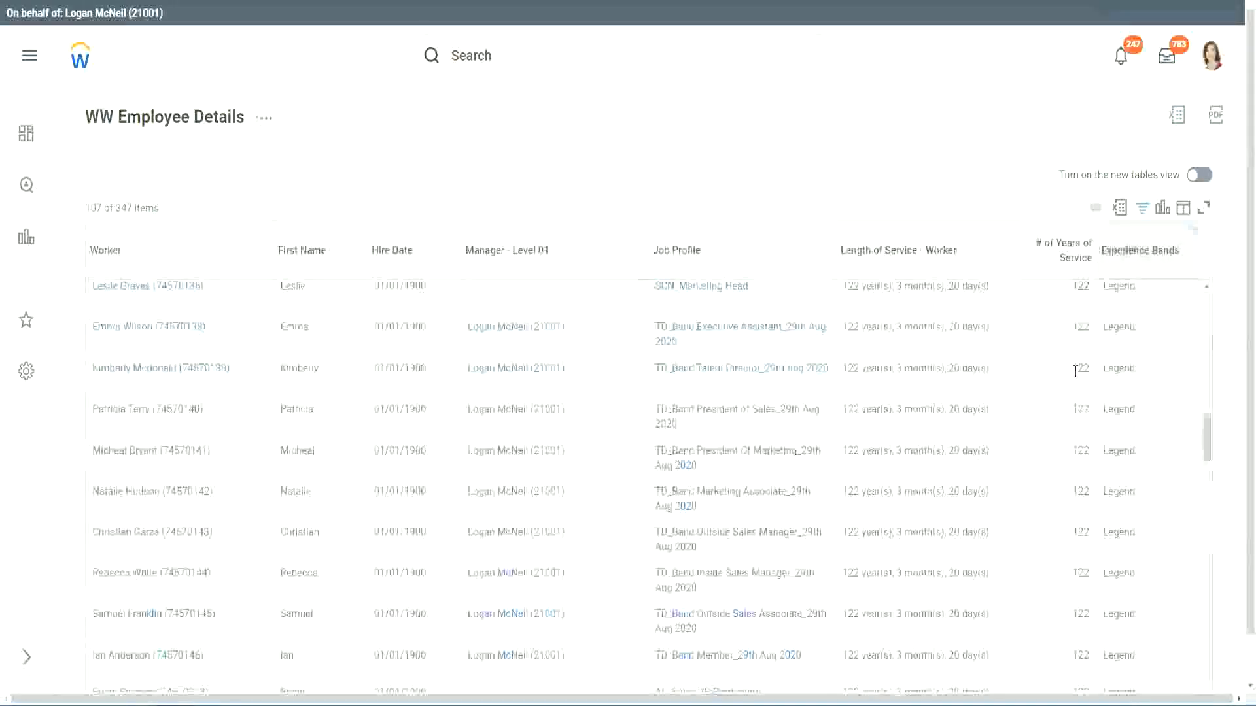
scroll(1046, 379, down, 10)
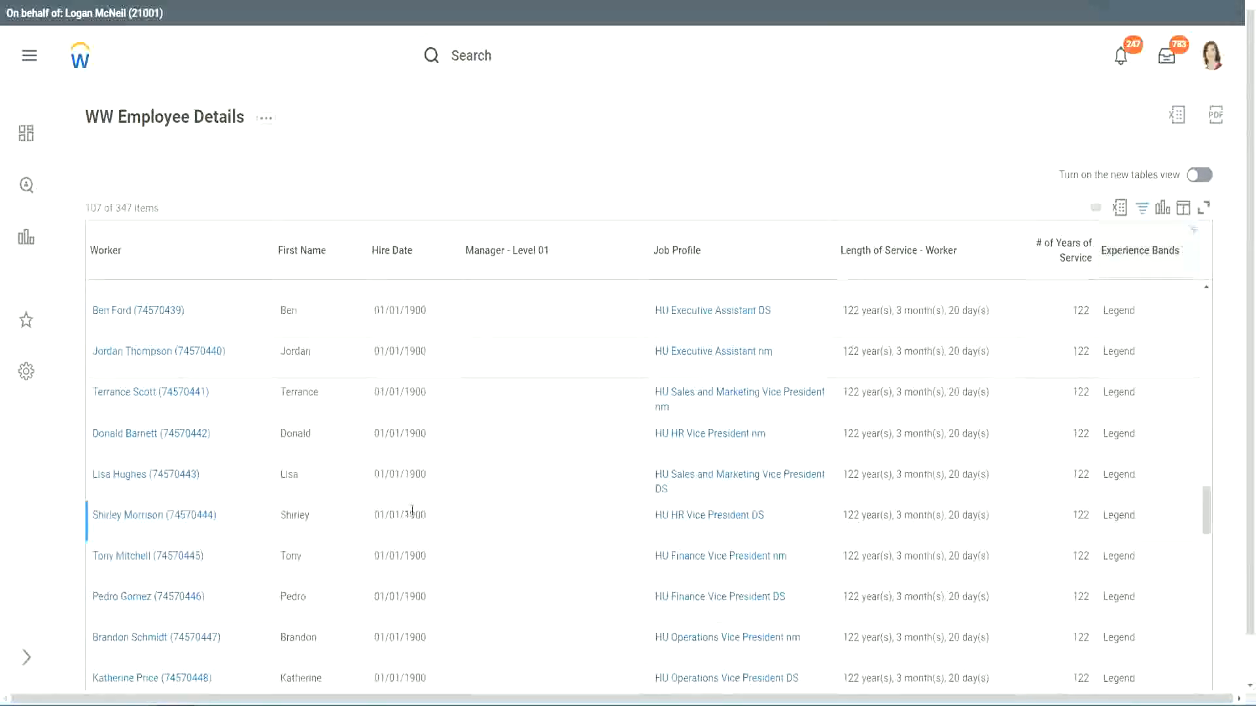
double_click(413, 516)
scroll(1067, 491, down, 5)
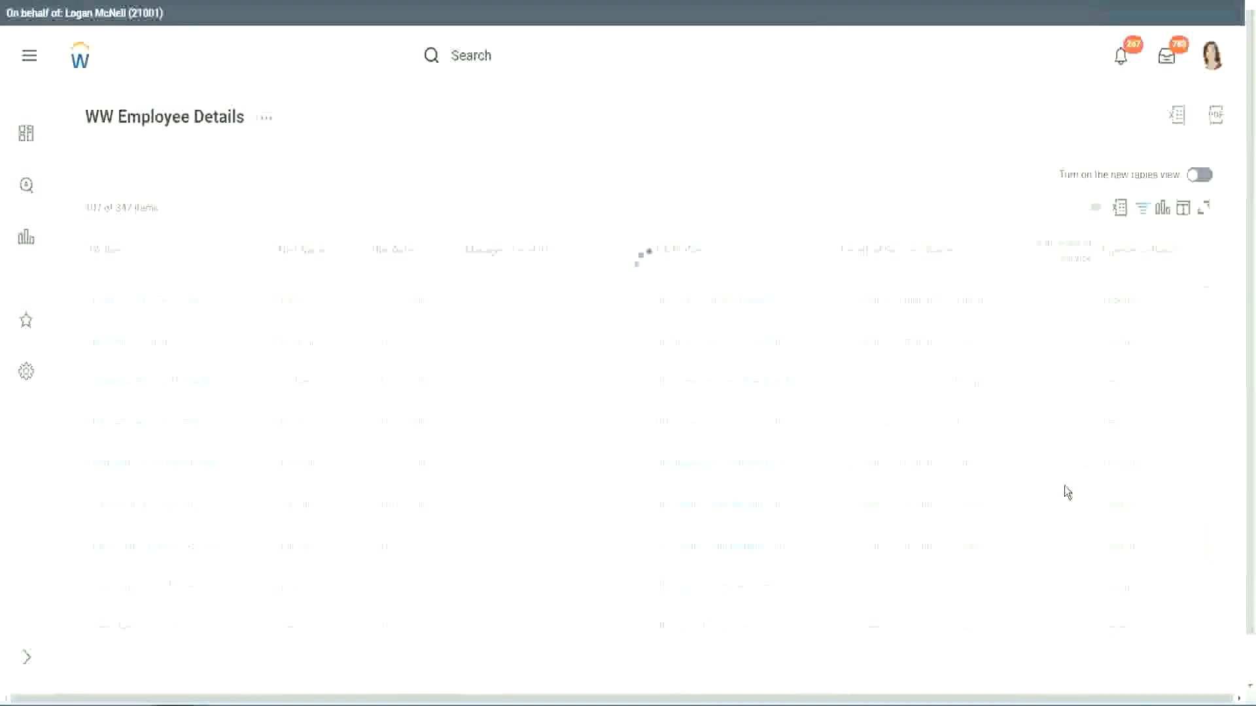
scroll(1064, 485, down, 5)
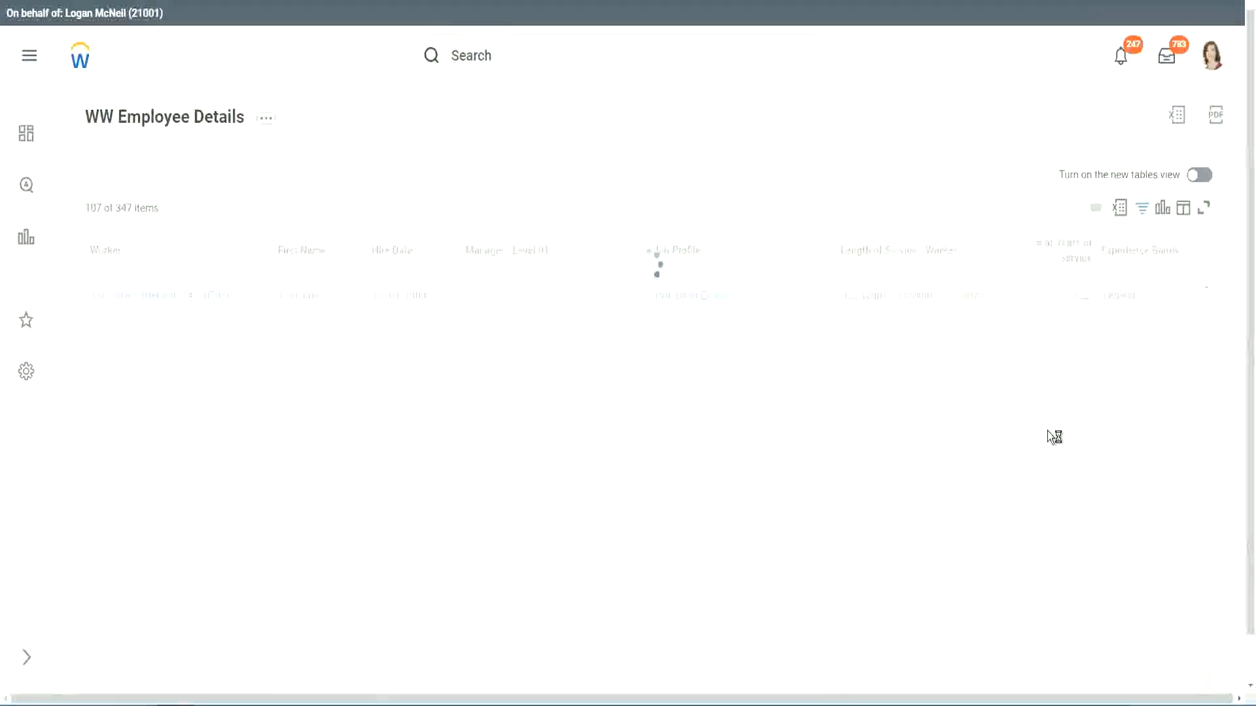
scroll(1047, 433, down, 10)
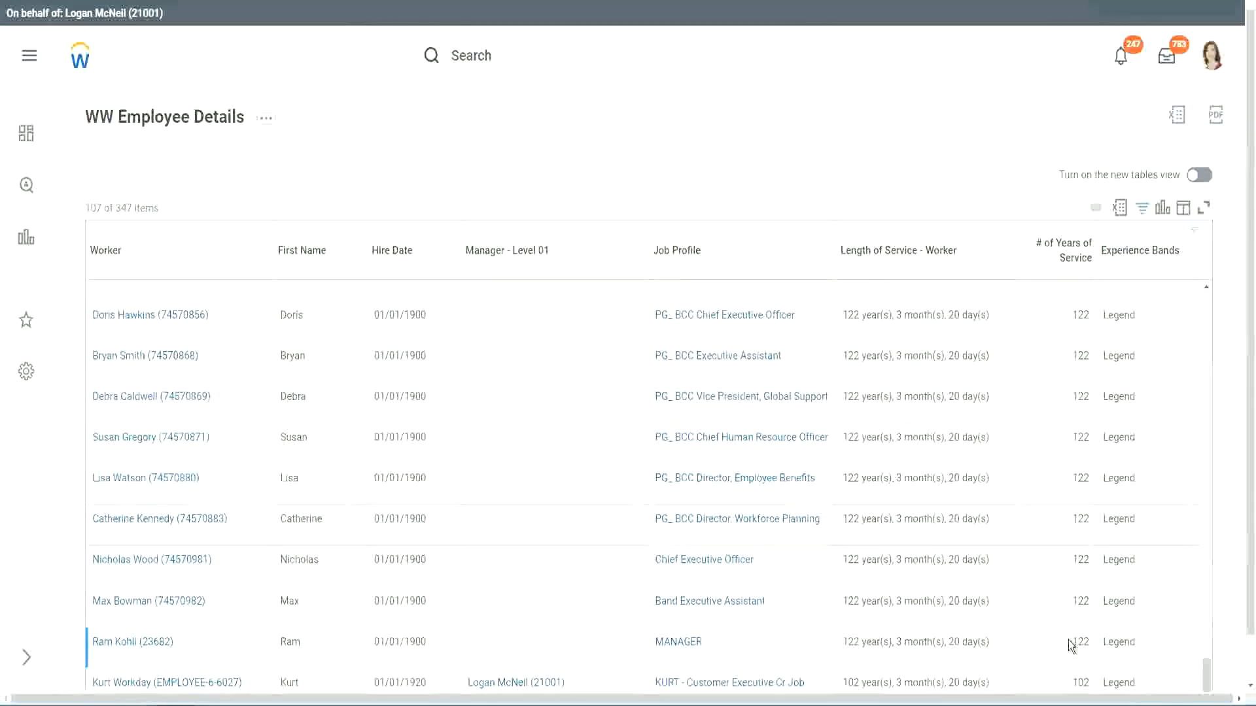
double_click(1080, 682)
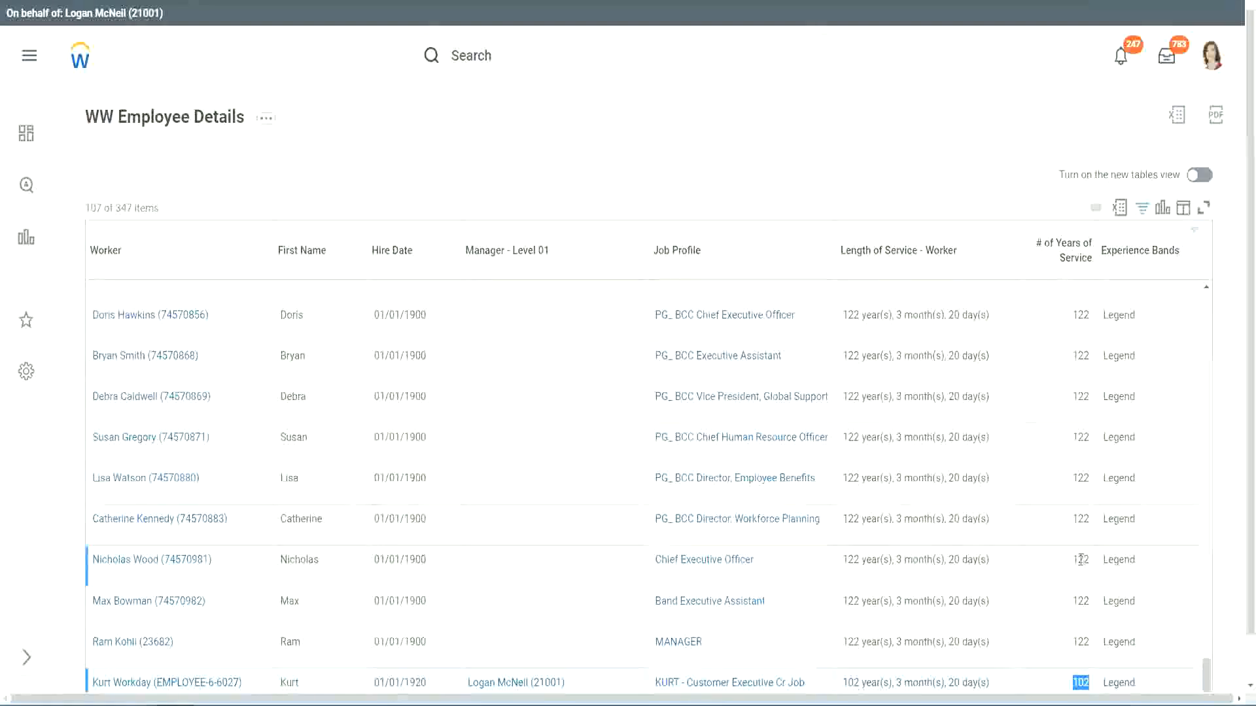
drag(1080, 559, 1089, 559)
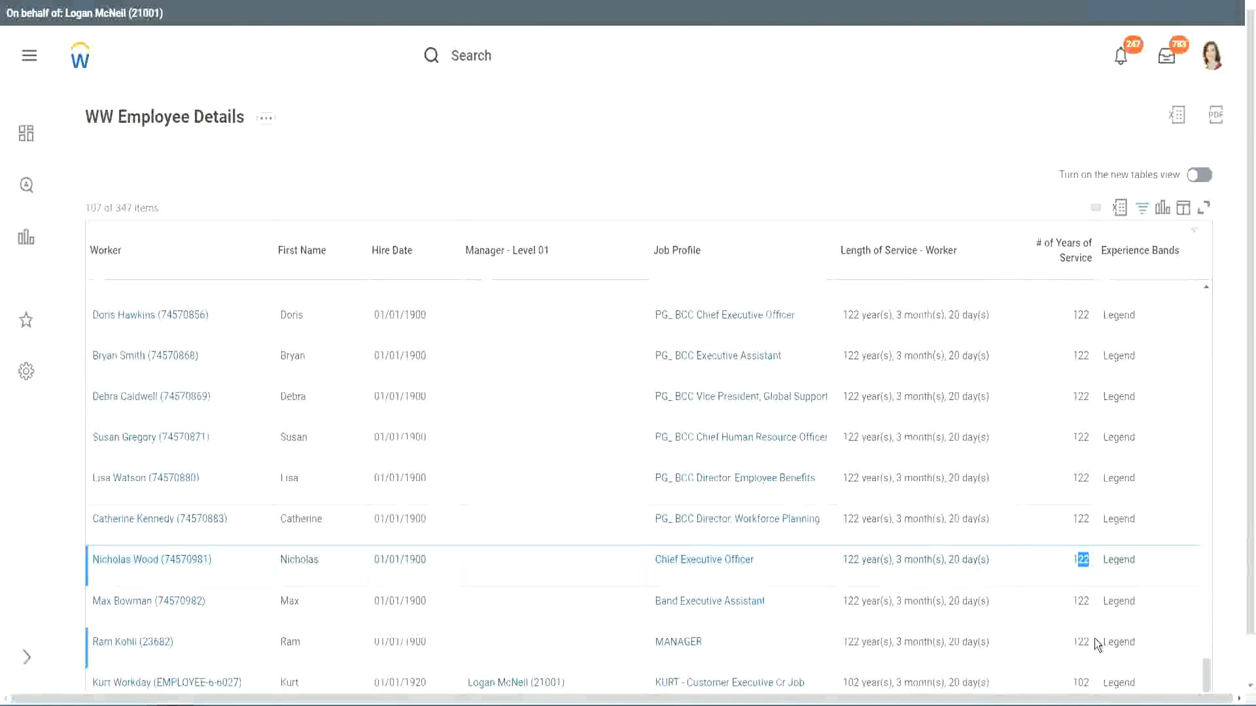
click(1055, 521)
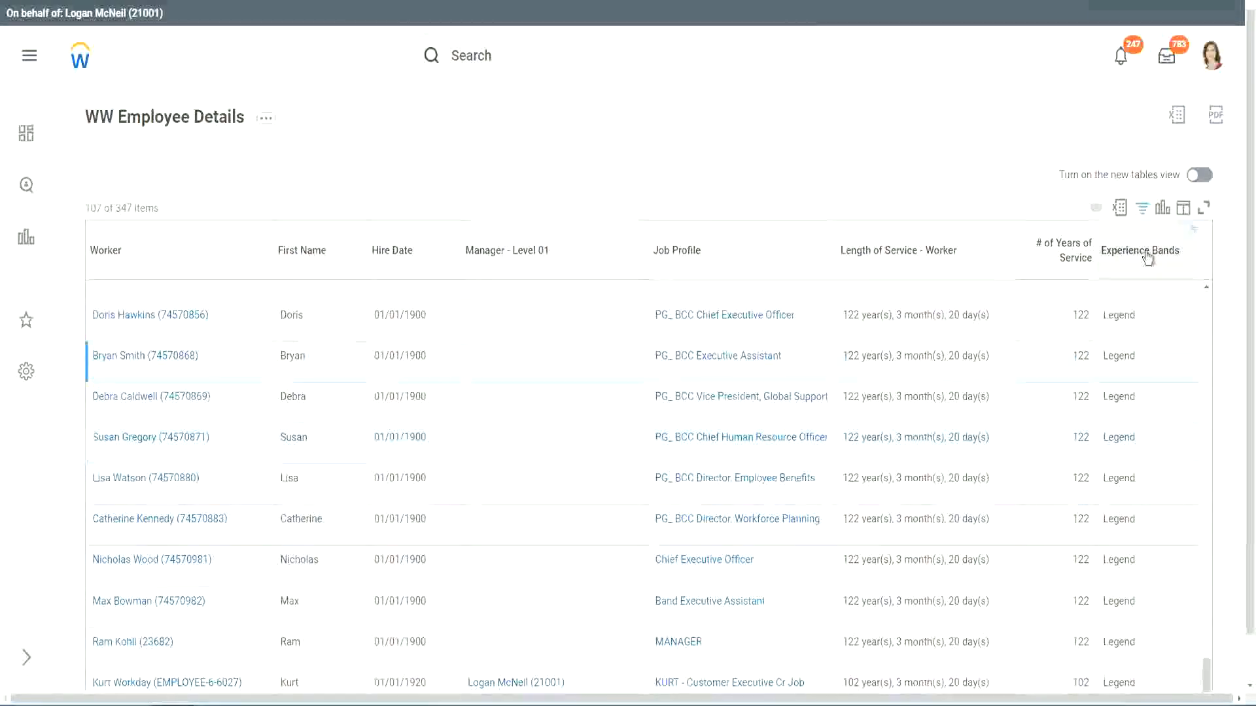
Replace the Legend filter value with Experienced and apply the filter
click(1150, 283)
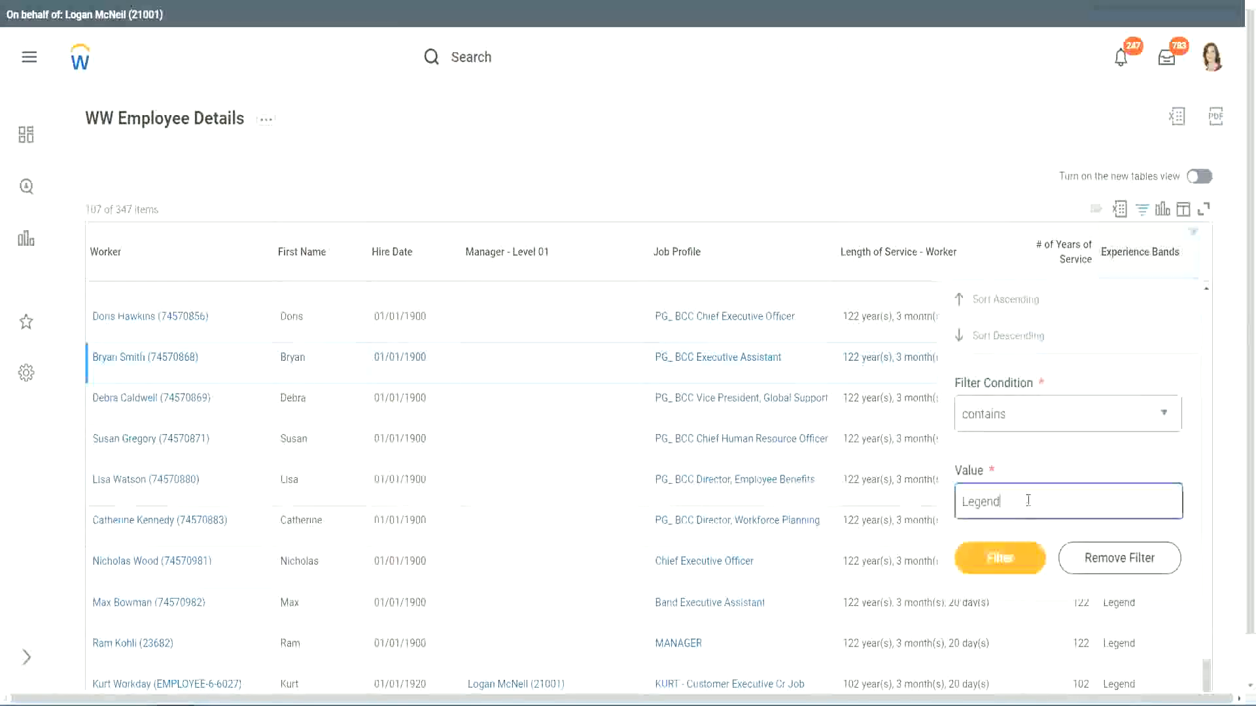
double_click(984, 500)
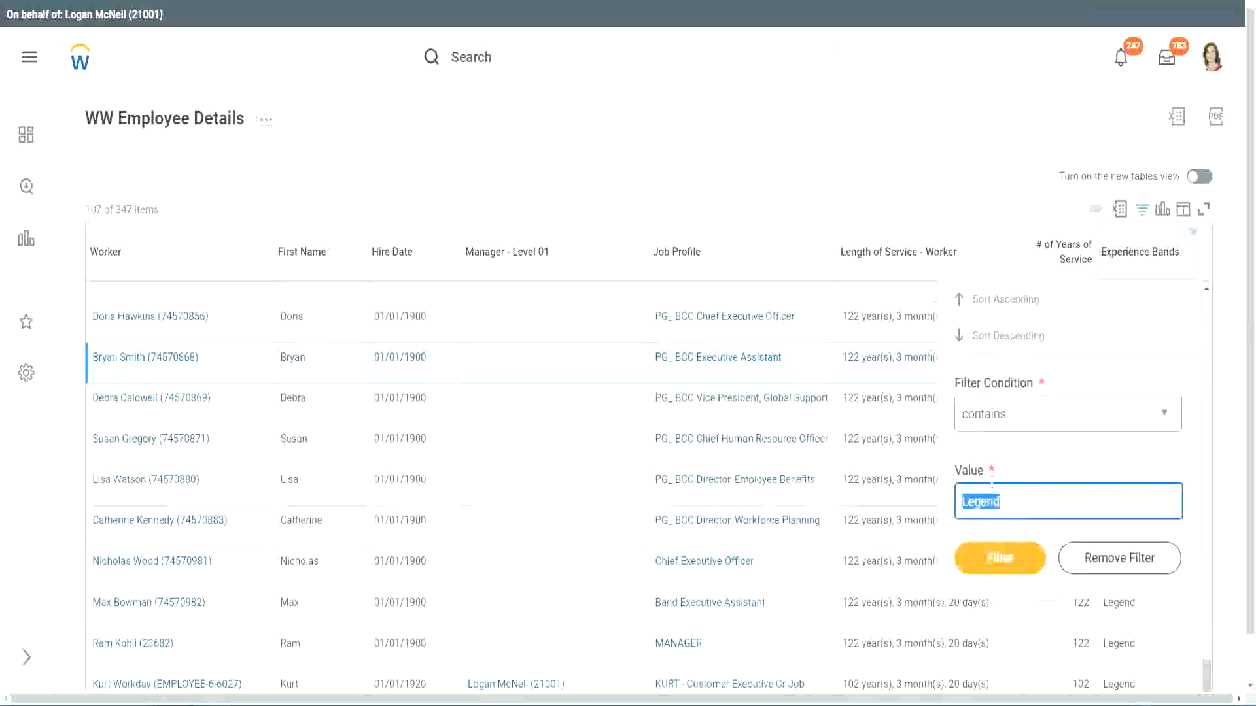
text(Ex)
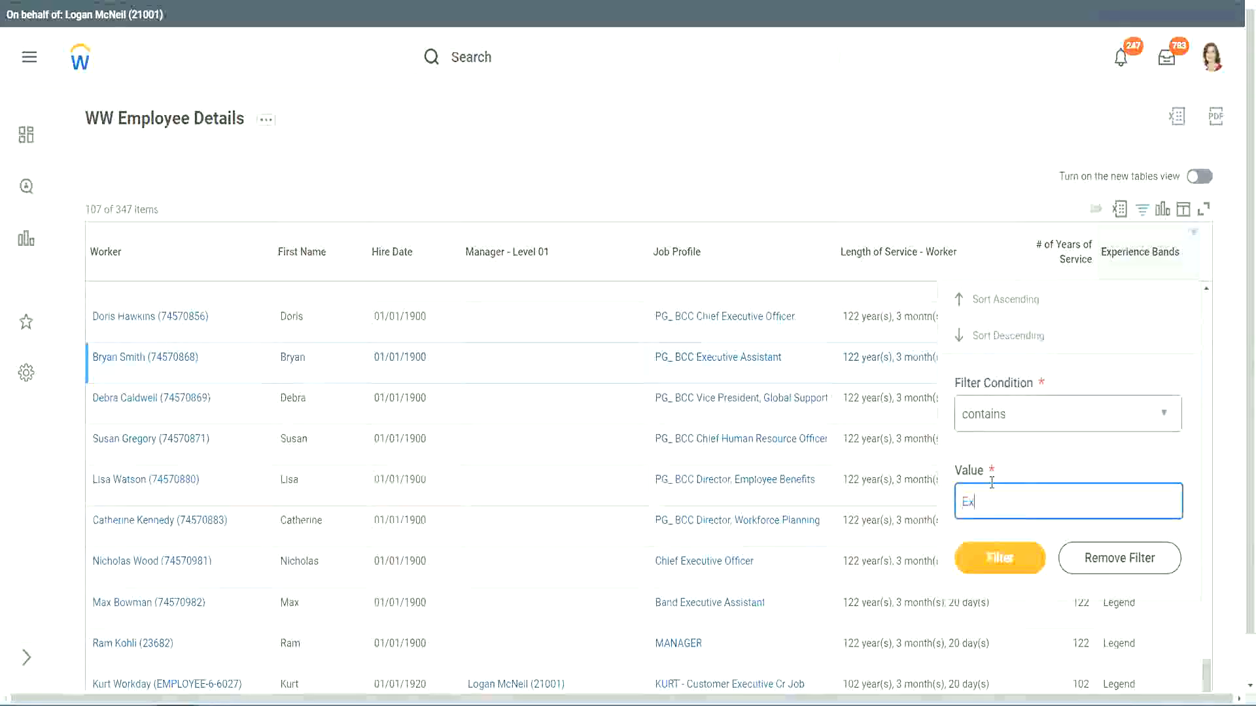
text(pei)
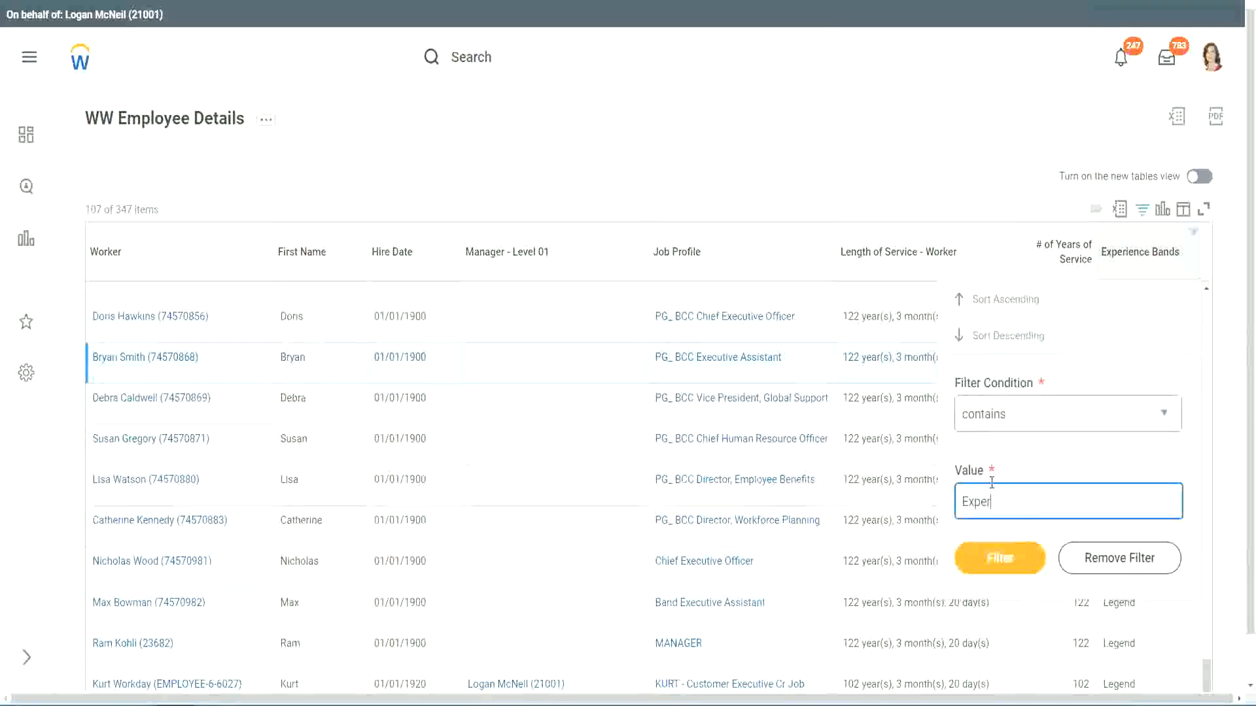
text(ienced)
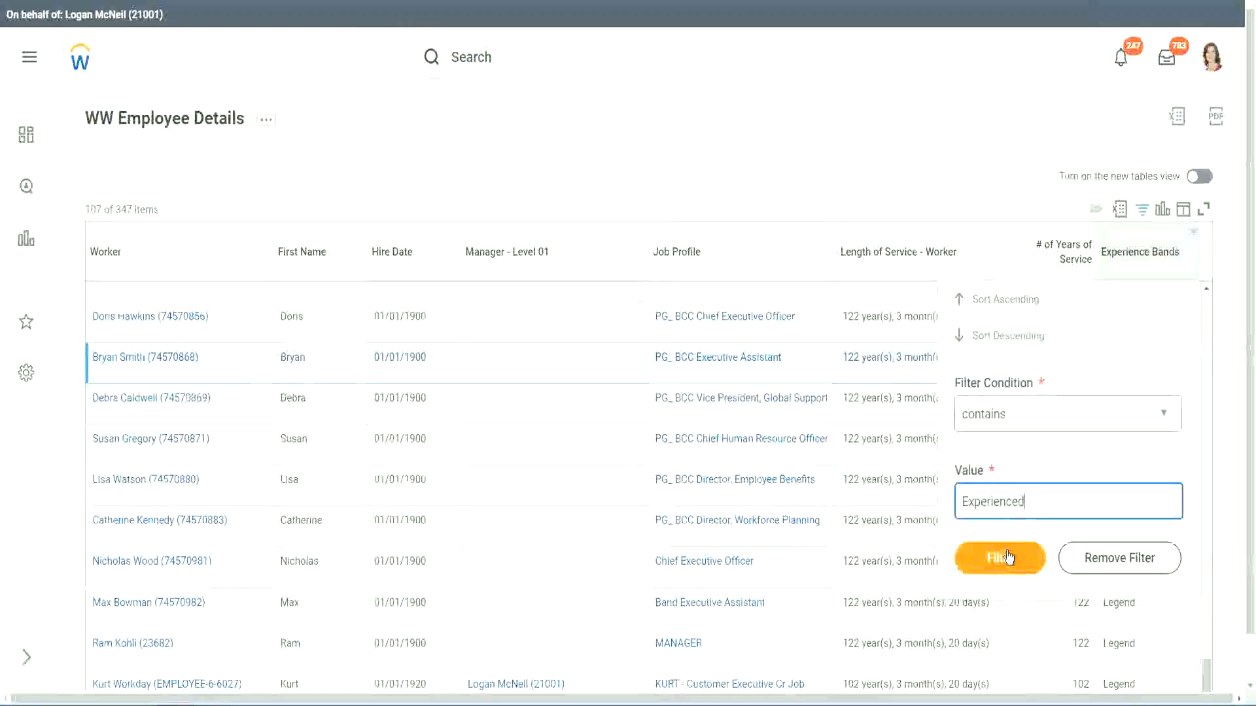
click(1006, 557)
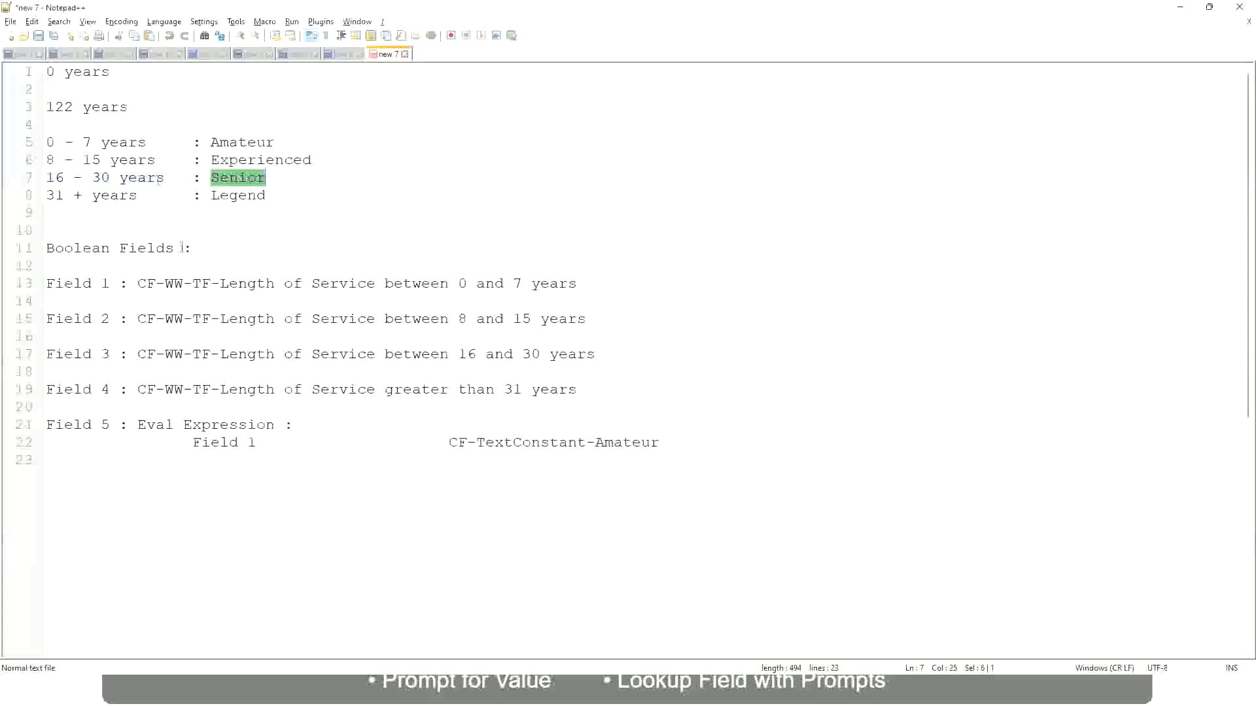
Highlight the 8 - 15 years Experienced line in the Notepad++ notes
drag(58, 161, 96, 161)
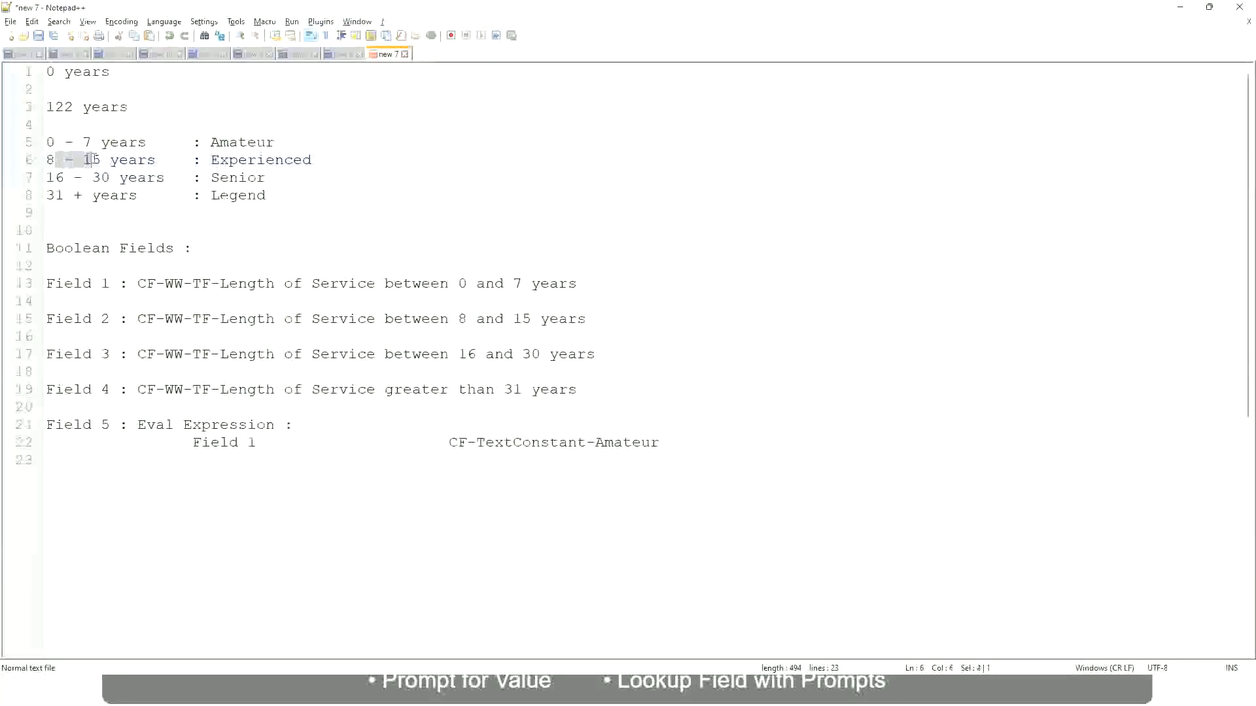
click(101, 161)
click(144, 161)
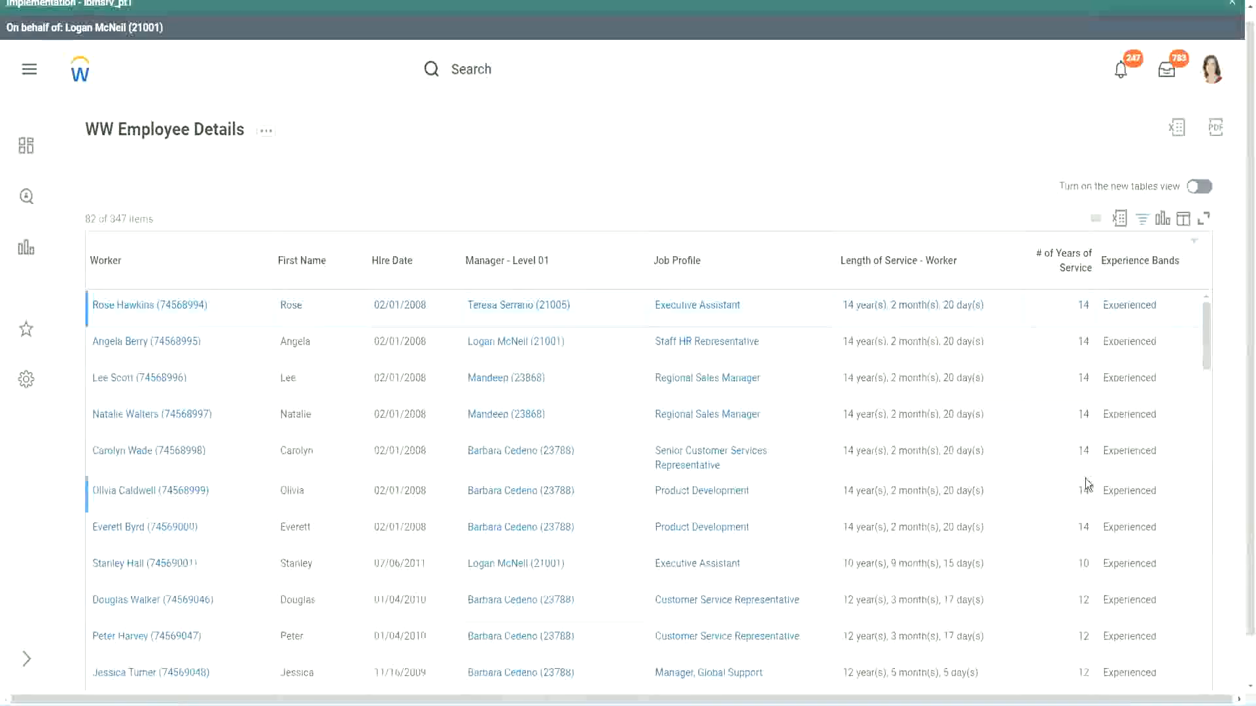
scroll(1085, 477, down, 4)
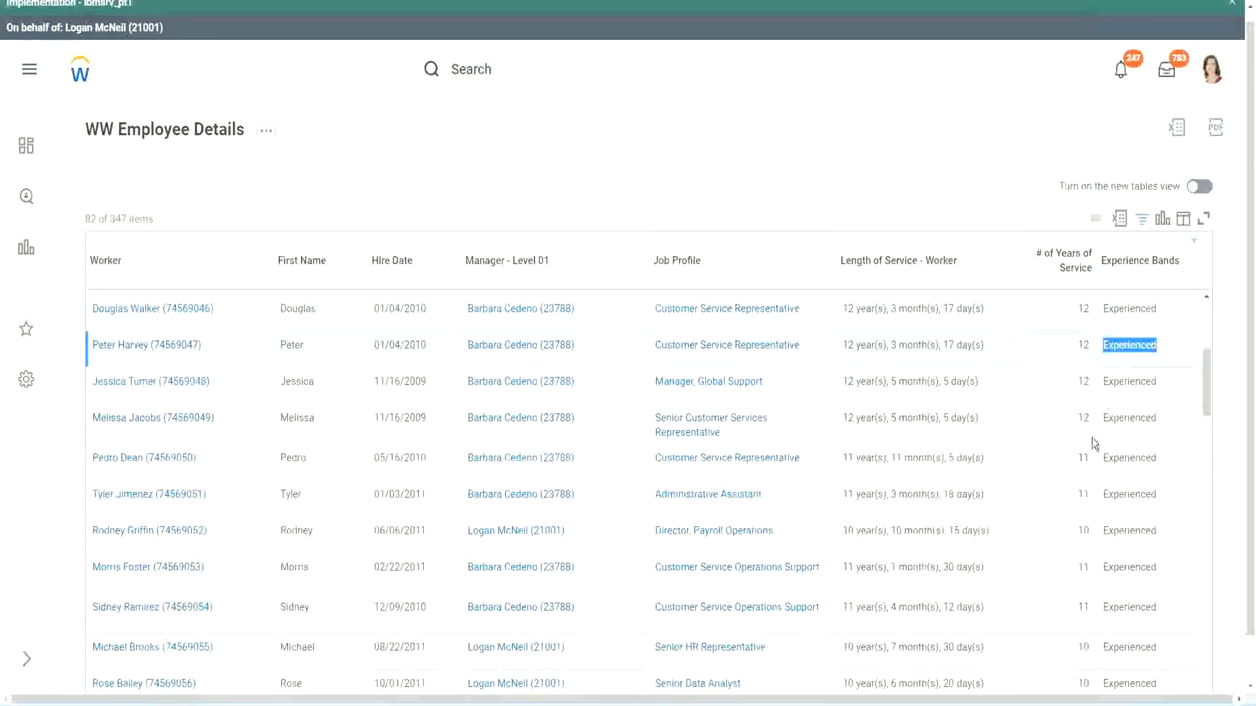
scroll(1093, 440, down, 2)
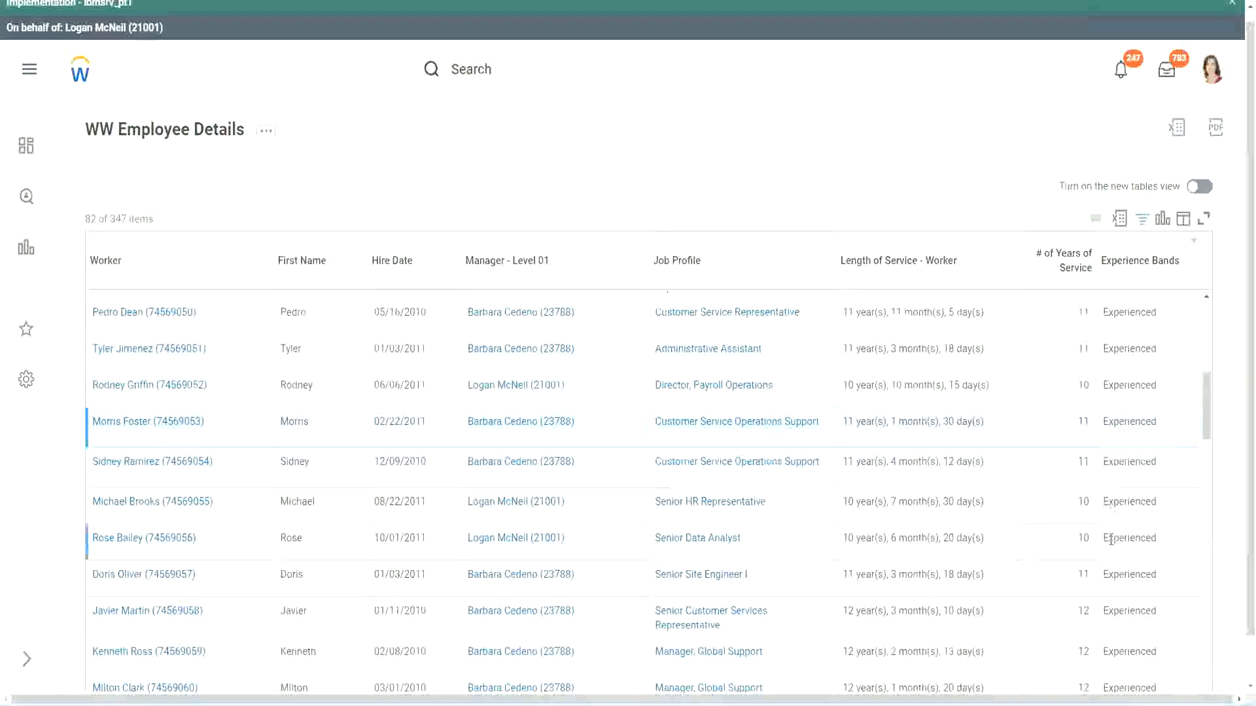
scroll(1111, 540, down, 5)
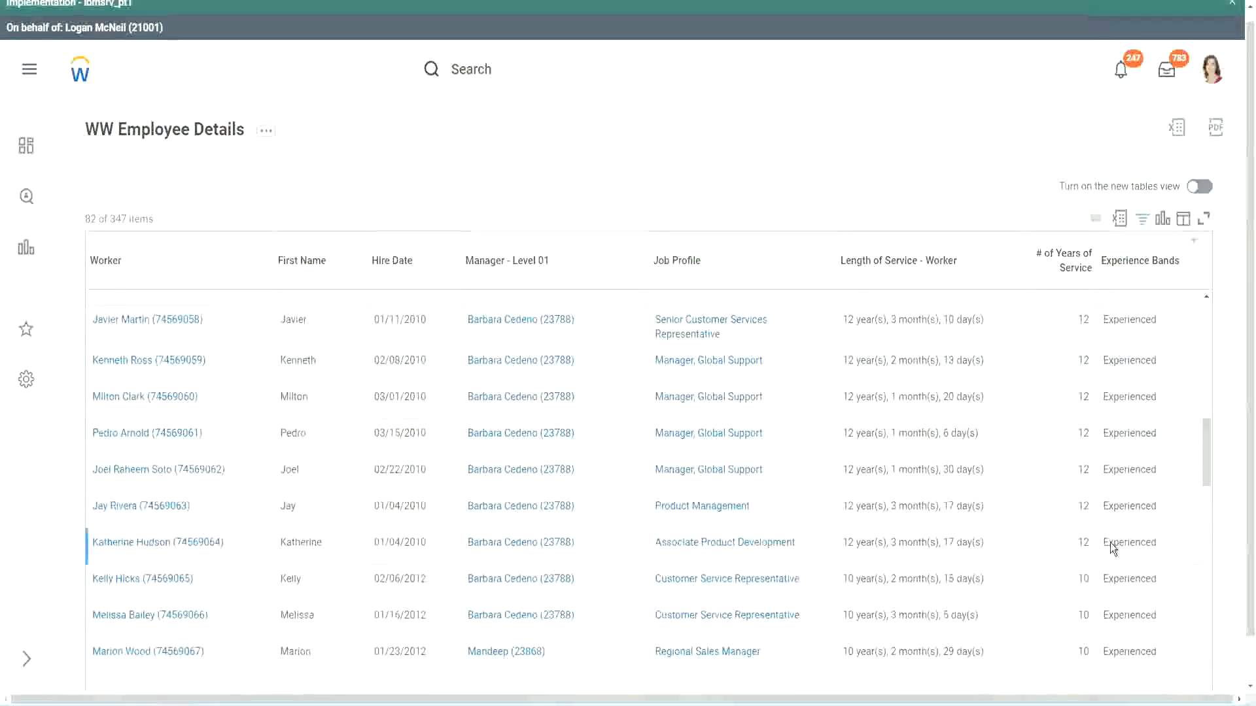